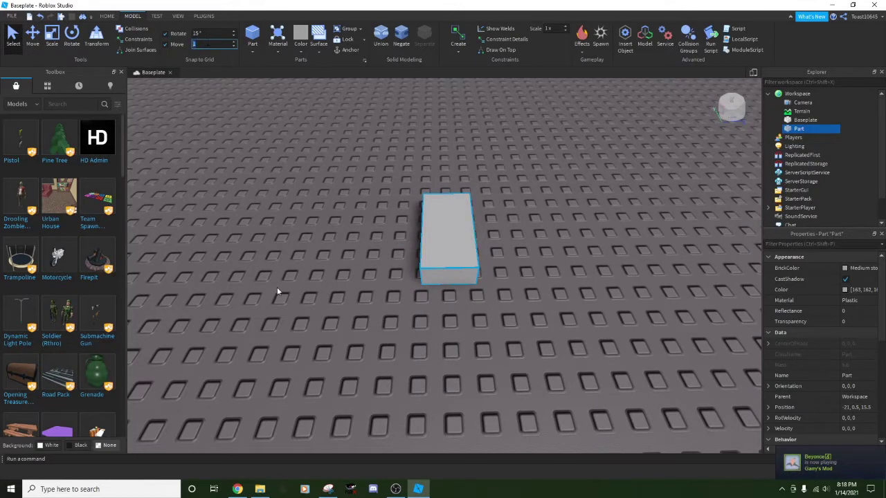
Move the block to a new spot on the baseplate and insert a sphere part beside it
drag(463, 257, 429, 275)
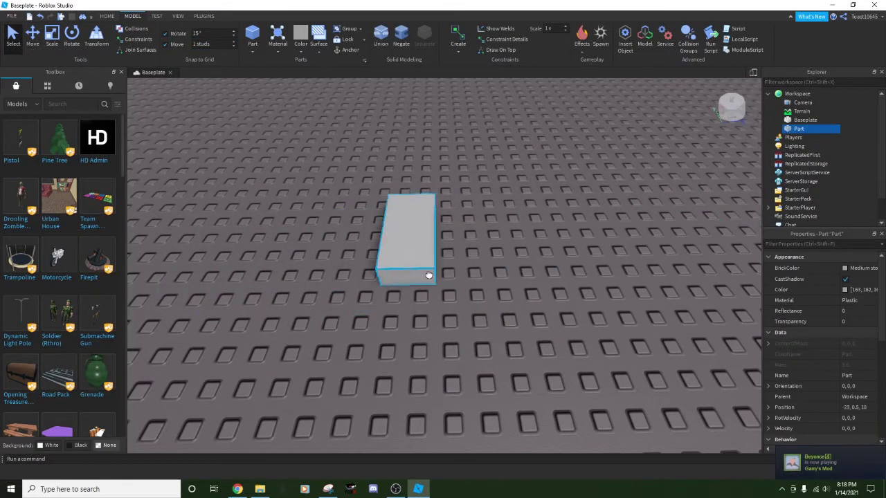
click(552, 310)
key(d)
key(d)
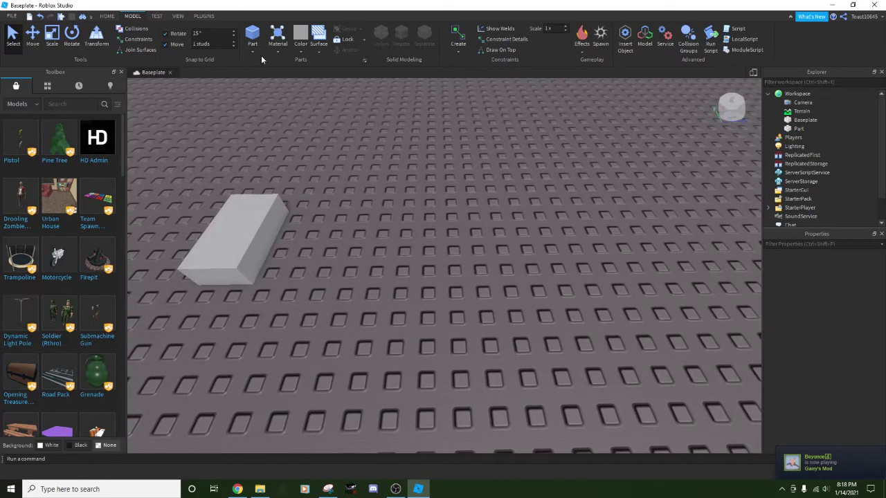
click(262, 74)
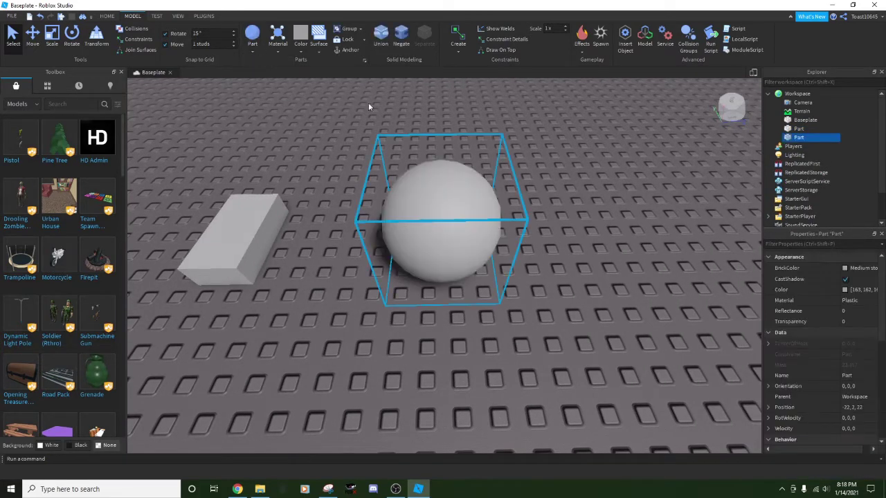
click(369, 104)
Insert a wedge part on the far side of the sphere and a cylinder part between the two
key(d)
click(273, 82)
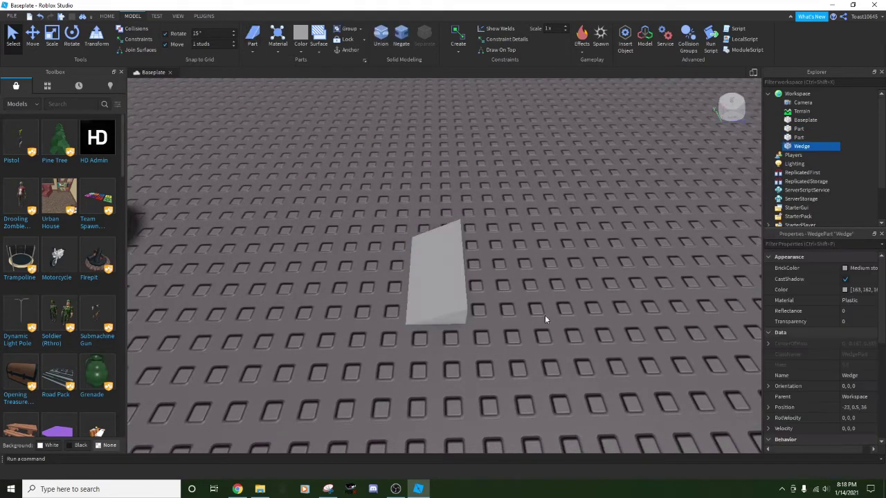
click(545, 316)
key(a)
key(d)
click(269, 91)
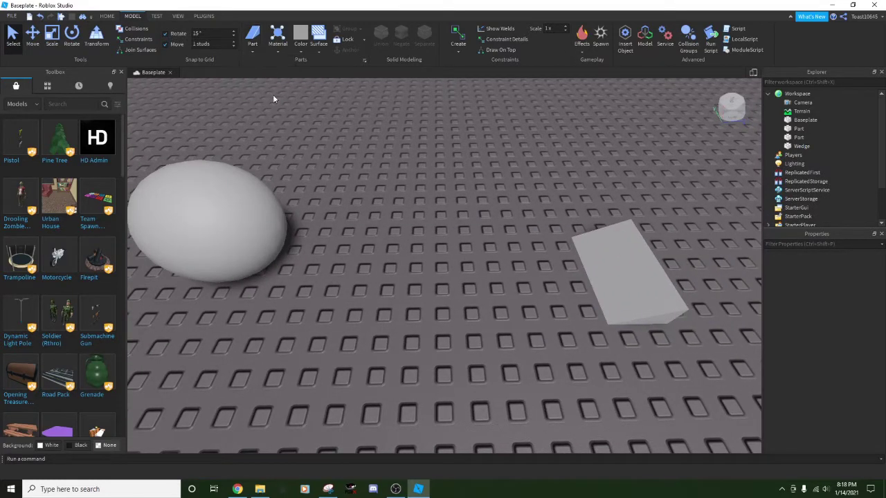
click(452, 195)
Box-select the block, sphere, cylinder and wedge together, and clear the selection again
key(s)
key(s)
key(s)
key(s)
key(s)
key(s)
drag(177, 129, 741, 409)
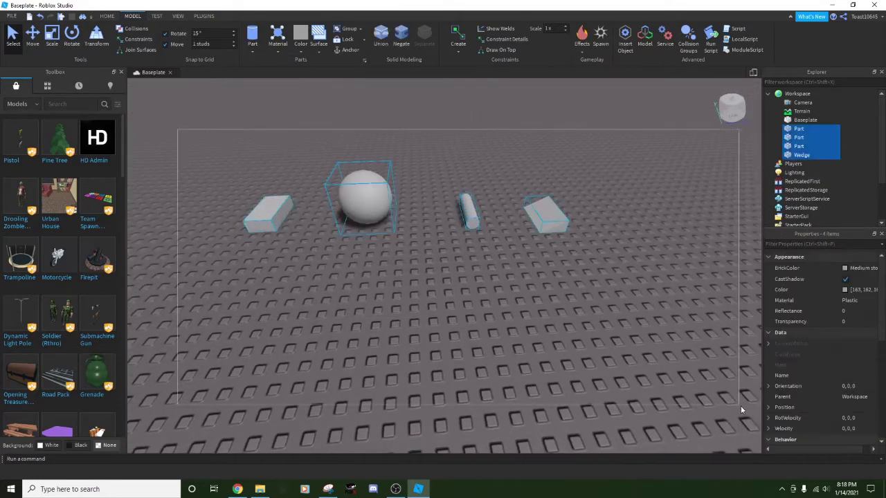
click(360, 372)
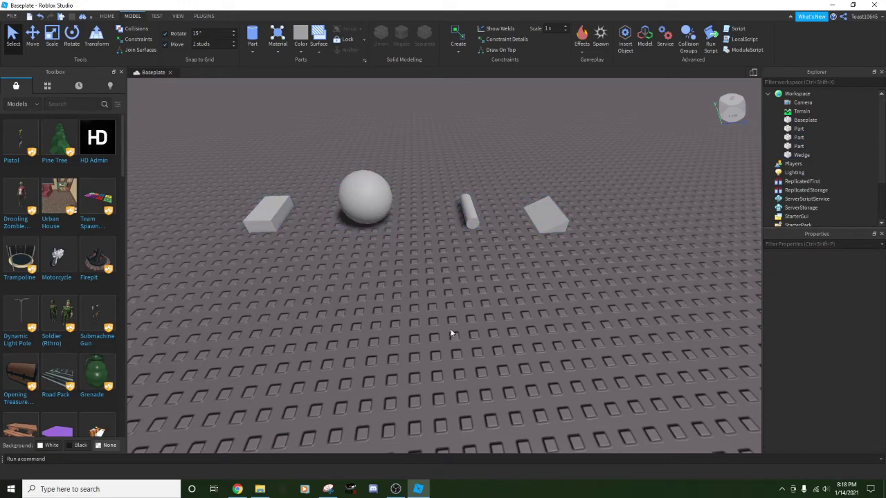
Set the wedge's material to Neon
right_drag(439, 324, 438, 322)
key(w)
key(s)
key(w)
key(s)
key(a)
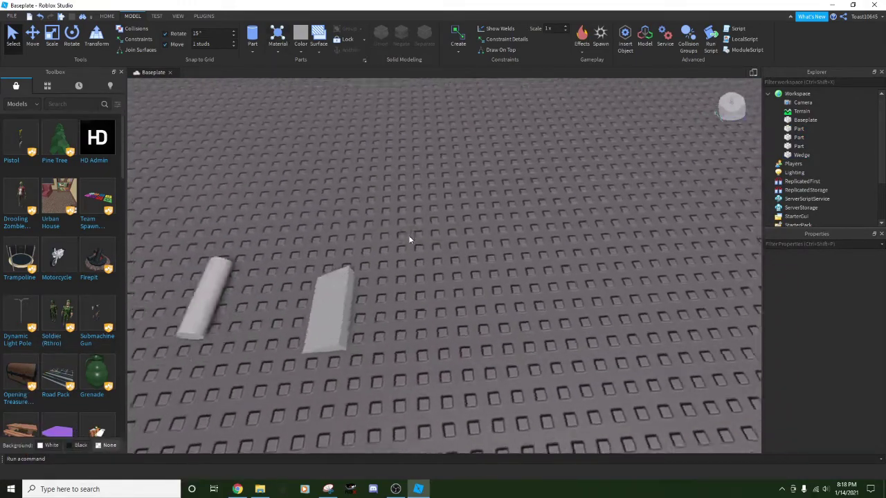
right_drag(409, 240, 565, 301)
click(538, 296)
key(f)
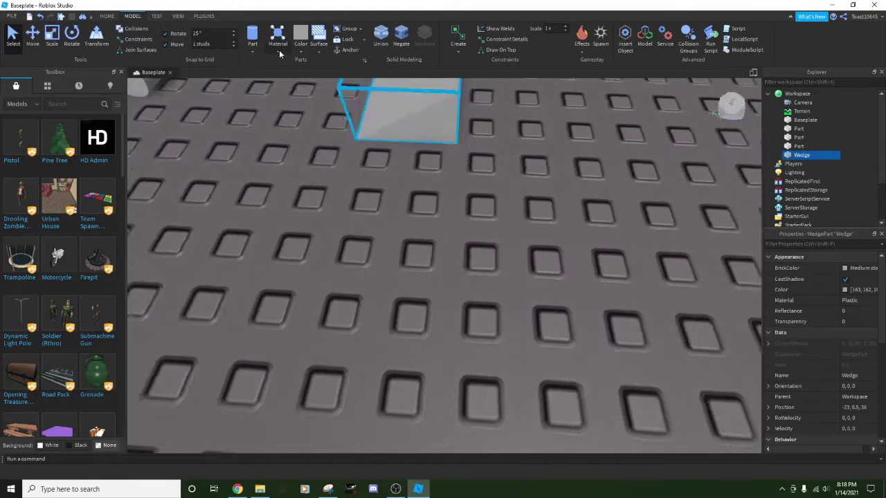
click(279, 50)
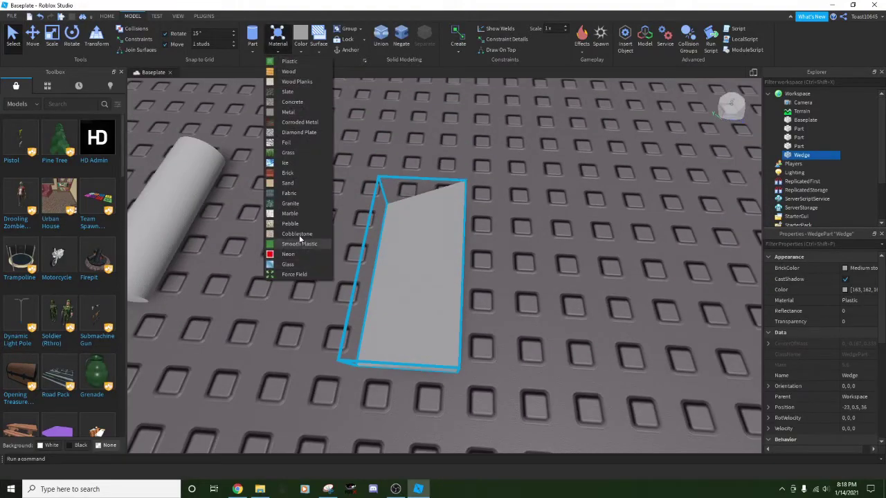
click(302, 252)
click(589, 291)
Set the cylinder's material to Wood
key(s)
key(a)
click(451, 232)
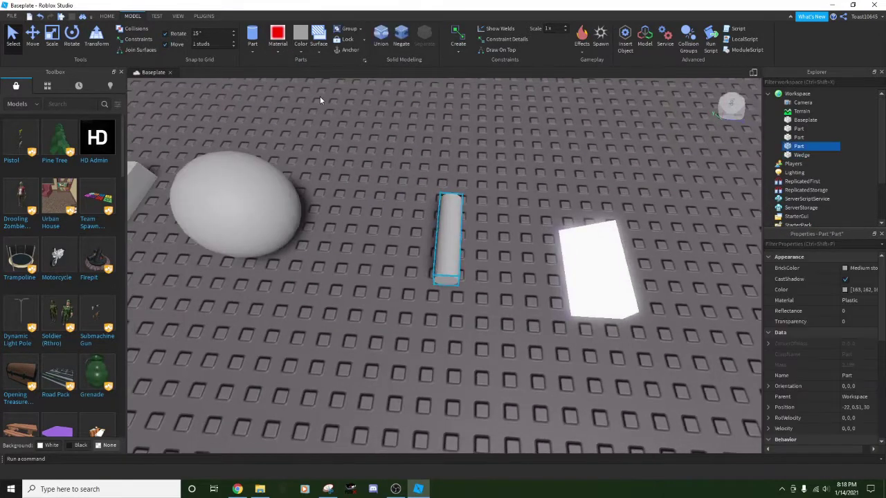
click(278, 52)
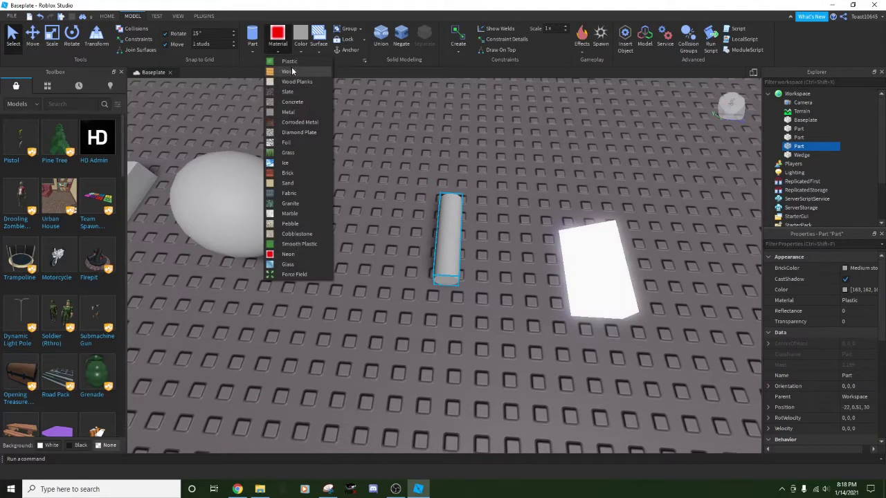
click(290, 72)
Set the sphere's material to Brick
right_drag(382, 167, 367, 191)
click(415, 184)
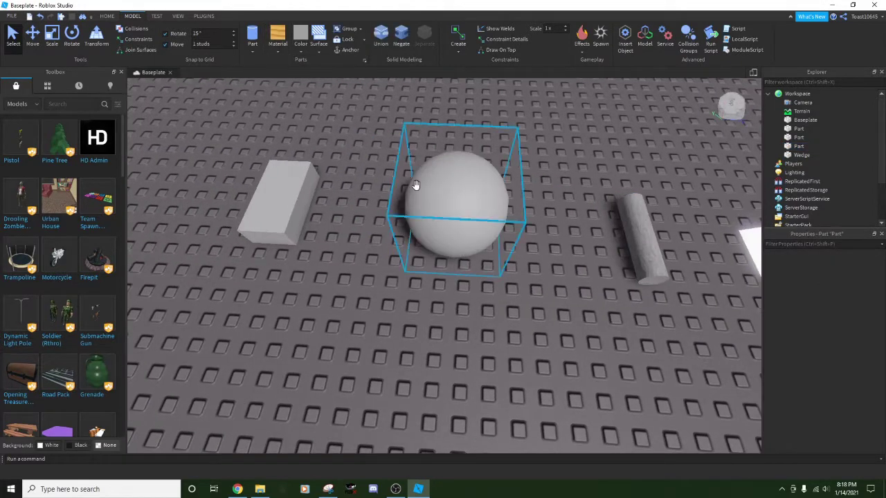
click(286, 47)
click(287, 173)
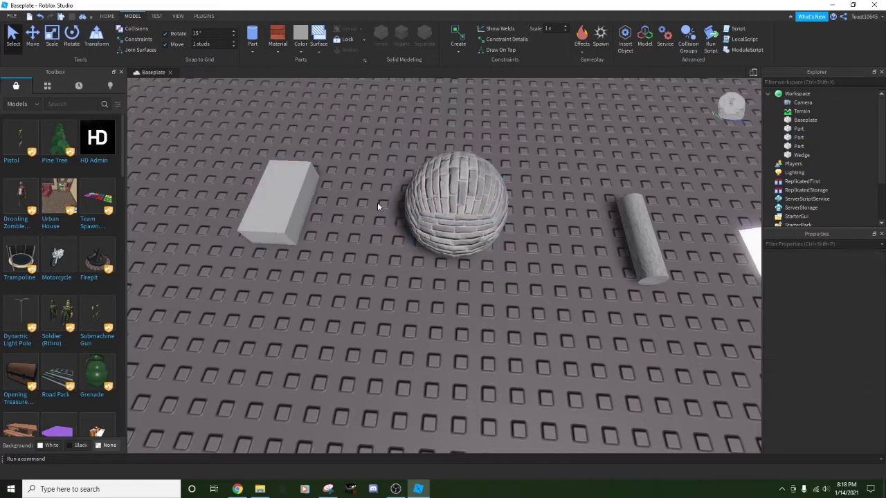
Set the rectangular block's material to Fabric and examine its texture up close
right_drag(378, 202, 374, 204)
click(372, 204)
click(277, 47)
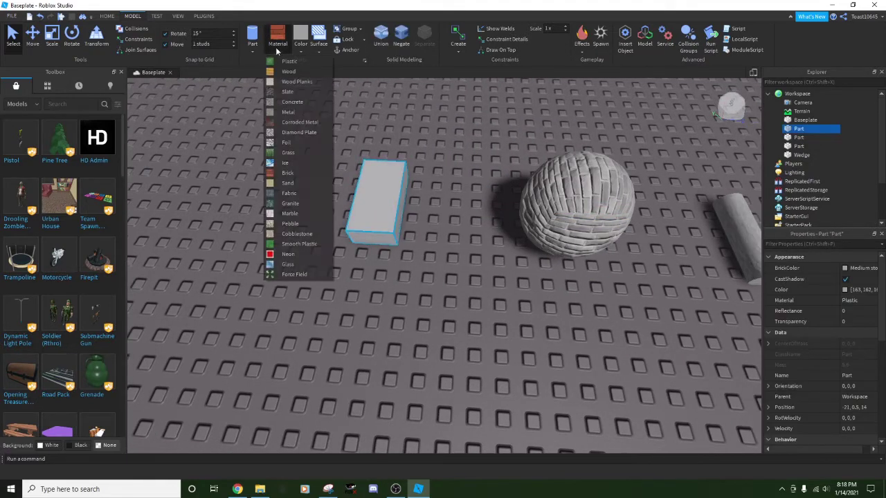
click(289, 193)
scroll(422, 248, up, 5)
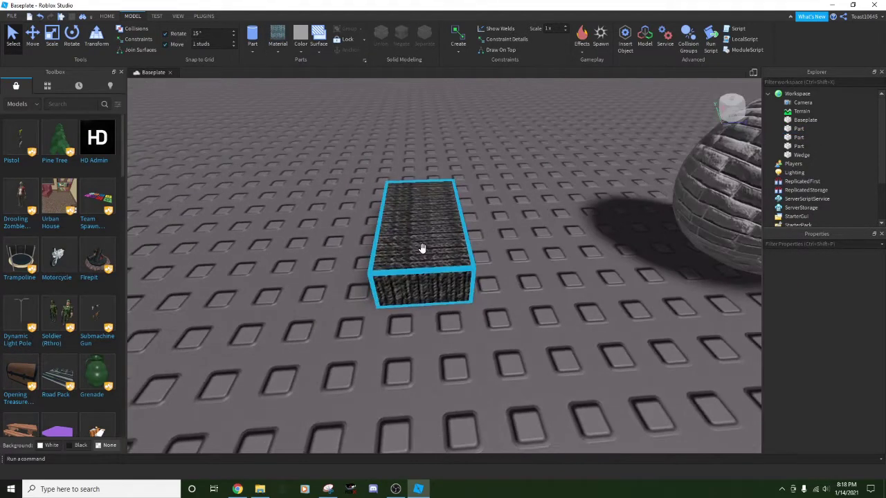
scroll(422, 247, up, 4)
right_drag(423, 248, 422, 250)
Delete all four parts from the baseplate
right_drag(592, 361, 592, 361)
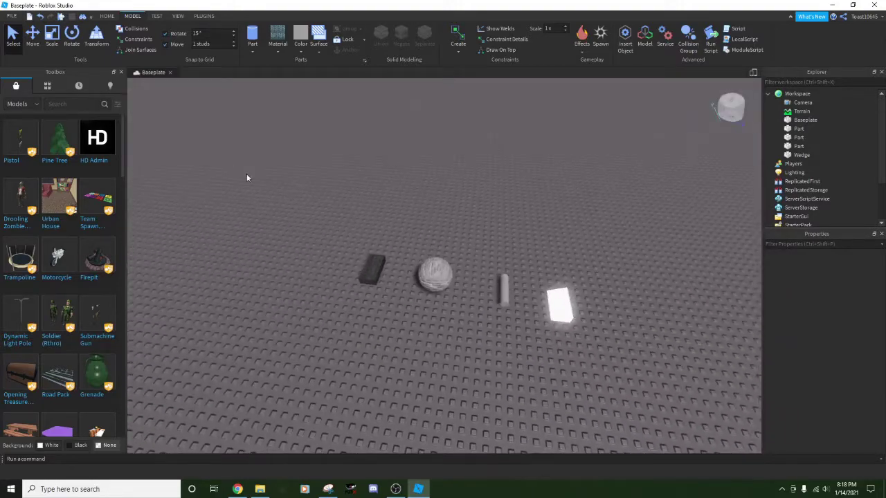
drag(239, 173, 675, 421)
key(Delete)
Insert a cylinder part on the empty baseplate and set its material to Neon
right_drag(384, 193, 385, 193)
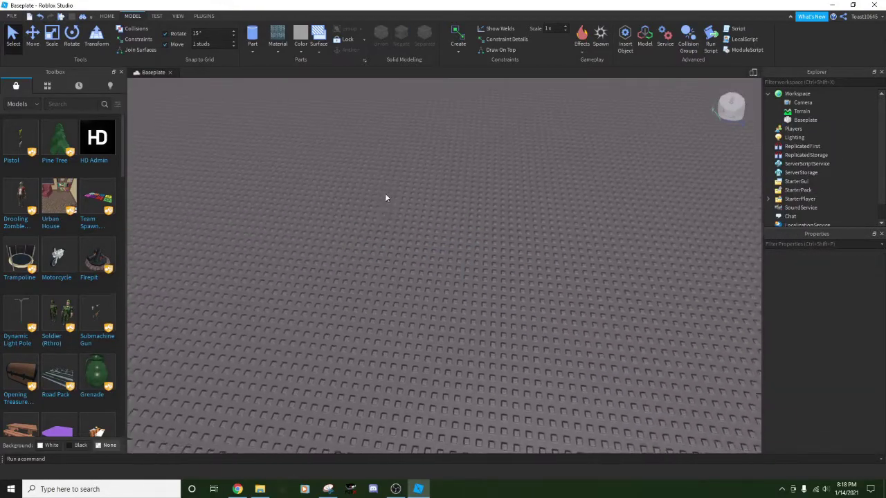
key(w)
click(300, 52)
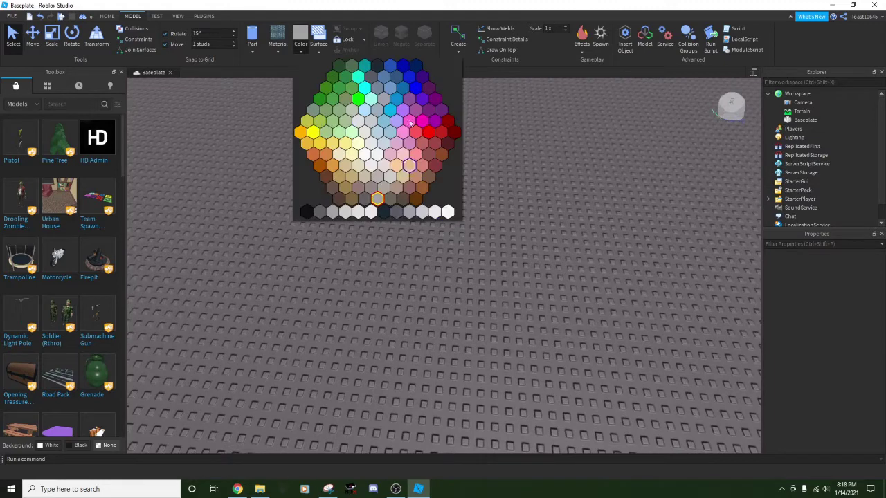
click(566, 220)
click(277, 54)
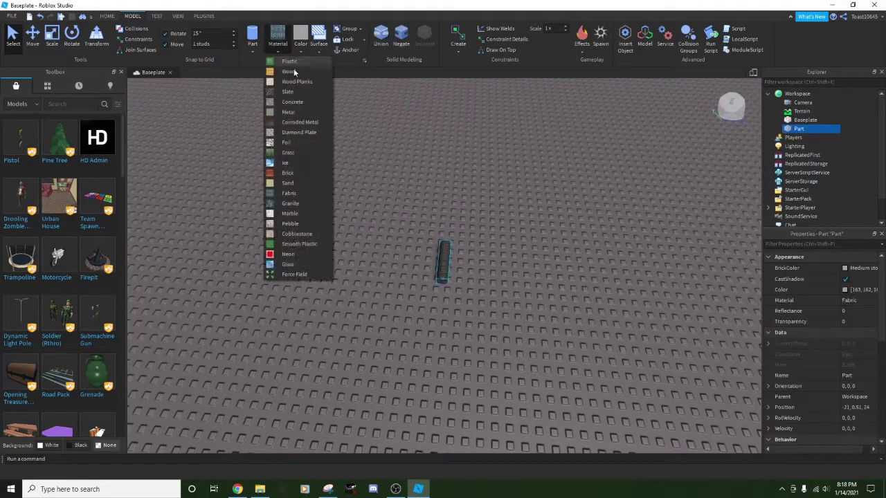
click(302, 254)
Color the neon cylinder Lime green
click(301, 53)
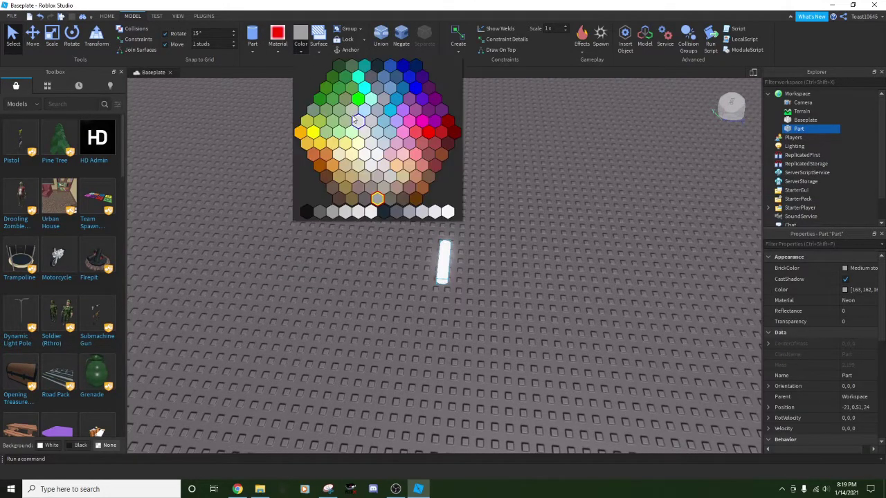
click(358, 102)
scroll(473, 253, up, 3)
right_drag(473, 254, 486, 242)
Delete the green neon cylinder and insert a new cylinder part on the baseplate
key(Delete)
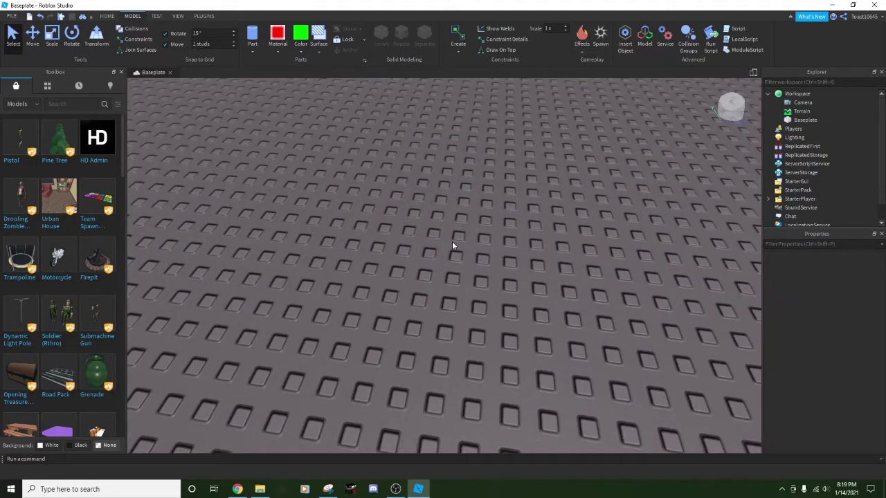
scroll(452, 240, down, 2)
scroll(452, 240, down, 2)
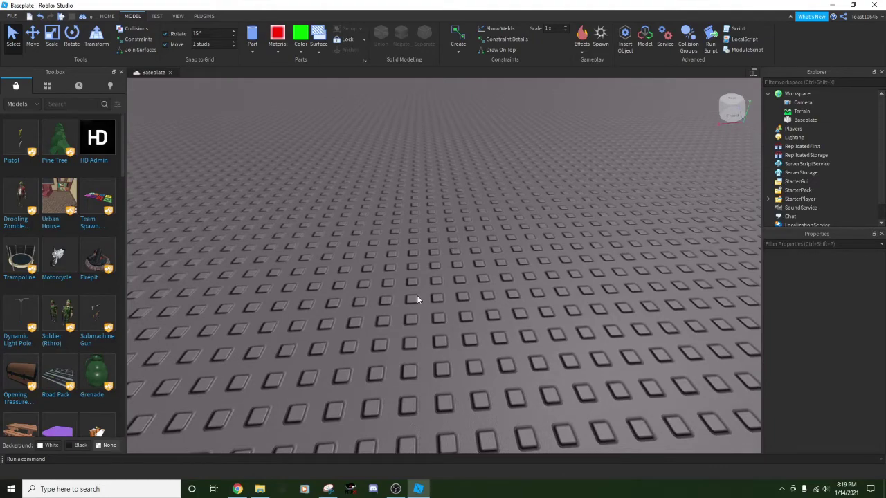
right_drag(415, 288, 416, 280)
scroll(416, 289, down, 5)
scroll(538, 115, up, 5)
click(252, 35)
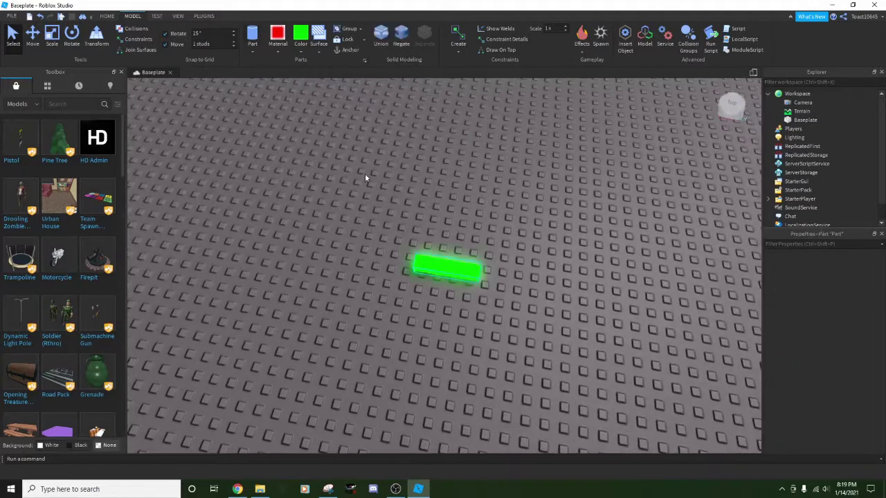
click(547, 222)
scroll(547, 222, up, 4)
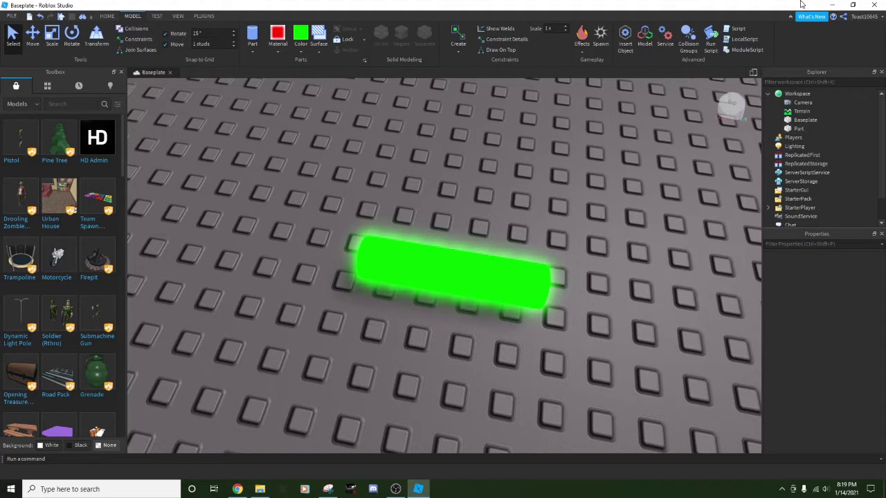
Add a Fire effect inside the green cylinder part
click(810, 129)
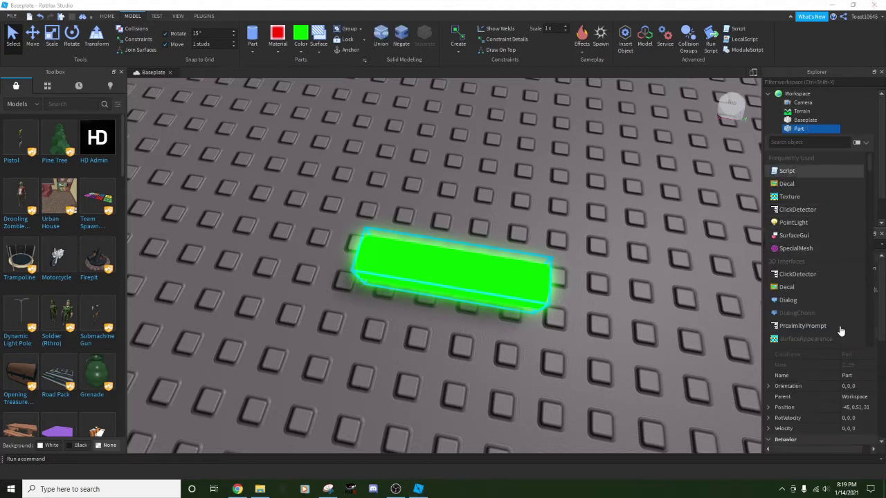
scroll(804, 234, down, 6)
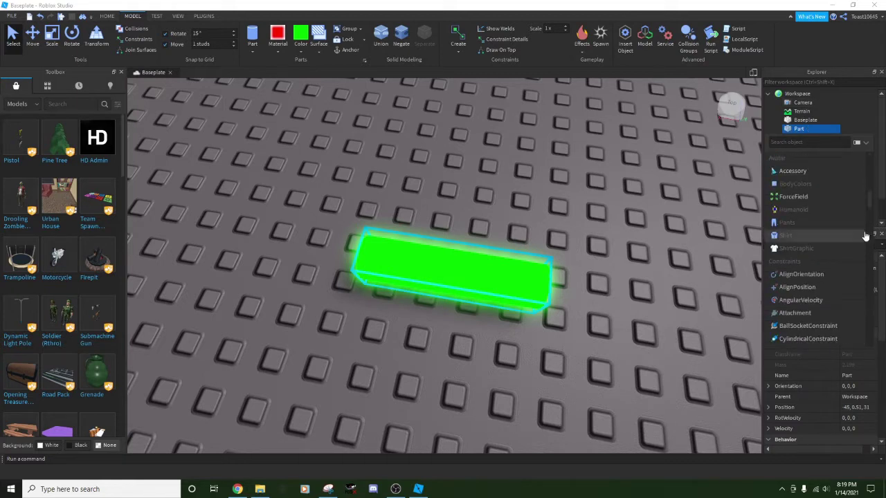
drag(870, 206, 866, 228)
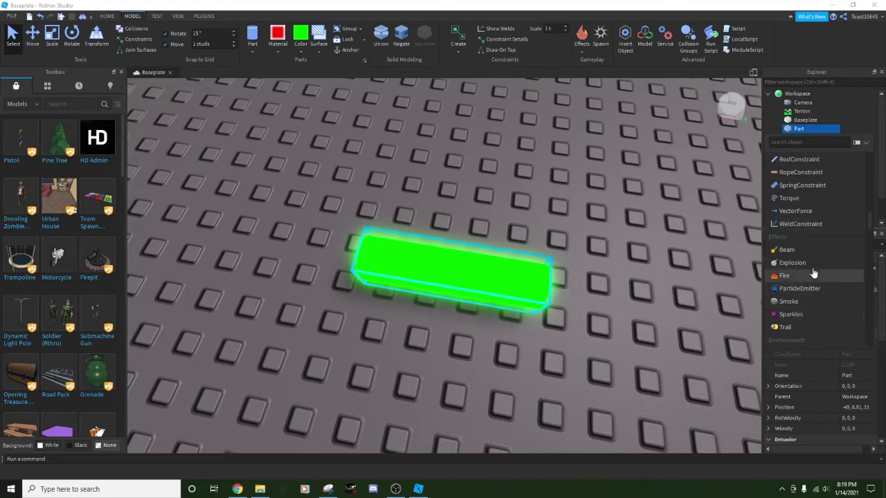
click(813, 275)
right_drag(619, 336, 622, 341)
Add a Sparkles effect inside the burning cylinder part
click(810, 130)
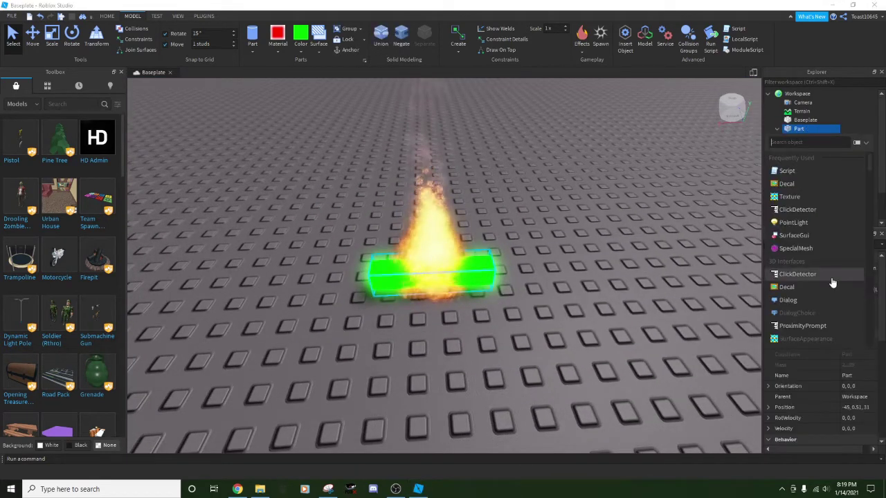
scroll(833, 283, down, 10)
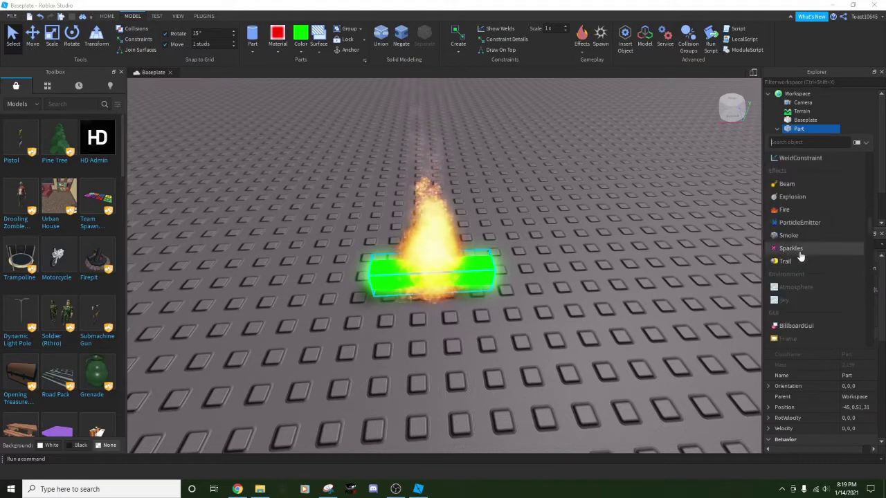
click(803, 252)
Add a Smoke effect to the cylinder part alongside the fire and sparkles
click(809, 130)
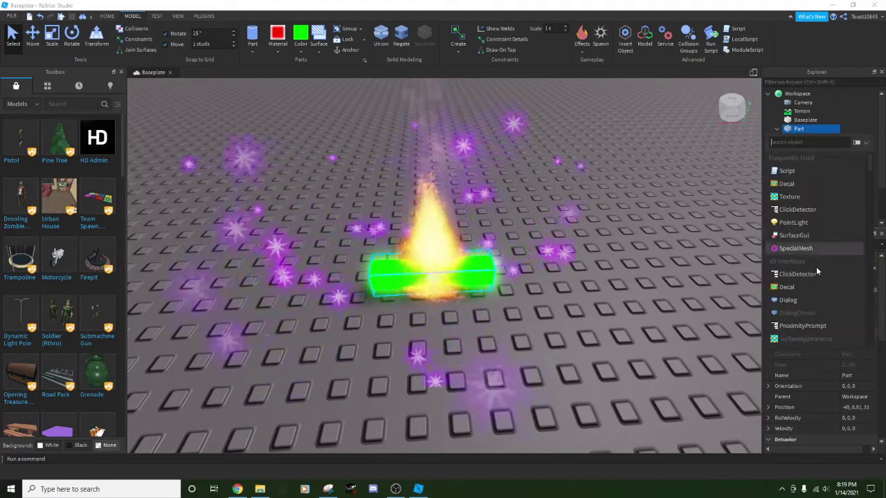
scroll(816, 266, down, 10)
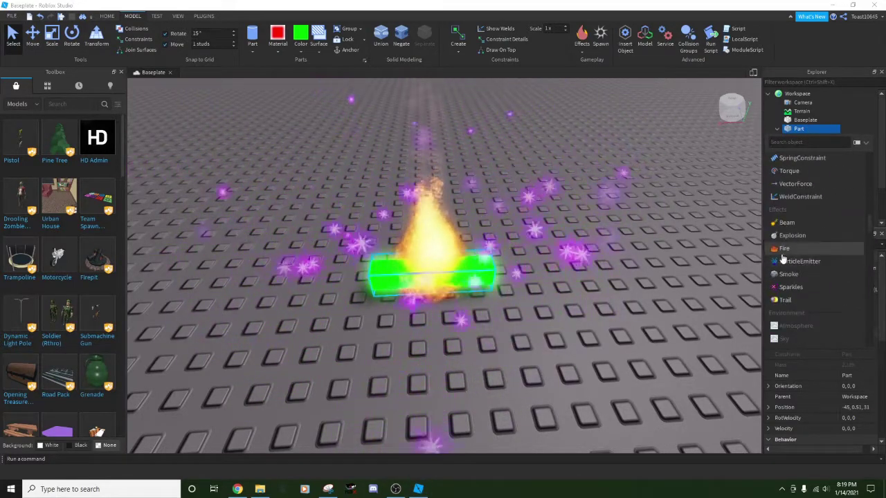
click(789, 275)
click(810, 129)
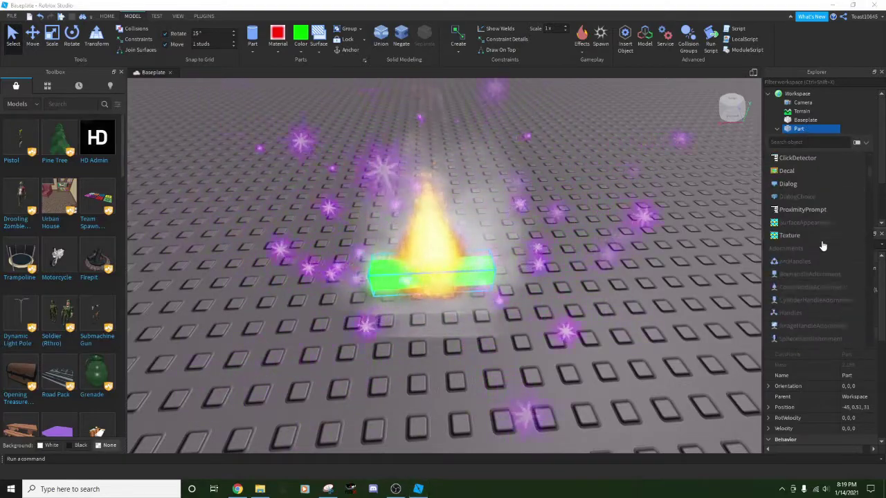
scroll(821, 246, down, 6)
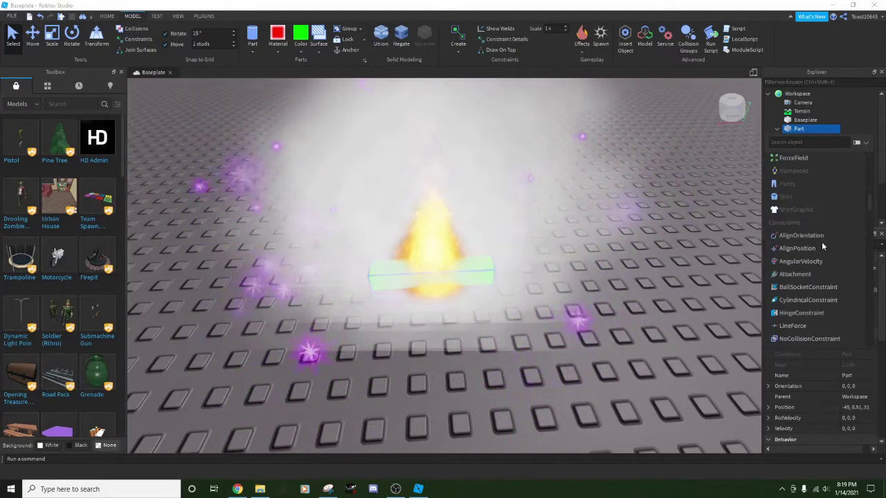
scroll(822, 241, down, 8)
click(808, 220)
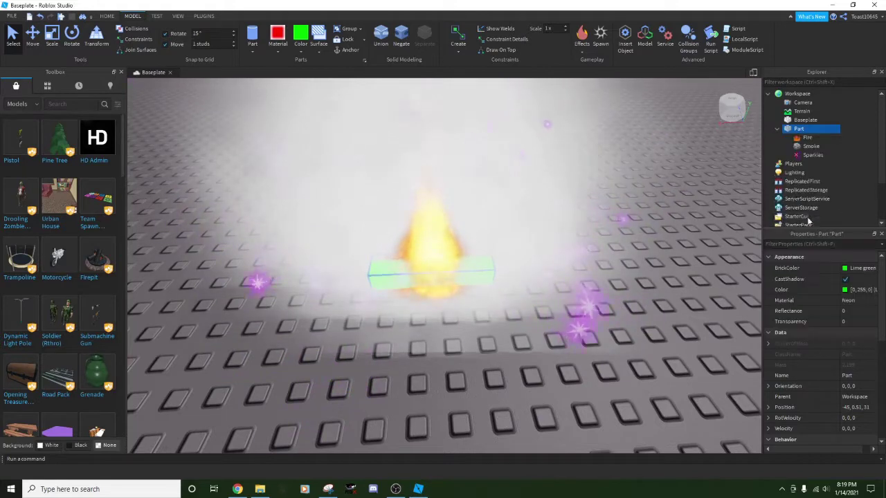
Add ParticleEmitter and Beam effects inside the green cylinder part
click(811, 129)
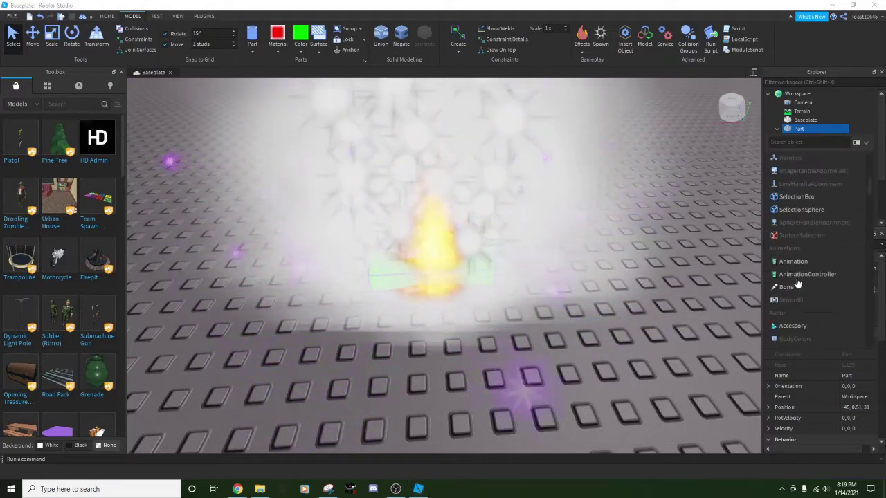
scroll(796, 277, down, 10)
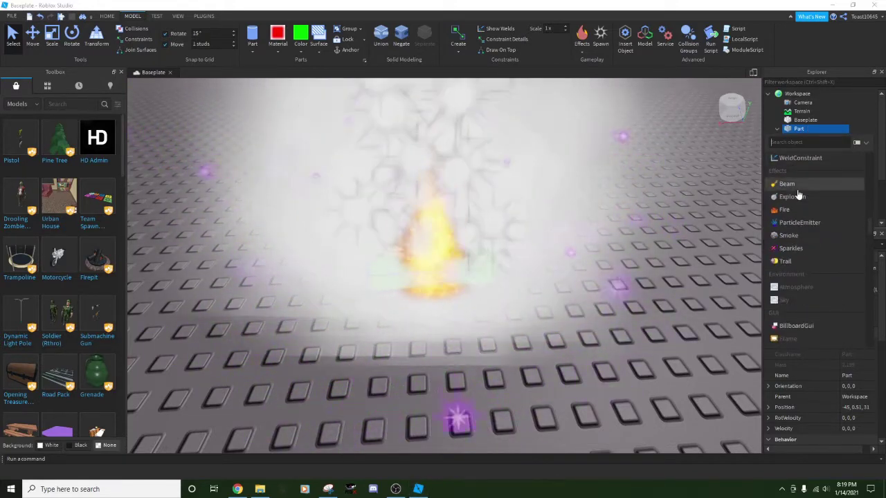
click(801, 191)
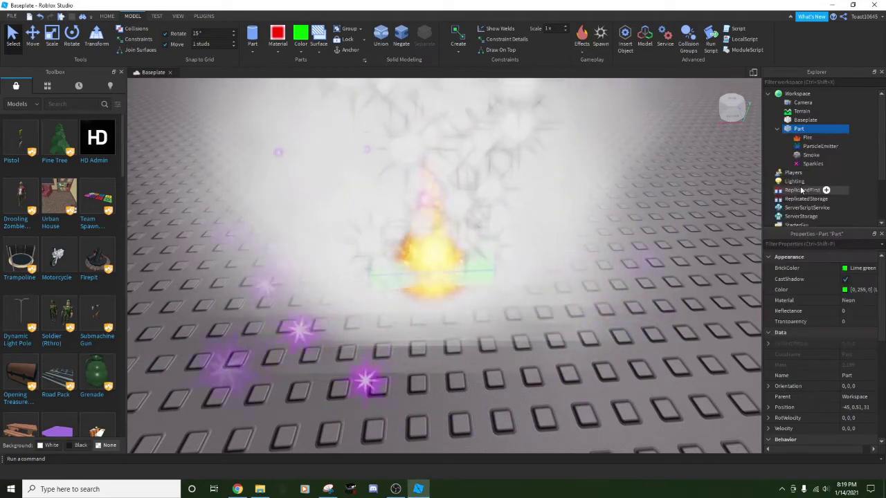
right_drag(634, 239, 636, 243)
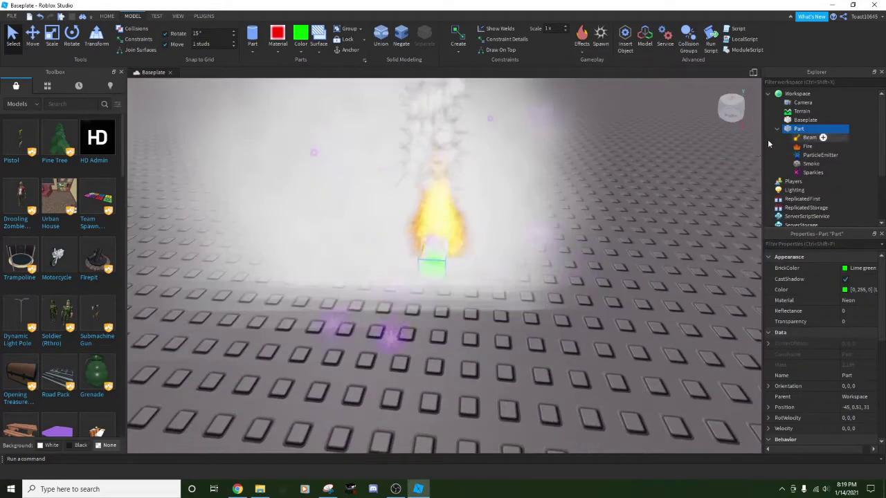
Add a second Fire effect inside the cylinder part
click(809, 129)
scroll(776, 318, down, 6)
scroll(776, 317, down, 10)
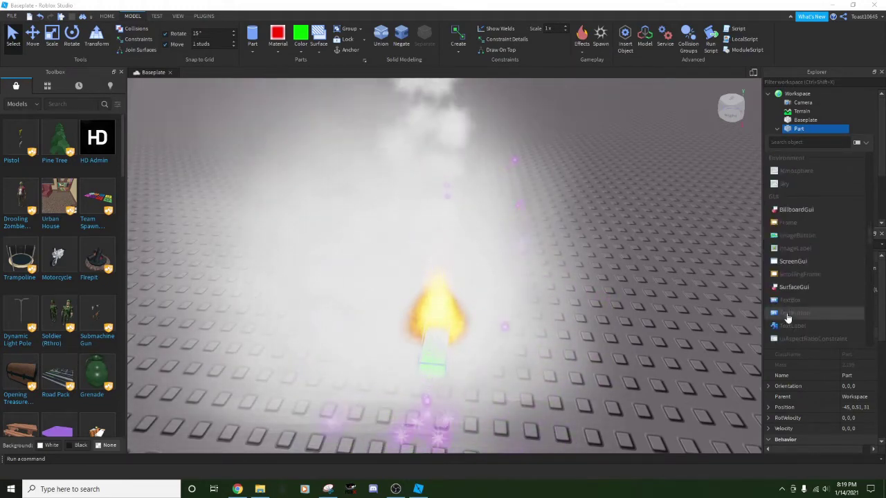
scroll(796, 304, up, 1)
click(807, 290)
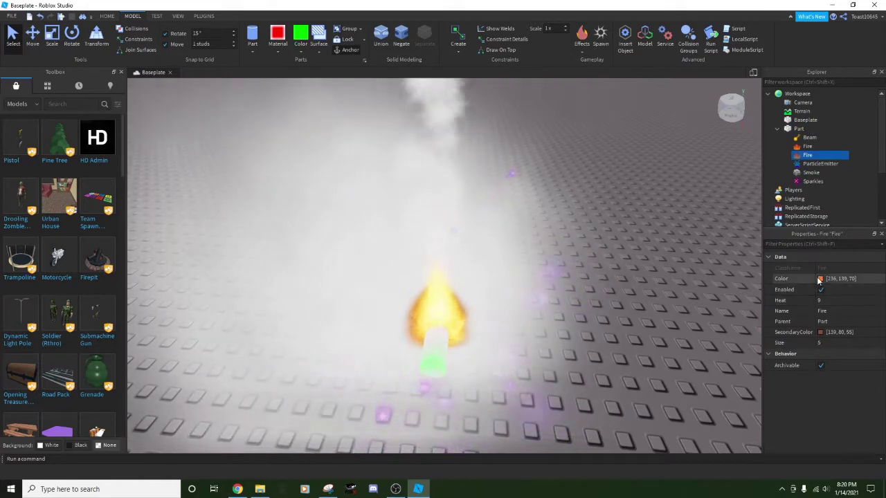
Set the second Fire effect's color to blue [7, 0, 236] and its heat to 20
click(820, 279)
drag(450, 198, 455, 150)
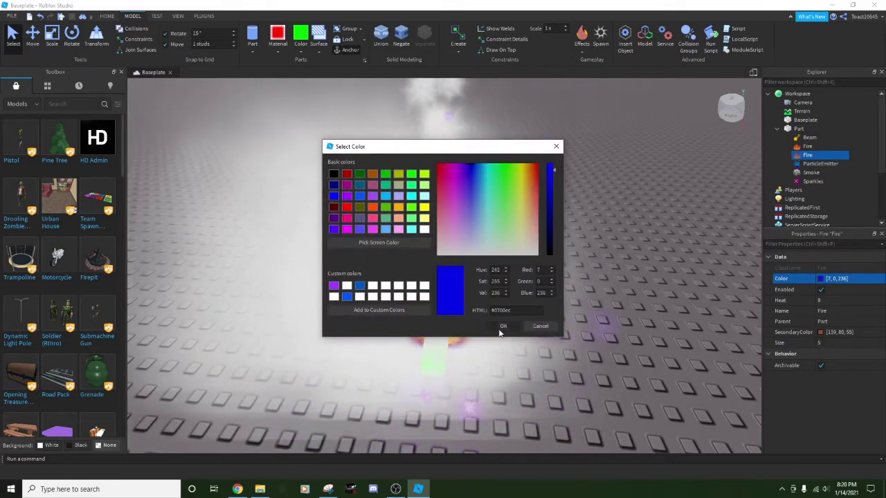
click(502, 327)
right_drag(517, 334, 516, 335)
key(w)
click(832, 299)
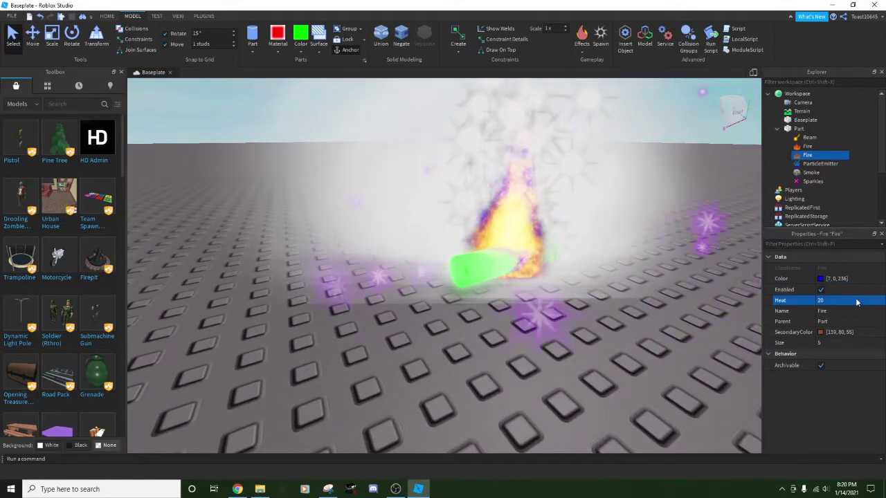
Inspect the combined effects on the cylinder part, and delete the part from the workspace
click(590, 338)
mouse_move(590, 337)
right_down()
mouse_move(593, 329)
mouse_move(579, 346)
mouse_move(605, 346)
mouse_move(590, 334)
right_up()
key(d)
key(s)
key(w)
key(w)
key(w)
scroll(590, 335, up, 5)
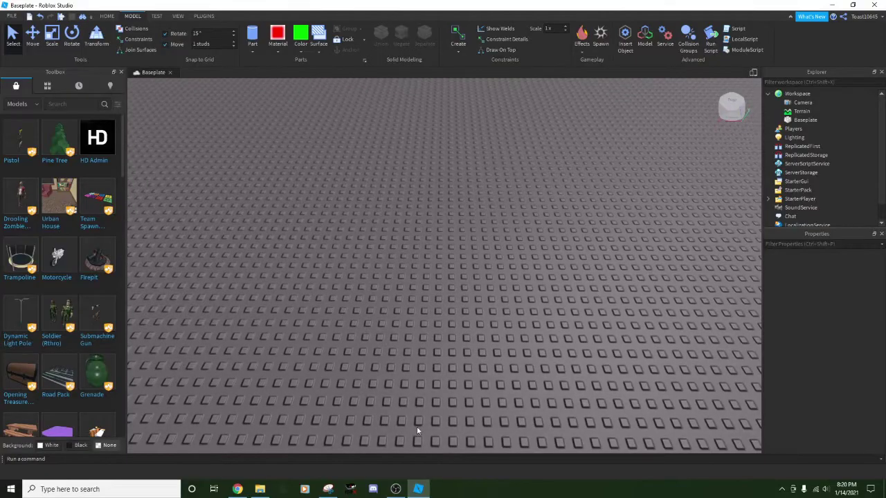
Examine the list of gameplay effects that can be added to parts
right_drag(490, 242, 484, 259)
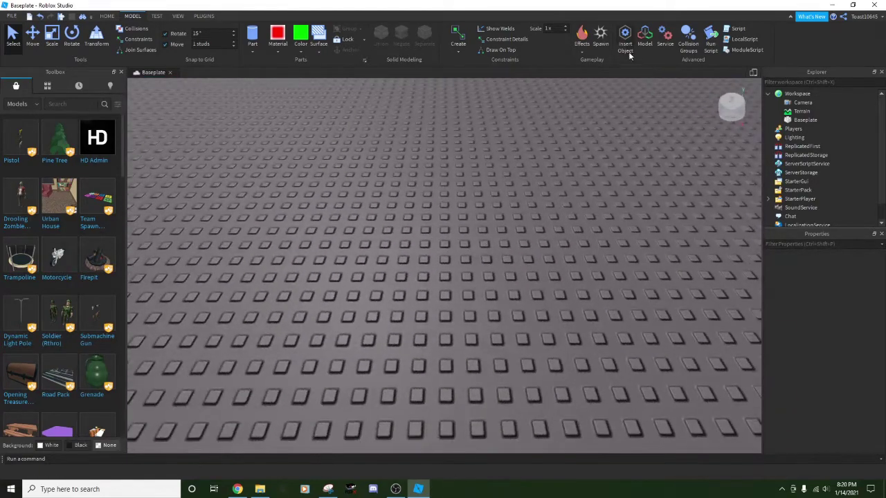
click(579, 51)
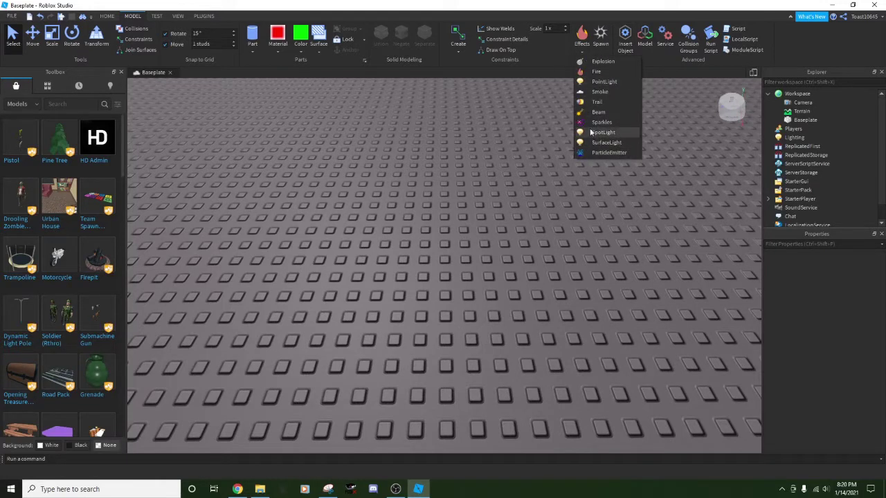
click(582, 53)
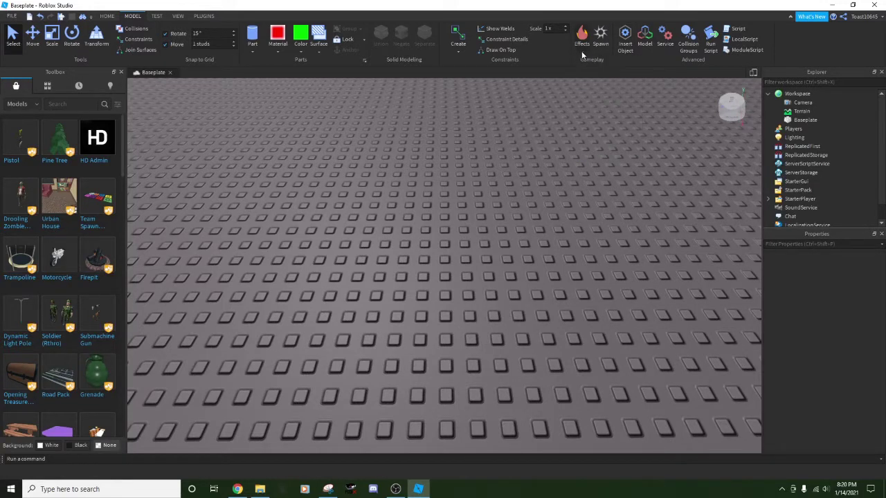
Insert a spawn location on the baseplate and set its material to Plastic
click(605, 44)
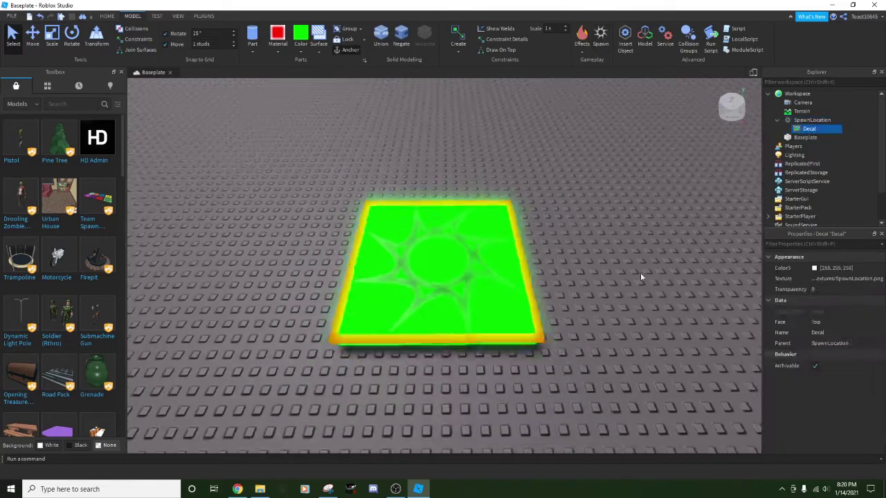
click(278, 52)
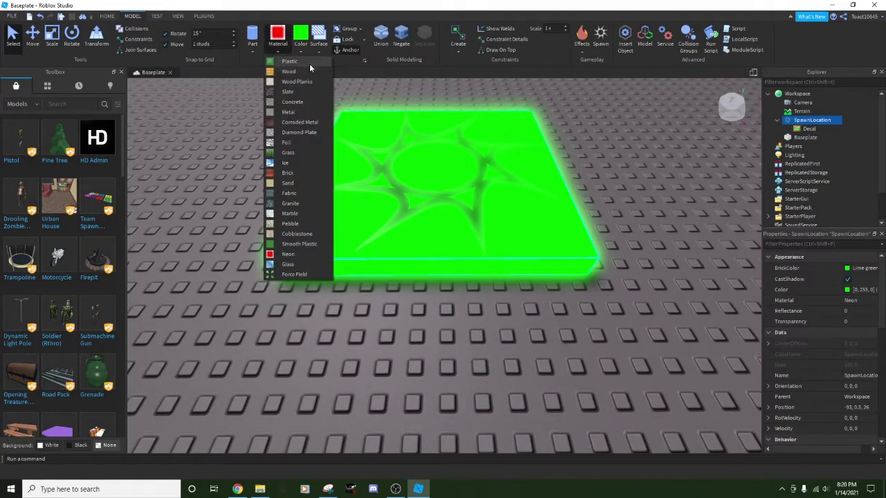
click(309, 64)
click(205, 218)
click(467, 269)
key(e)
click(526, 382)
key(s)
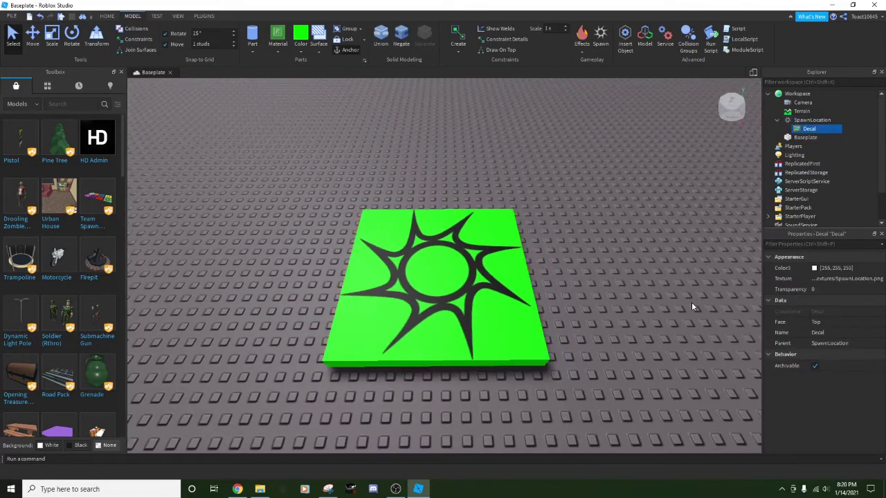
click(691, 303)
key(q)
key(e)
key(w)
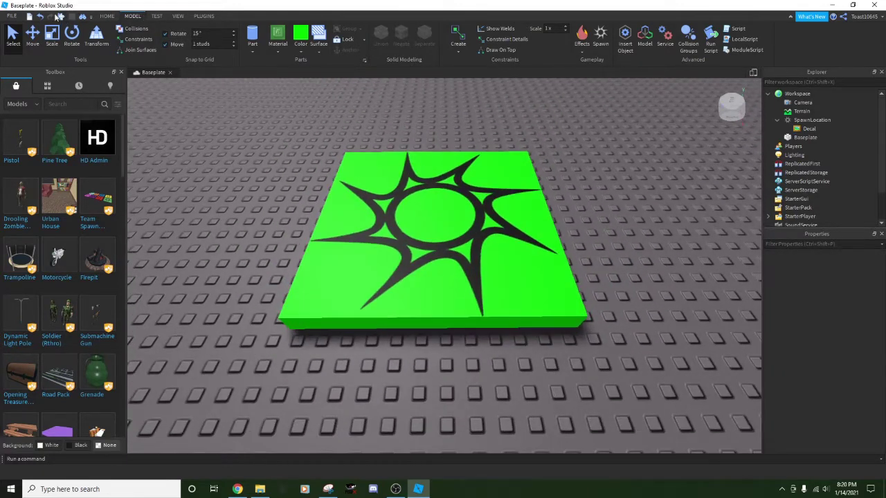
Start a test of the place in Run mode
click(157, 16)
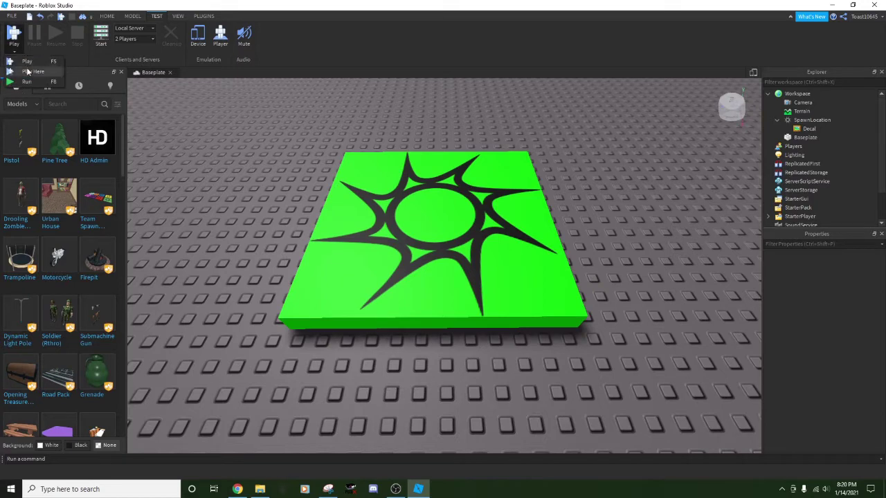
key(s)
right_drag(434, 311, 435, 311)
key(q)
key(e)
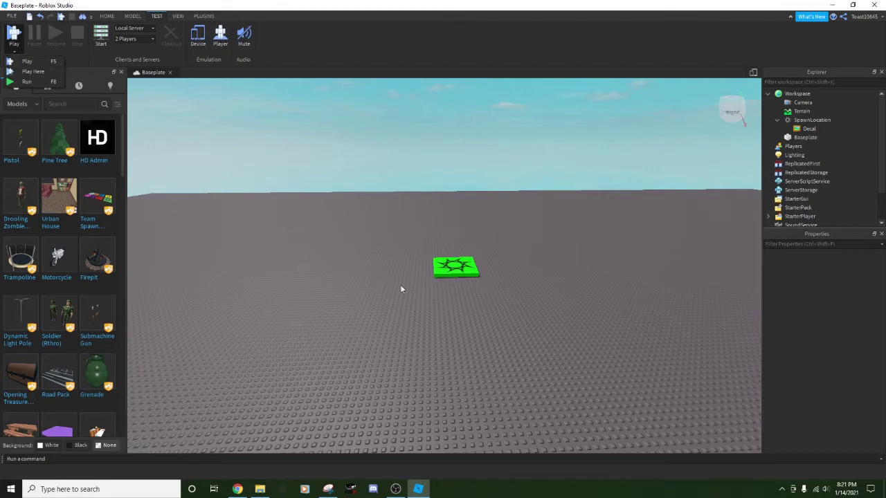
click(40, 82)
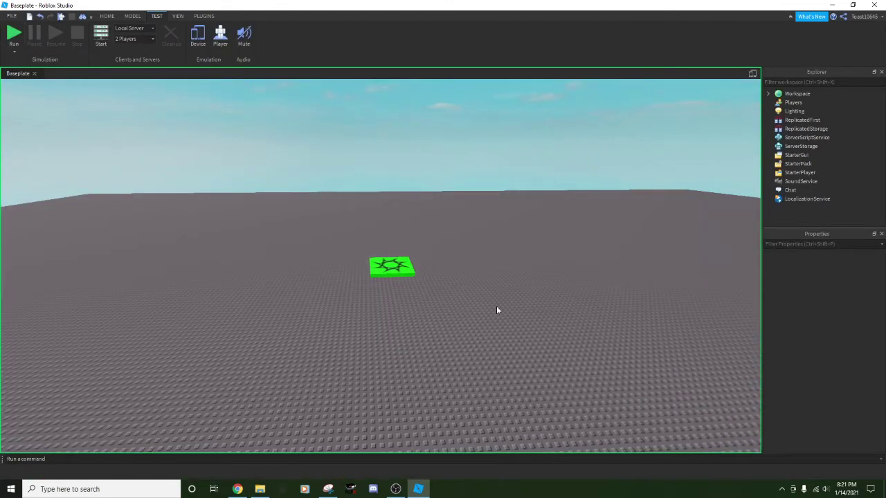
Look around the spawn location in the running simulation and stop the test
key(w)
mouse_move(496, 308)
right_down()
mouse_move(479, 315)
mouse_move(497, 306)
right_up()
key(w)
key(w)
key(s)
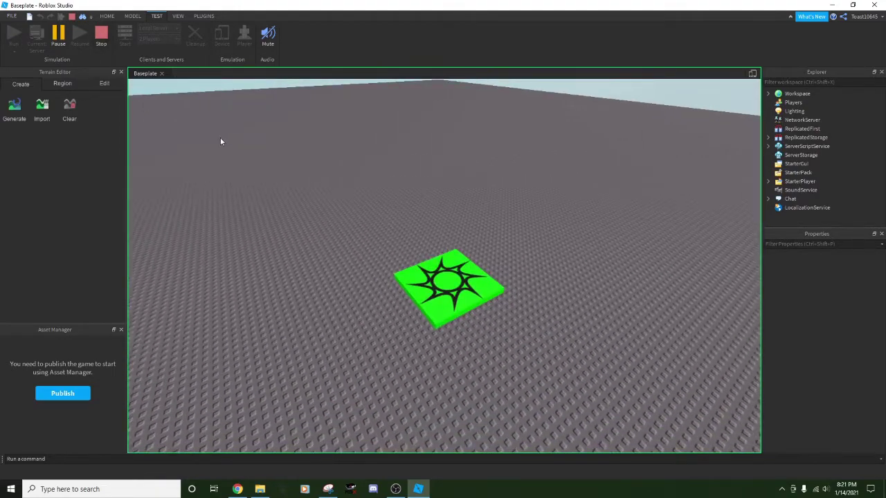
click(101, 33)
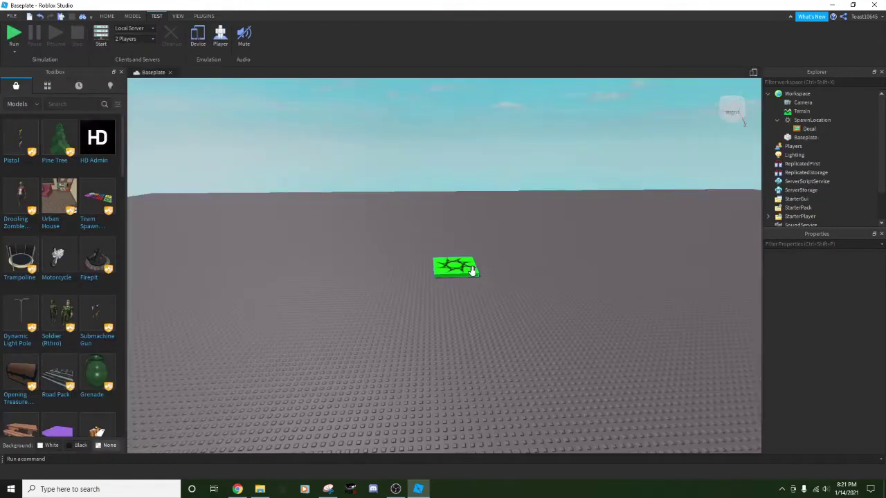
Delete the green spawn location from the baseplate
click(472, 271)
key(Delete)
right_drag(472, 270, 472, 272)
key(w)
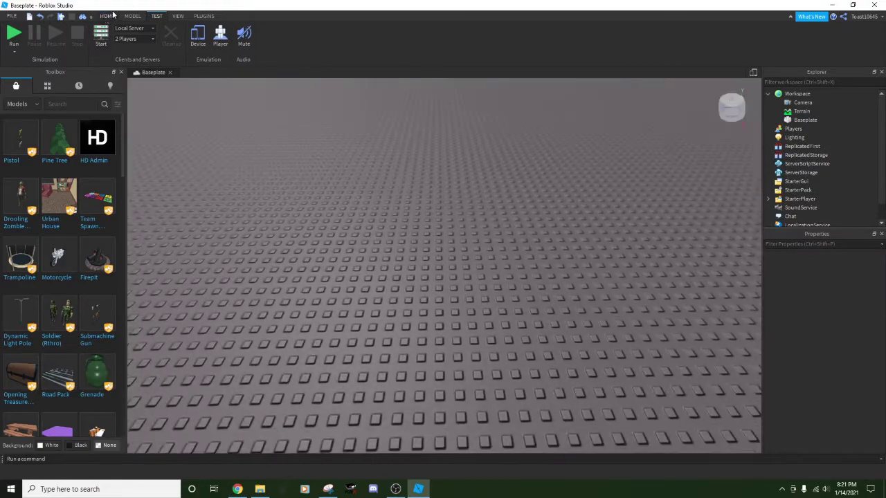
Insert a Block part on the empty baseplate
click(112, 14)
right_drag(398, 181, 398, 184)
key(w)
key(s)
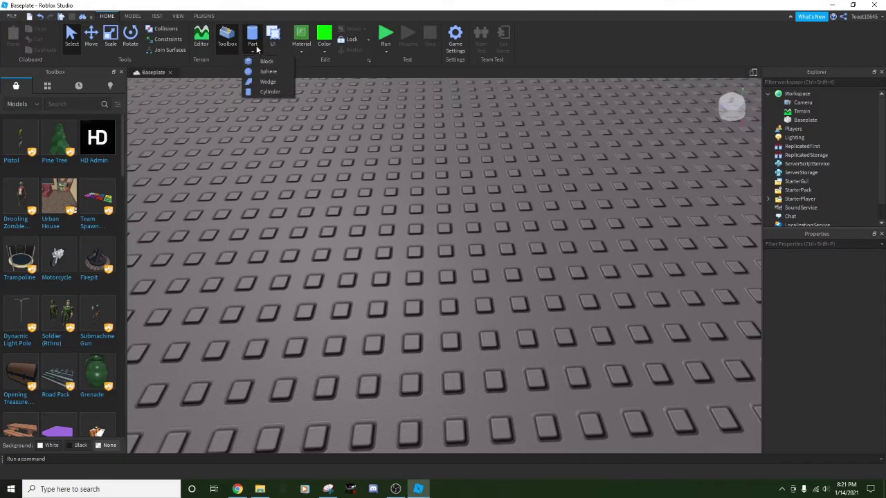
click(259, 49)
click(258, 62)
scroll(448, 205, down, 3)
scroll(448, 205, up, 4)
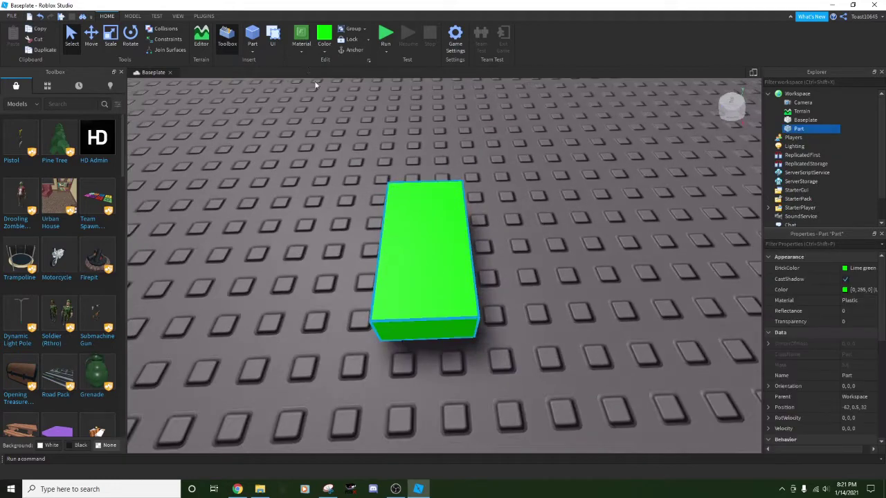
Set the block's material to Brick and its color to Cocoa
click(305, 45)
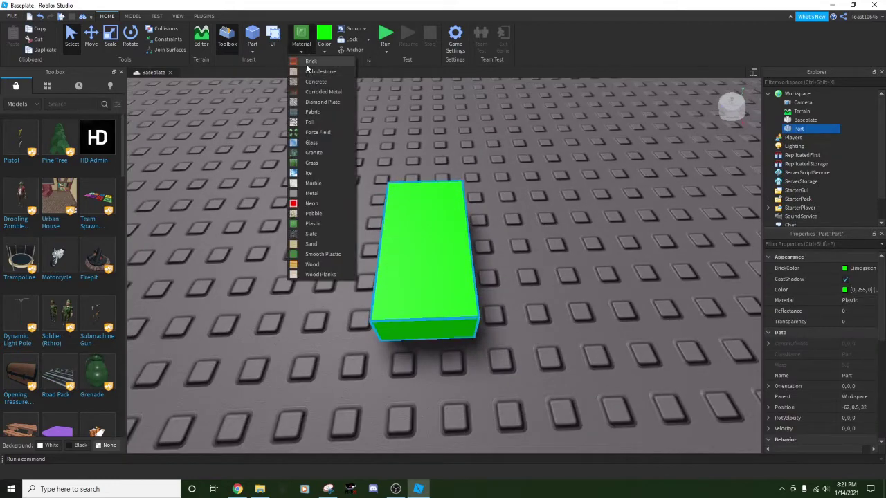
click(311, 61)
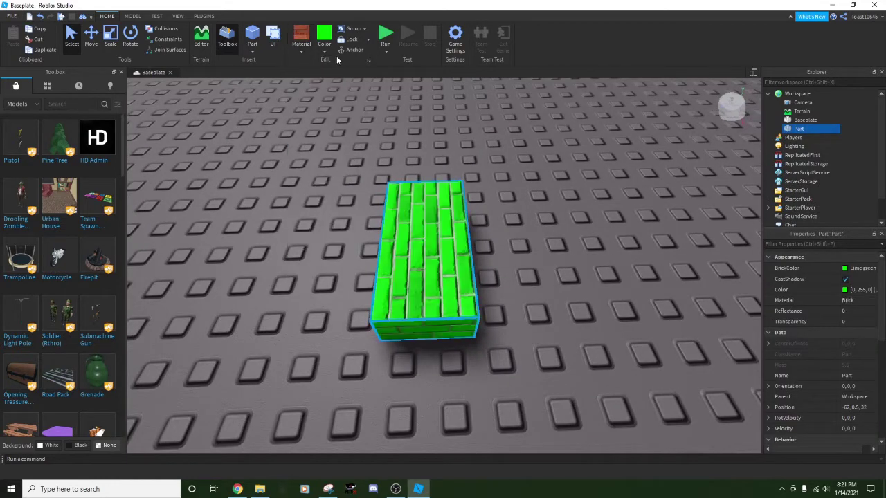
click(333, 54)
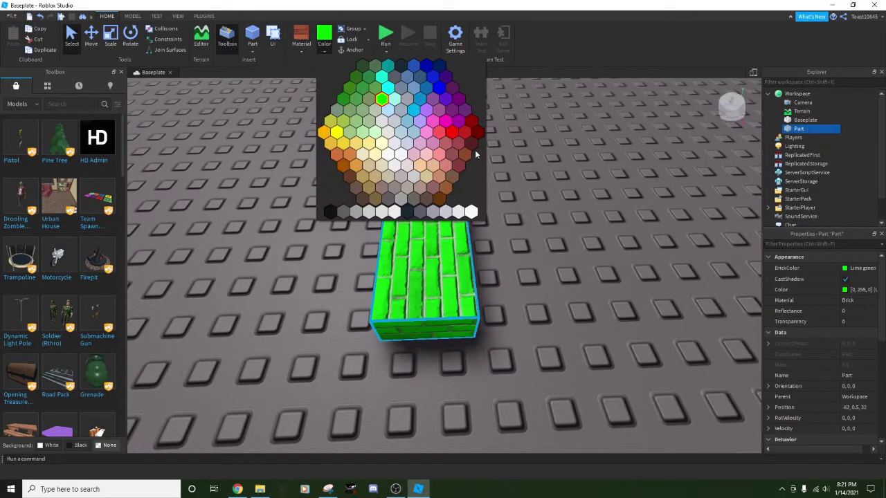
click(323, 52)
click(472, 145)
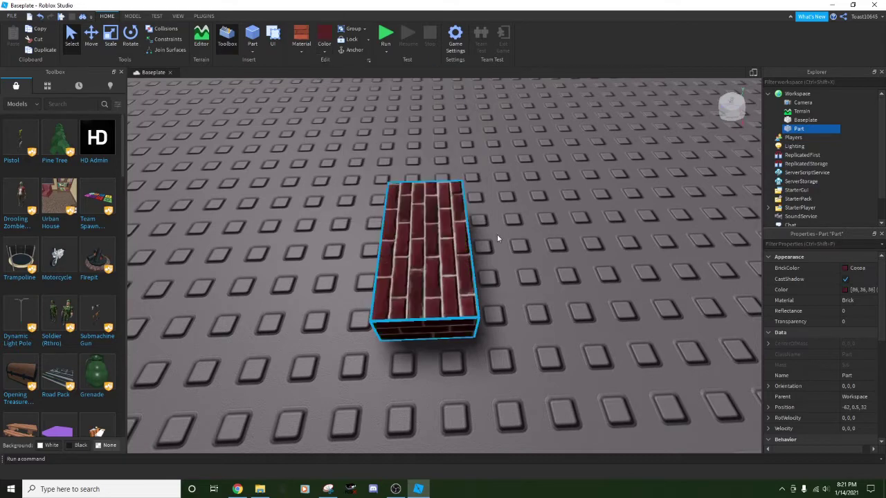
Widen the brick block sideways with the Scale tool until it is nearly square
scroll(497, 234, down, 3)
scroll(417, 251, up, 2)
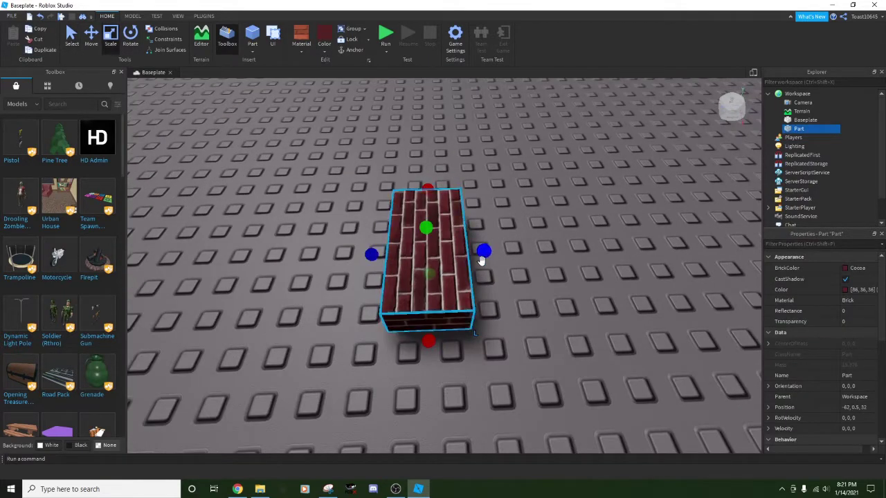
drag(484, 255, 602, 251)
click(646, 270)
scroll(646, 270, down, 3)
scroll(645, 269, up, 2)
click(422, 256)
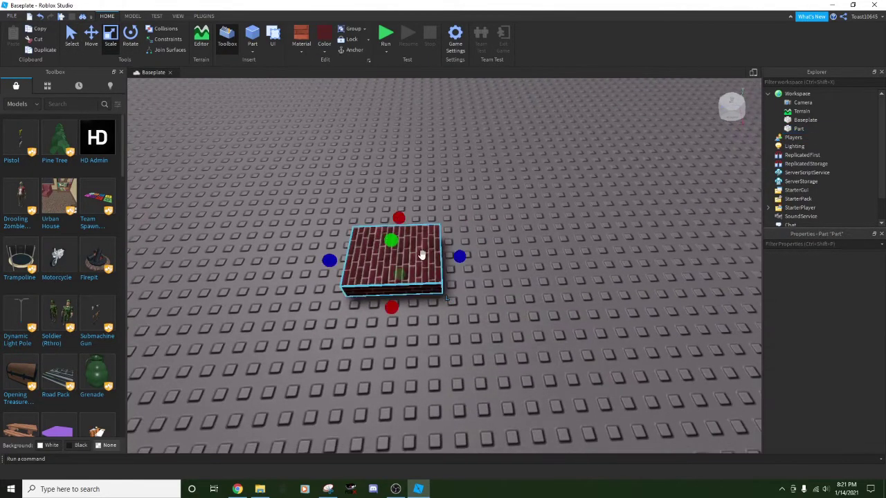
scroll(463, 253, up, 1)
right_drag(463, 253, 465, 249)
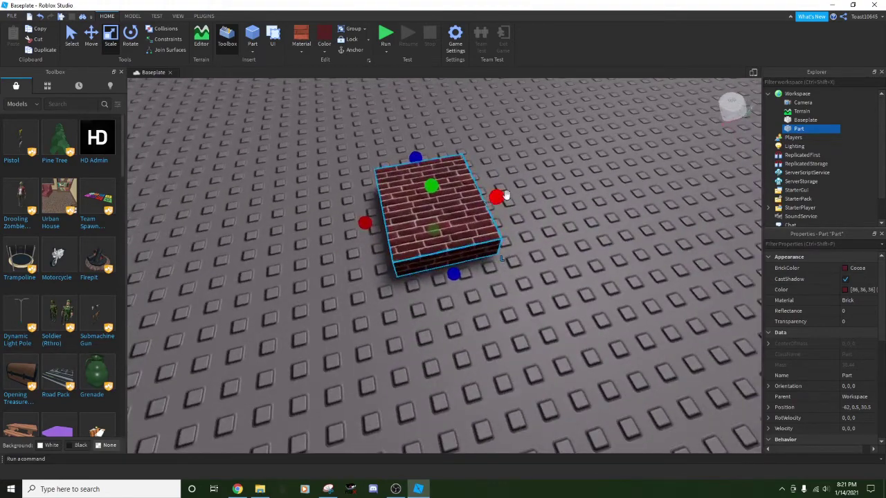
Scale the brick block longer and wider across the baseplate
drag(494, 198, 616, 173)
drag(518, 261, 562, 311)
right_drag(562, 312, 545, 319)
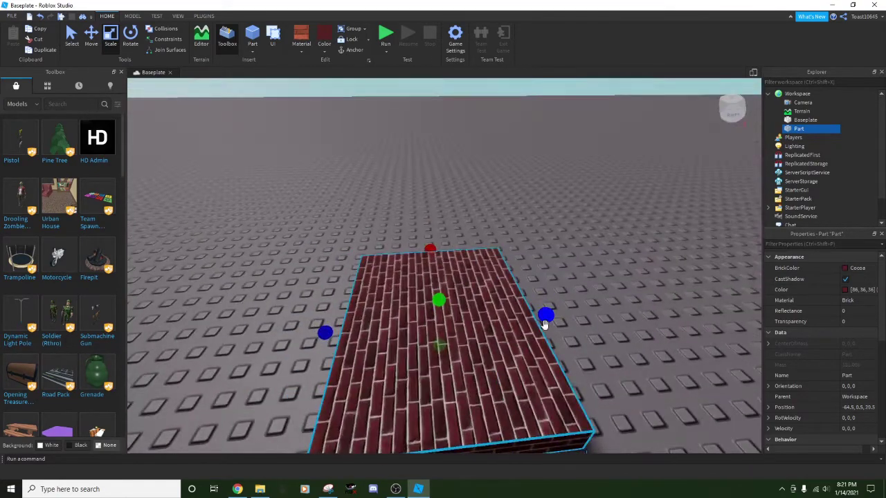
drag(545, 320, 573, 317)
Scale the brick block upward into a tall, box-like shape
drag(452, 299, 476, 153)
click(634, 146)
scroll(634, 146, down, 3)
right_drag(634, 146, 632, 144)
key(s)
key(e)
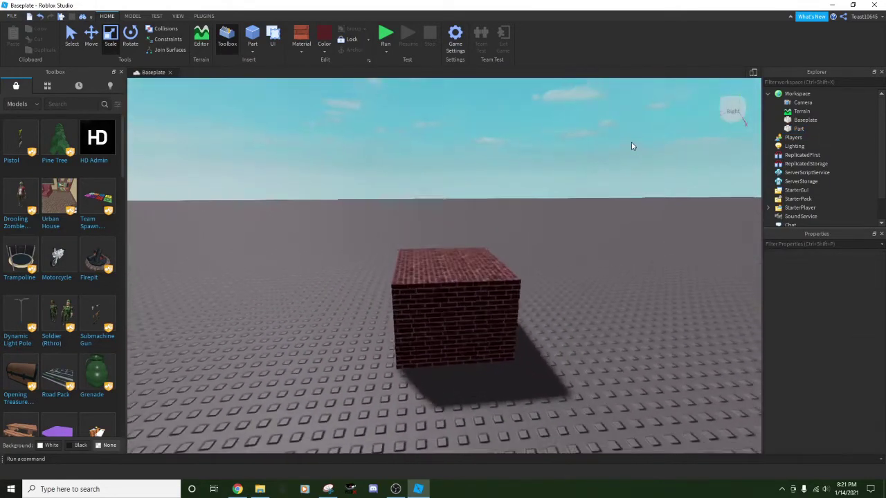
Remove the brick block and insert the Firepit model from the Toolbox in its place
key(q)
key(w)
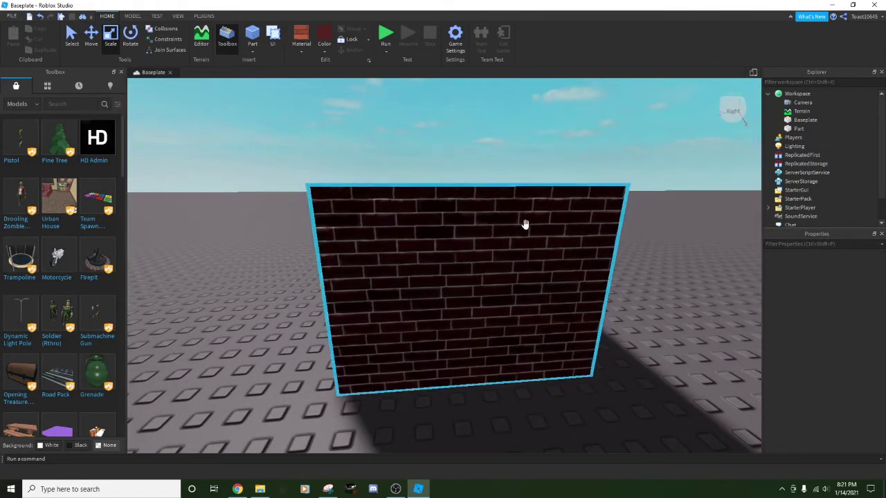
right_drag(530, 286, 531, 288)
key(s)
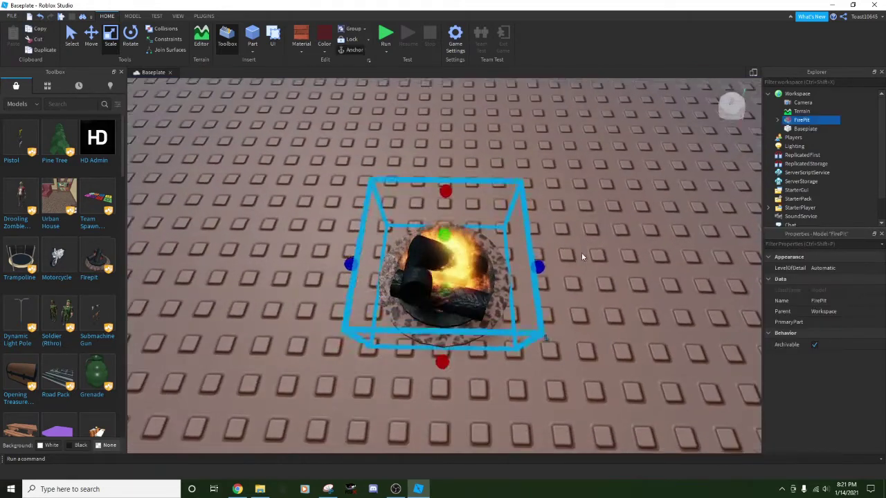
Deselect the Firepit and add the Trampoline model from the Toolbox beside it on the baseplate
click(581, 251)
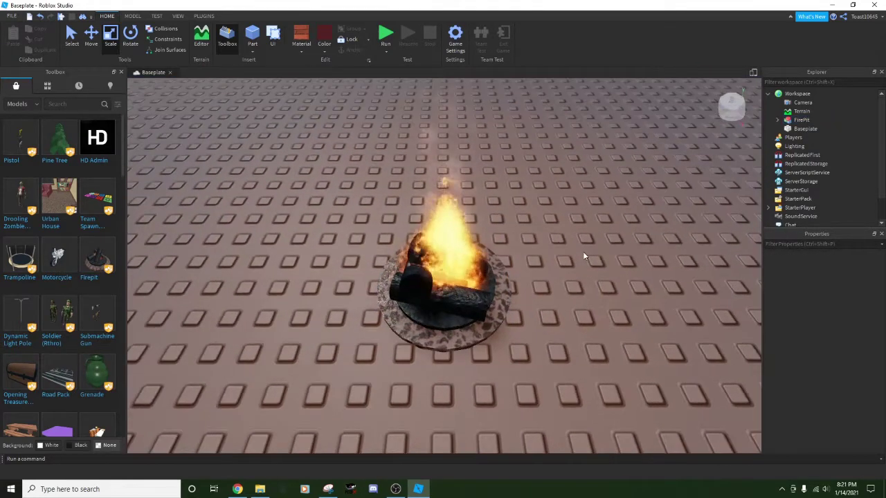
scroll(602, 202, down, 5)
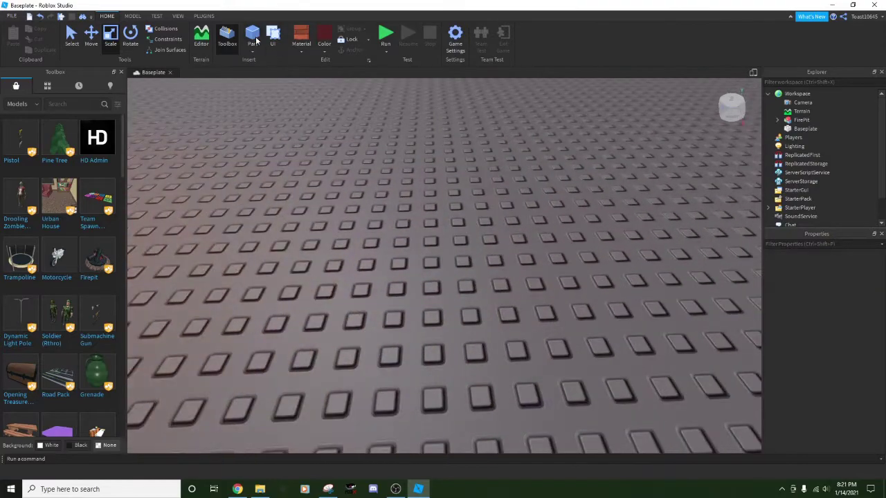
click(252, 35)
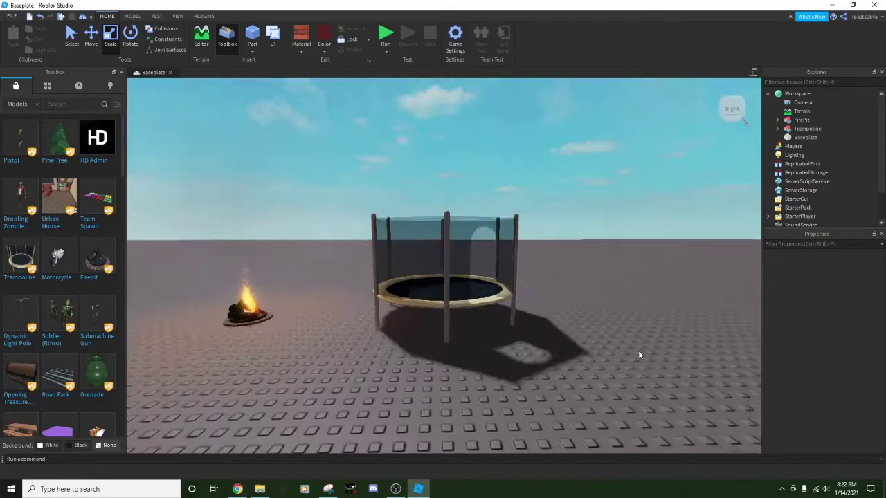
scroll(635, 332, up, 4)
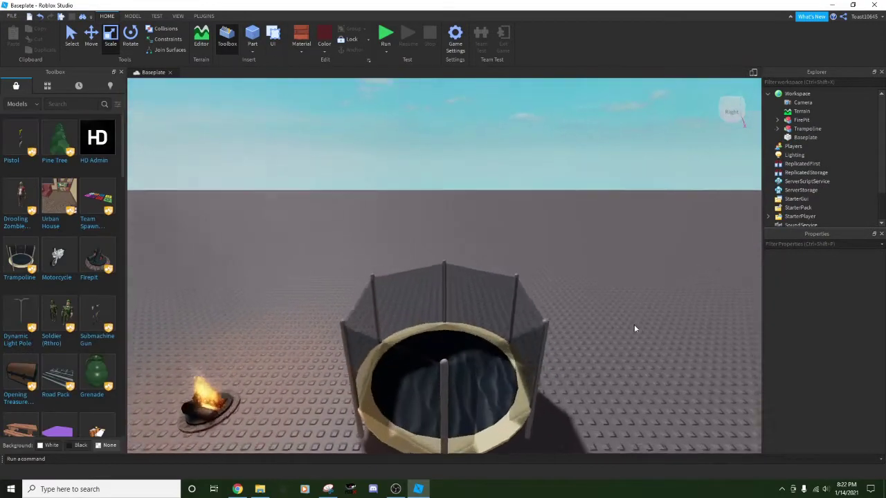
scroll(632, 321, up, 5)
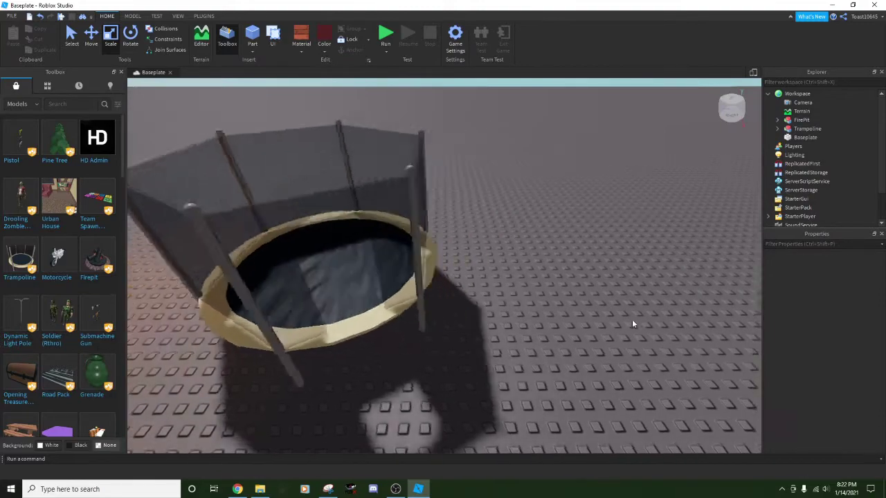
scroll(615, 322, up, 3)
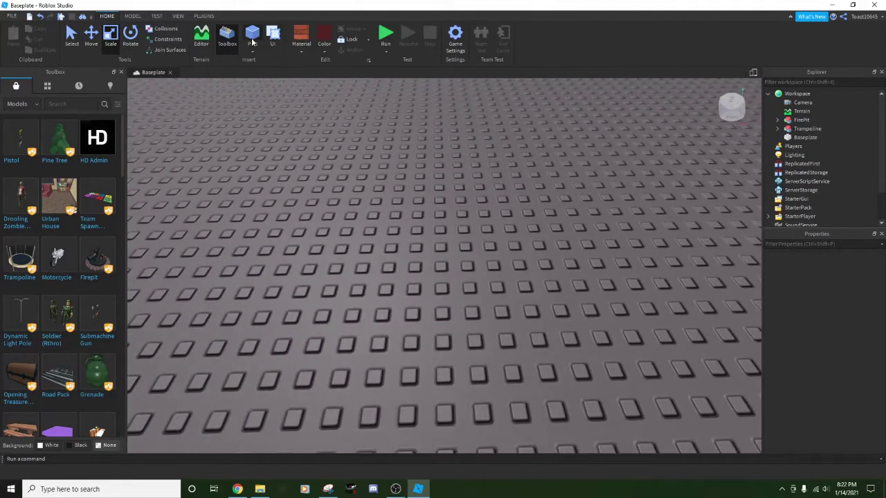
Search the Toolbox models for "portal glados", insert a GLaDOS model and view it from around
click(253, 43)
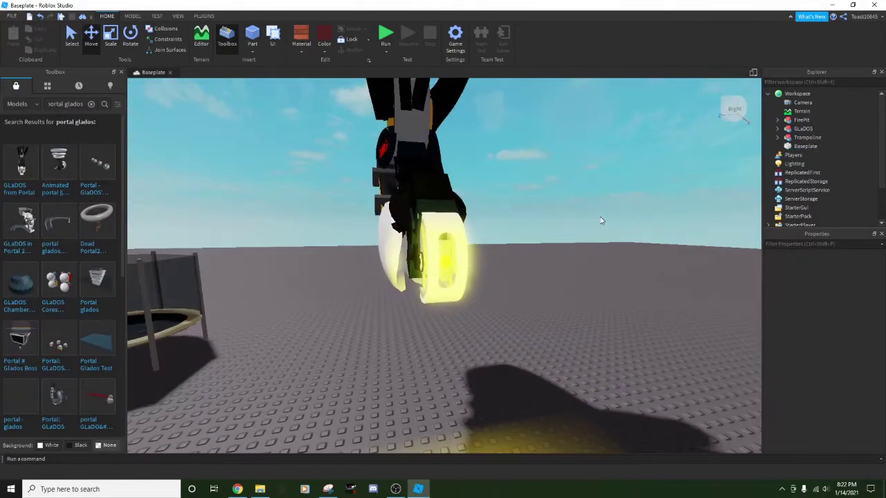
key(a)
right_drag(600, 216, 609, 194)
key(s)
Delete the GLaDOS, Firepit and Trampoline models from the baseplate
click(458, 232)
key(Delete)
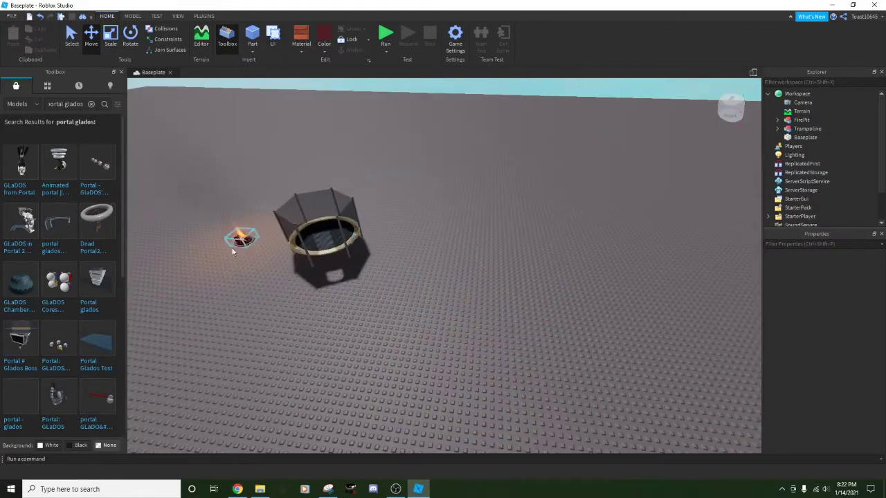
key(Delete)
key(Delete)
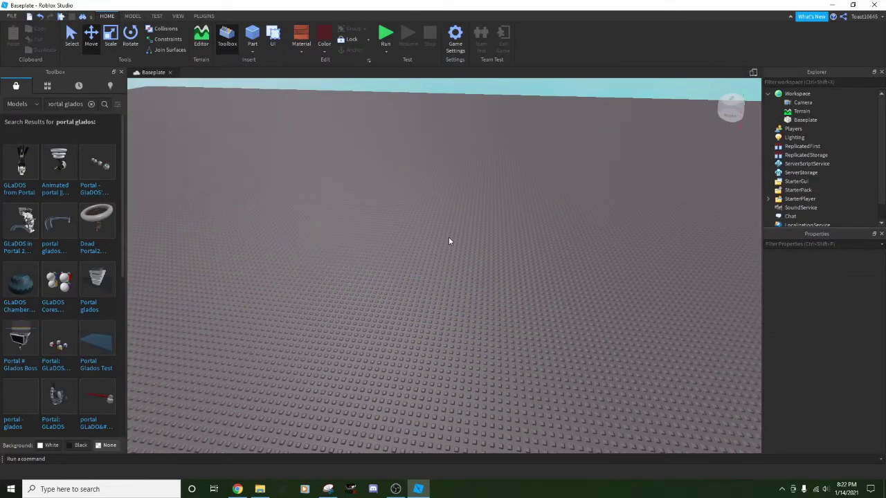
Clear the Toolbox search, check the available asset categories and keep Models selected
click(91, 105)
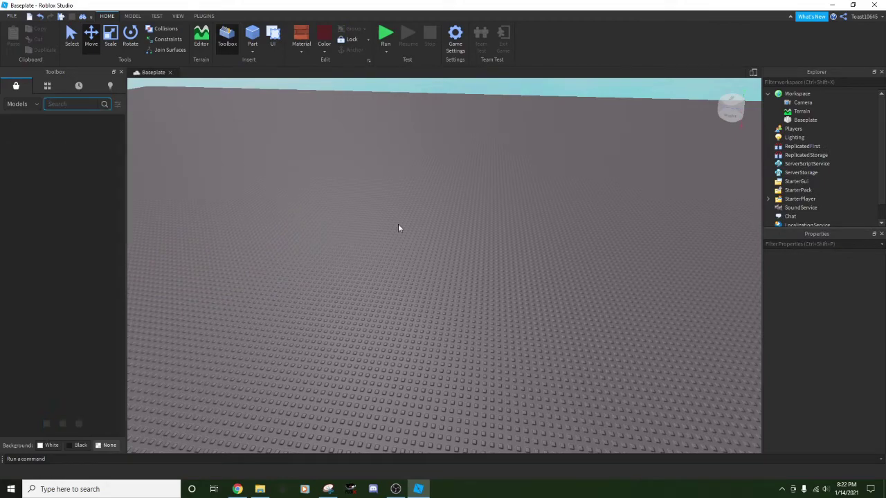
right_drag(428, 233, 427, 235)
scroll(421, 212, up, 8)
scroll(282, 196, down, 5)
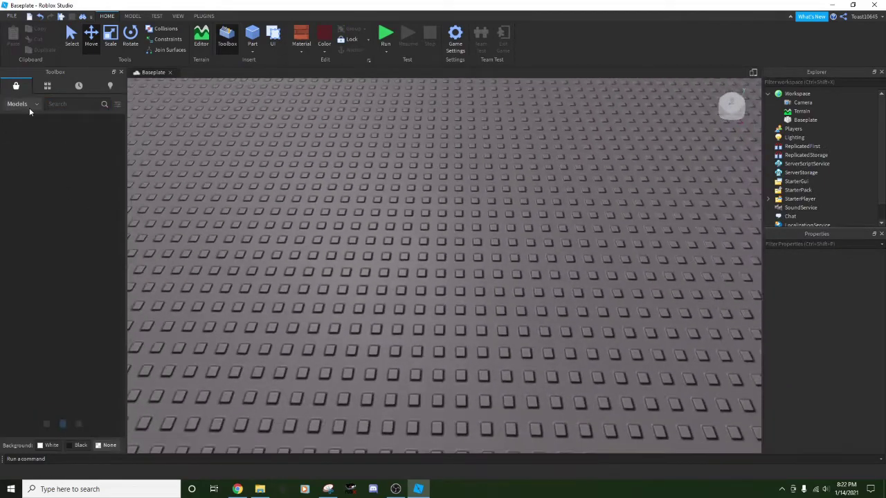
scroll(415, 177, up, 3)
scroll(148, 164, down, 2)
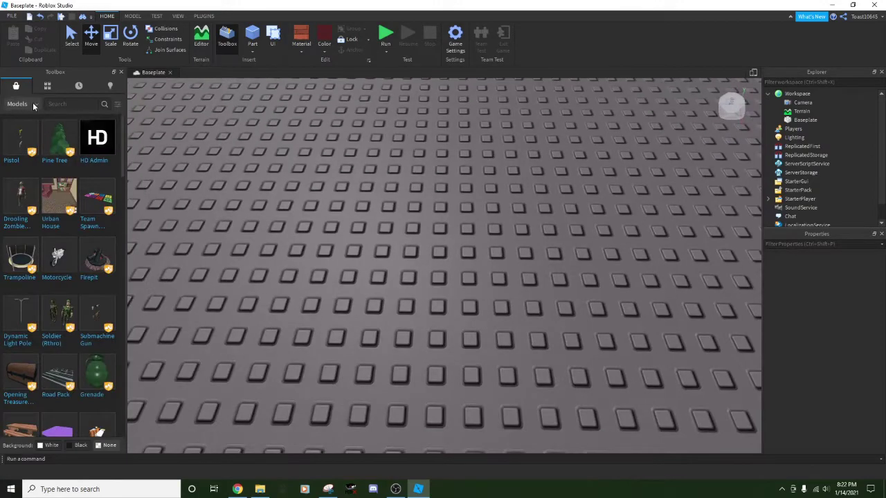
click(28, 103)
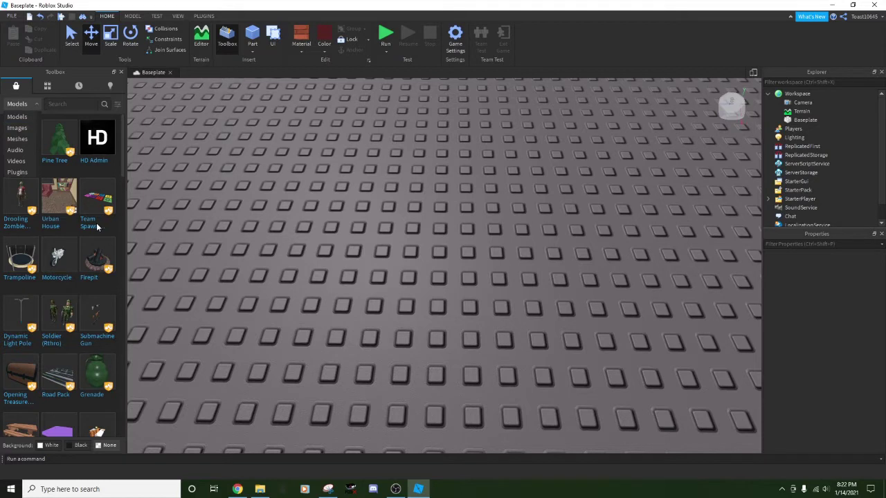
click(27, 117)
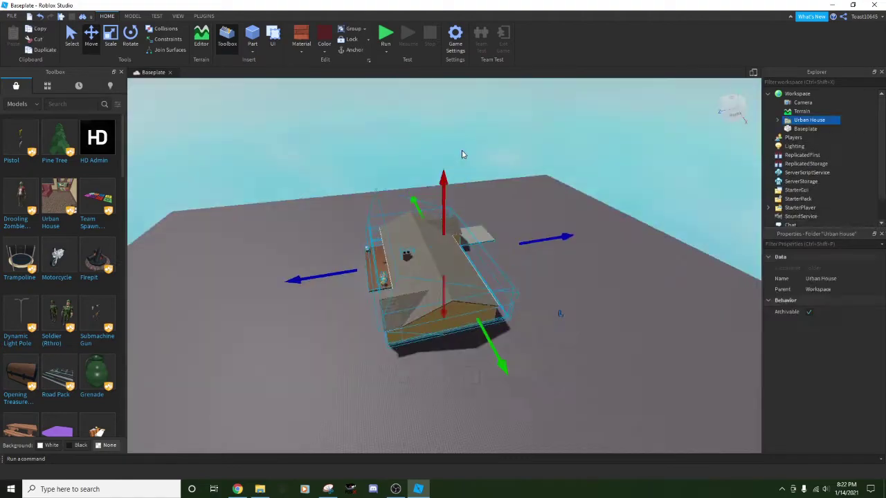
Delete the Urban House model from the baseplate and browse further down the Toolbox models
key(w)
right_drag(463, 150, 435, 148)
scroll(456, 151, down, 5)
key(w)
key(w)
key(Delete)
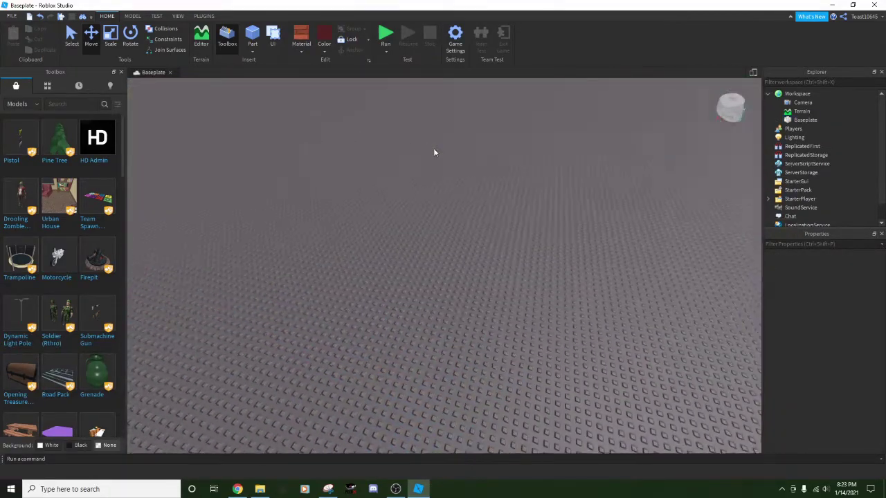
scroll(409, 173, up, 5)
scroll(85, 310, down, 4)
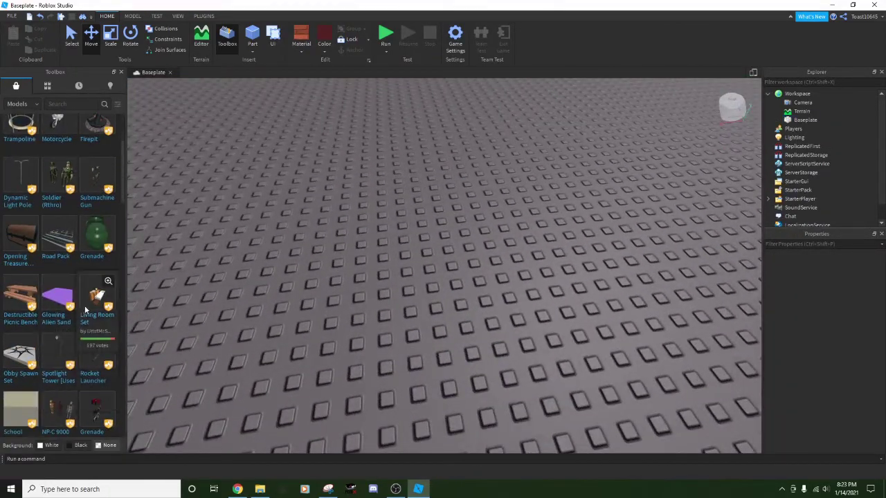
scroll(85, 309, down, 4)
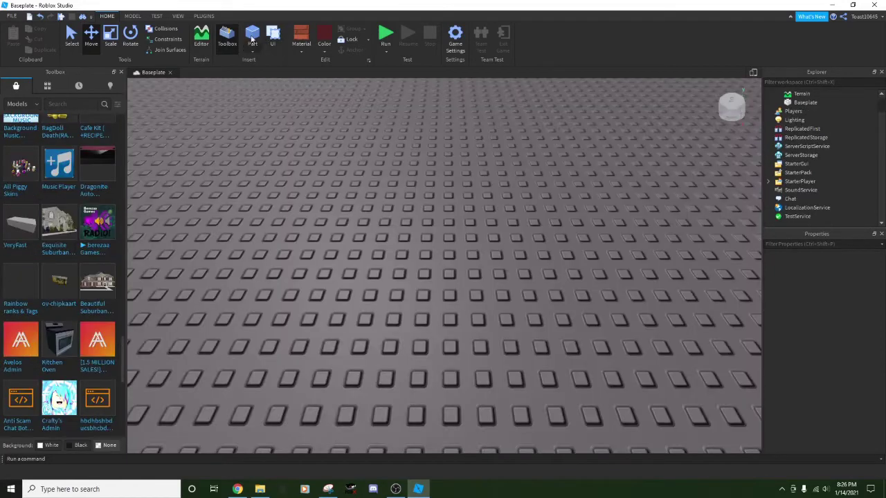
click(252, 36)
scroll(543, 248, up, 3)
scroll(555, 248, down, 2)
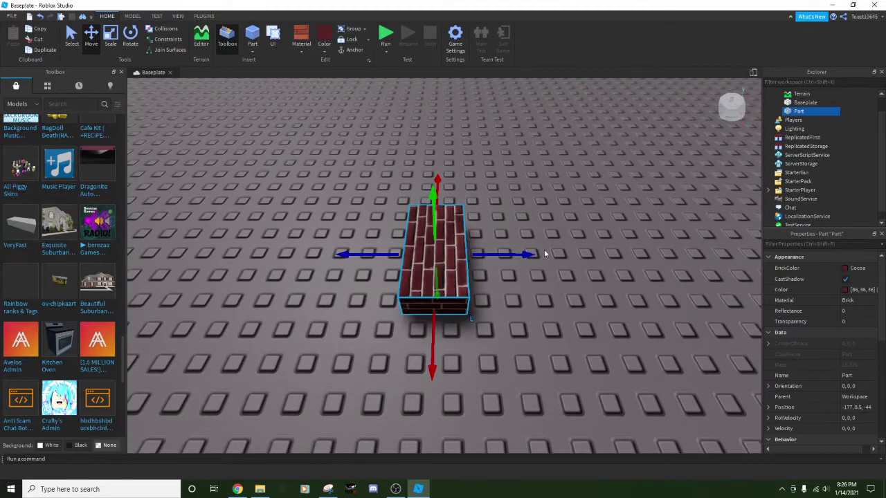
key(Delete)
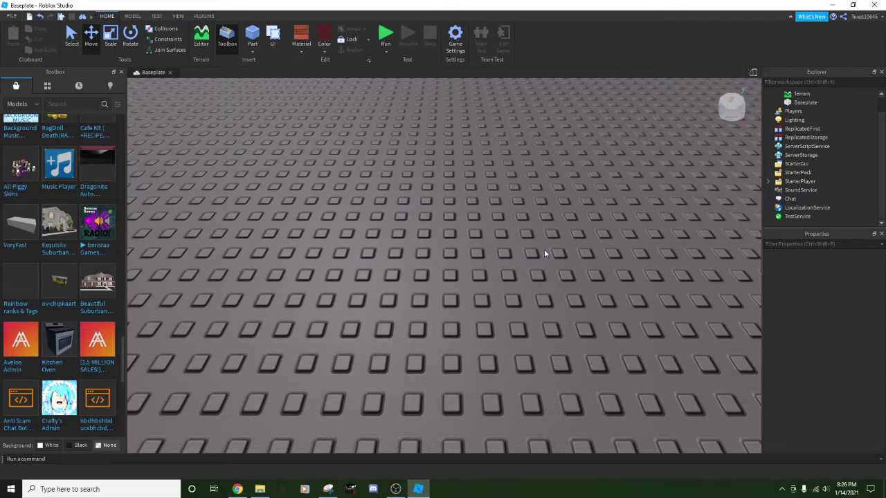
click(395, 488)
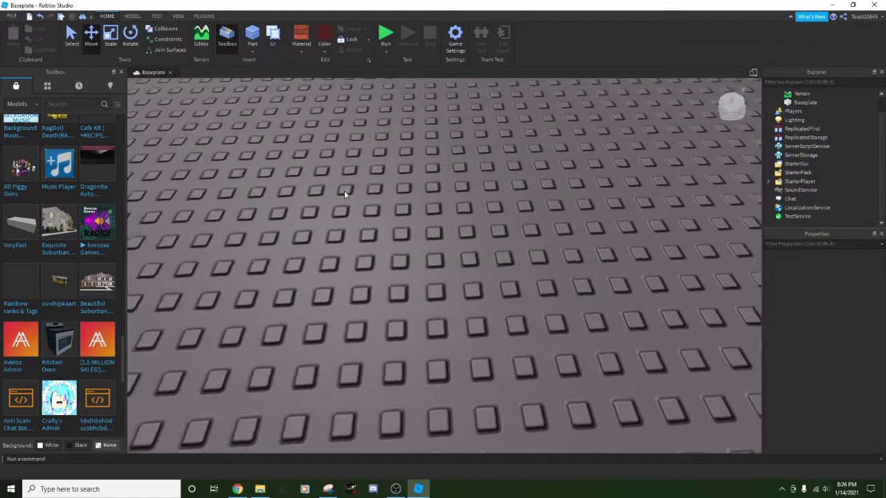
Insert a block part on the baseplate and set its material to Plastic
scroll(344, 190, down, 4)
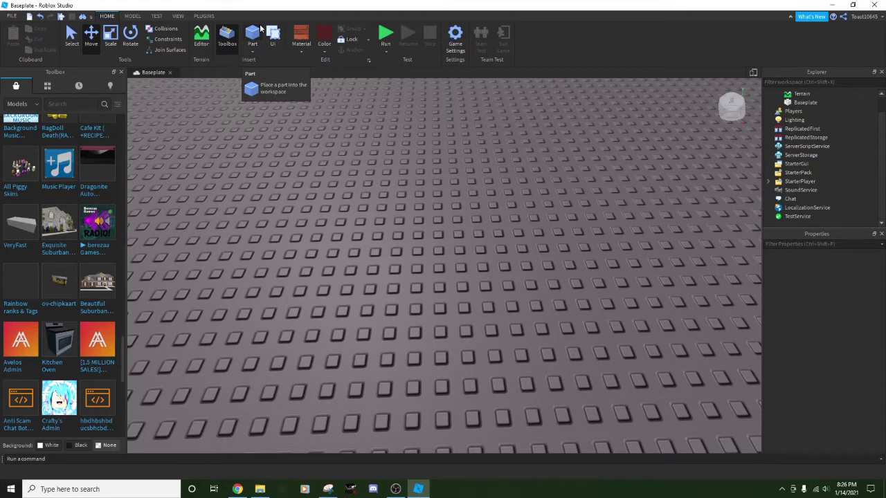
click(261, 29)
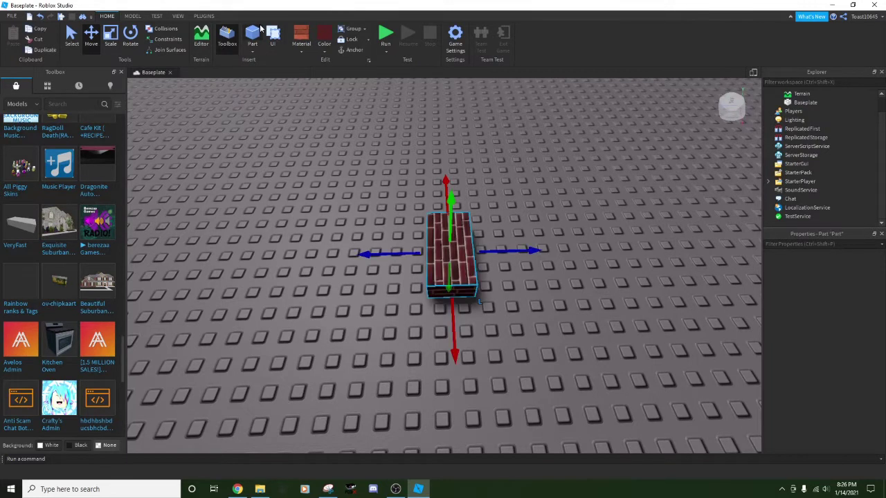
scroll(461, 277, up, 3)
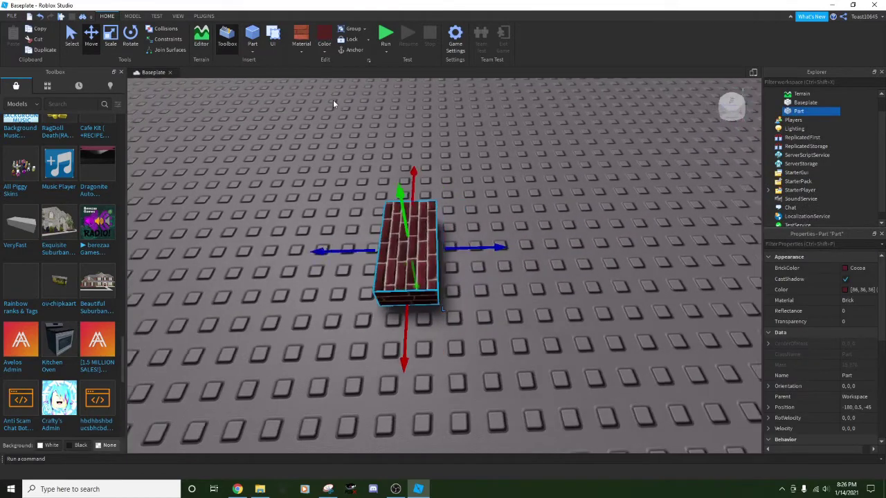
click(310, 47)
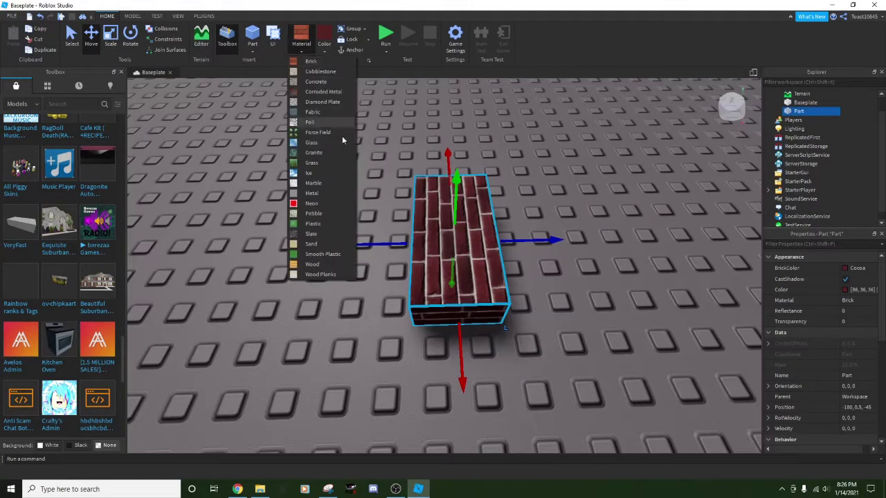
click(313, 223)
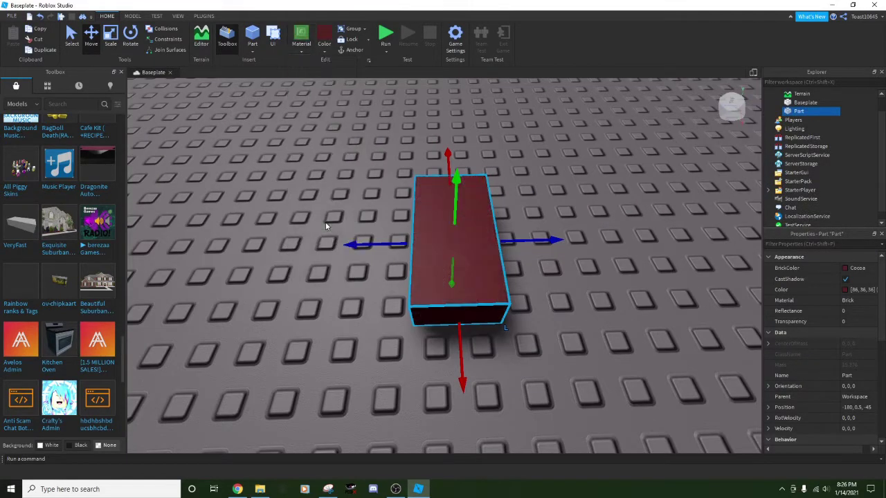
Set the plastic block's color to Brown
click(324, 52)
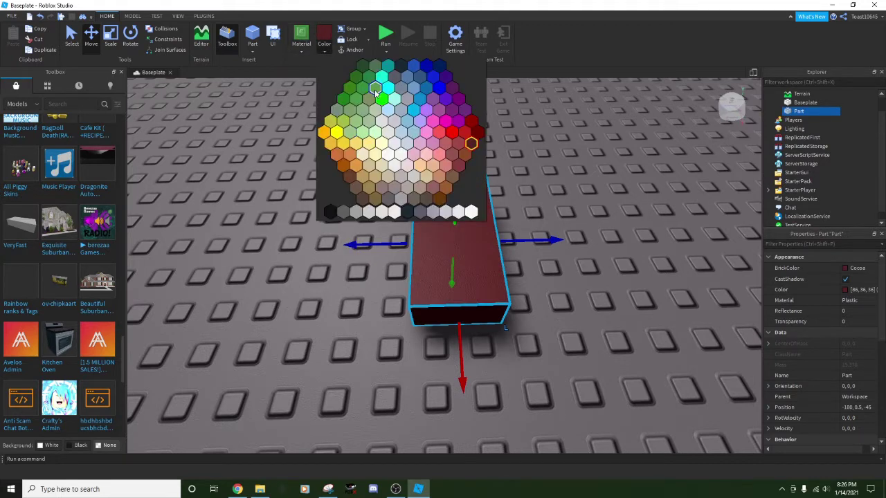
click(454, 175)
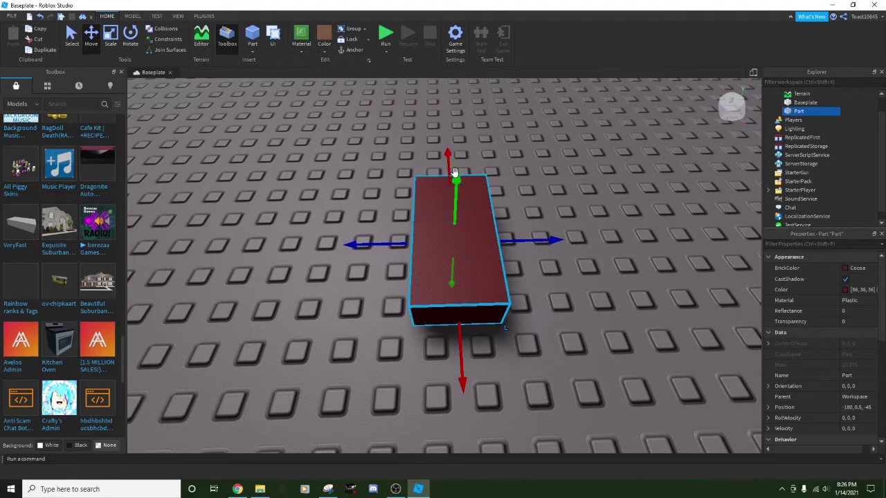
click(568, 216)
Duplicate the brown block and move the copy about 8 studs sideways, leaving a gap between the two
click(426, 249)
key(d)
key(d)
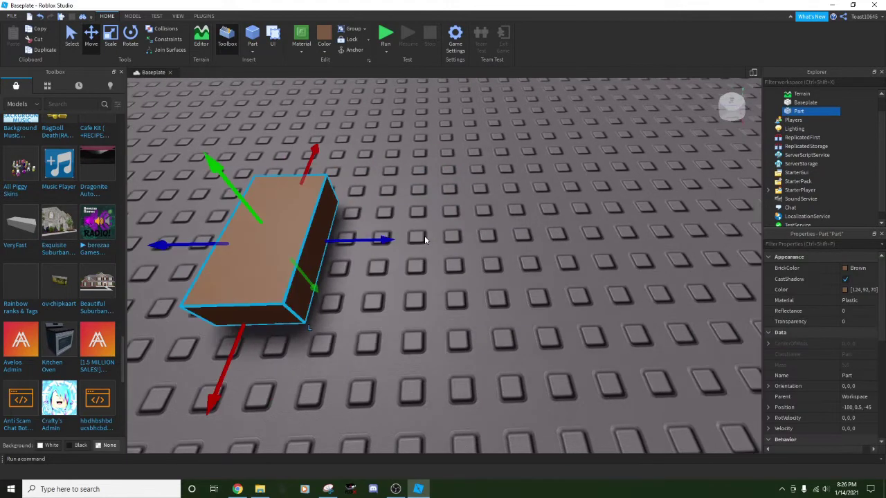
key(ctrl+d)
drag(399, 232, 608, 265)
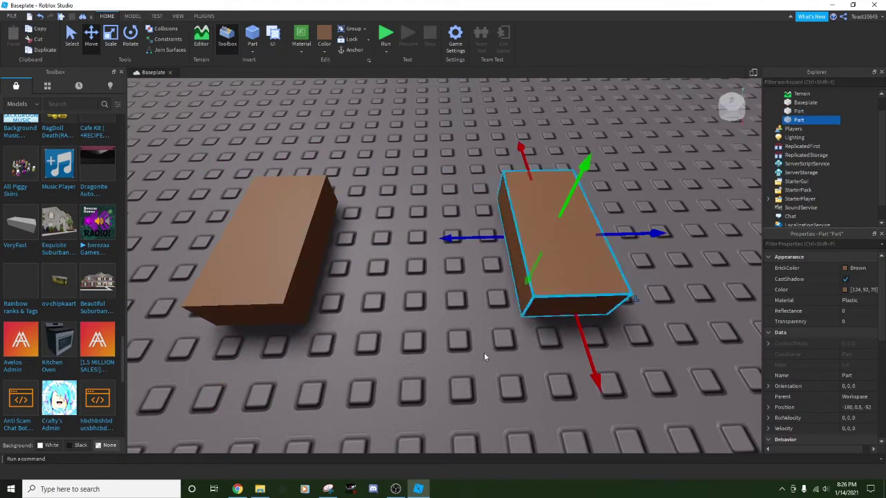
scroll(443, 246, down, 2)
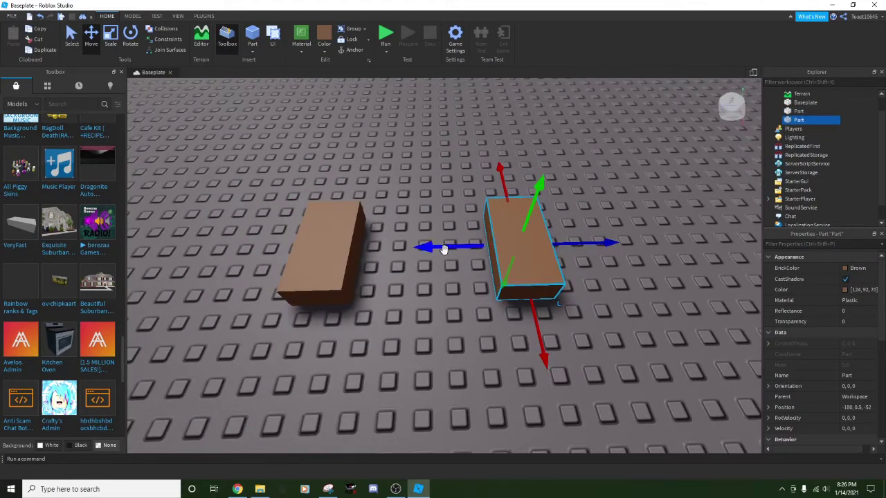
right_drag(421, 208, 402, 208)
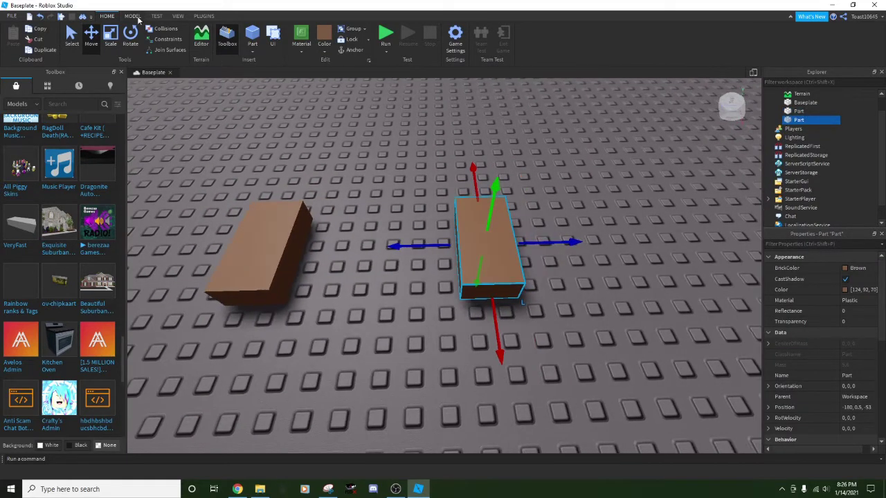
Rotate the duplicated brown block around its vertical axis using 15° rotation snapping
click(132, 16)
click(250, 123)
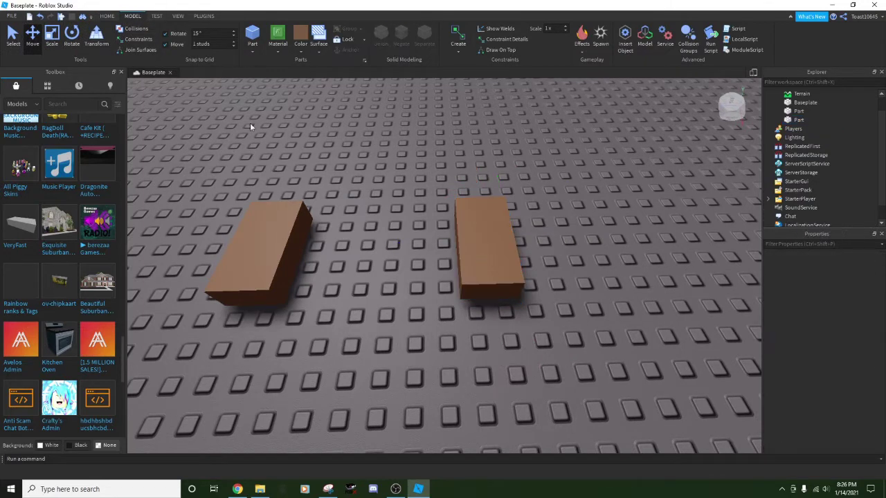
key(d)
key(a)
click(469, 270)
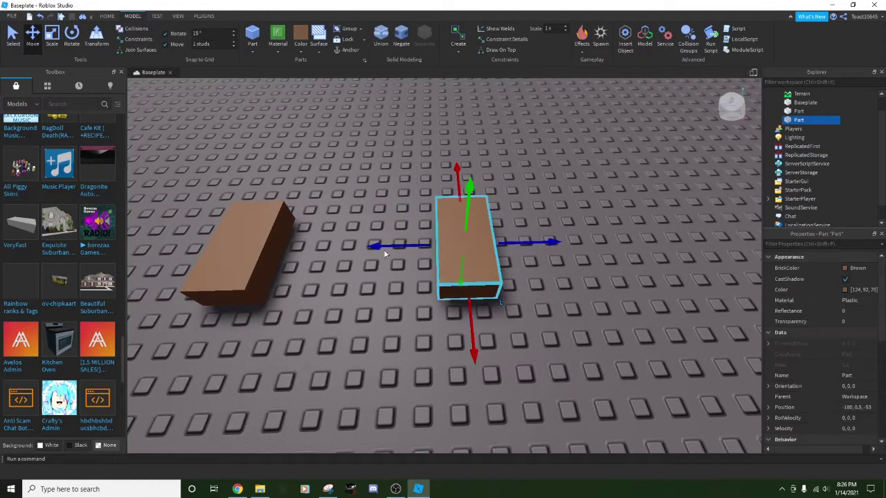
click(71, 36)
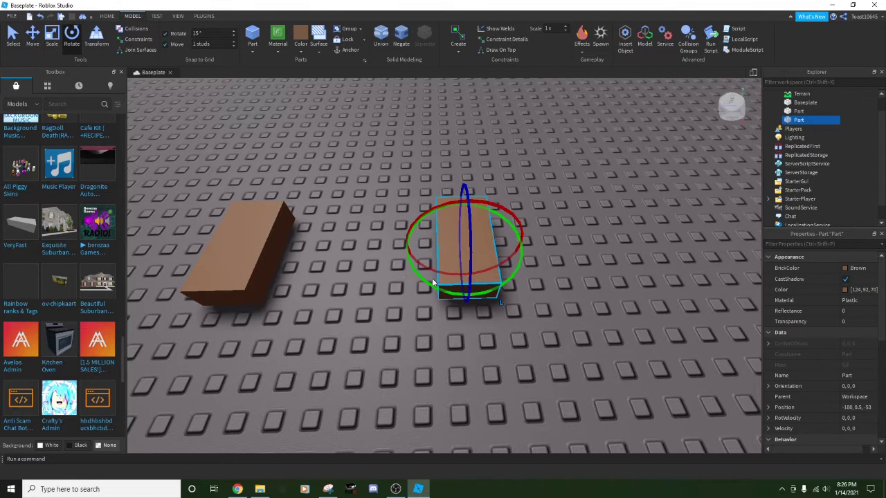
drag(425, 286, 425, 288)
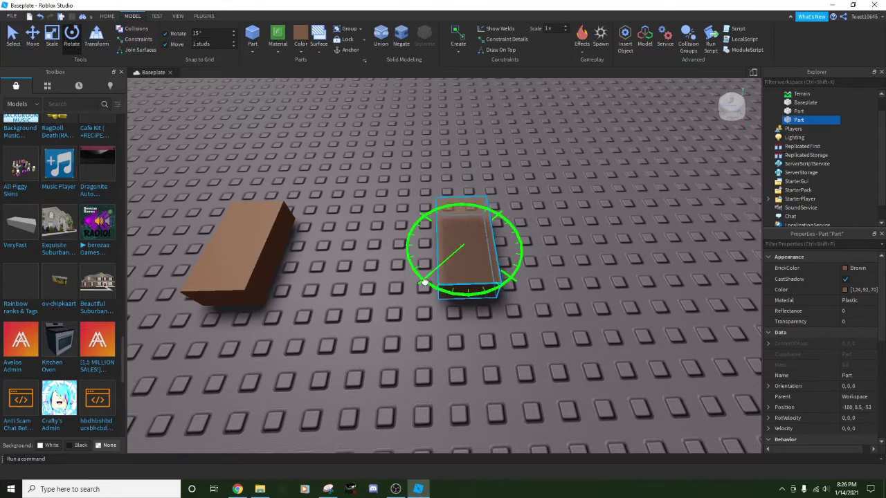
drag(424, 281, 427, 284)
drag(427, 284, 546, 202)
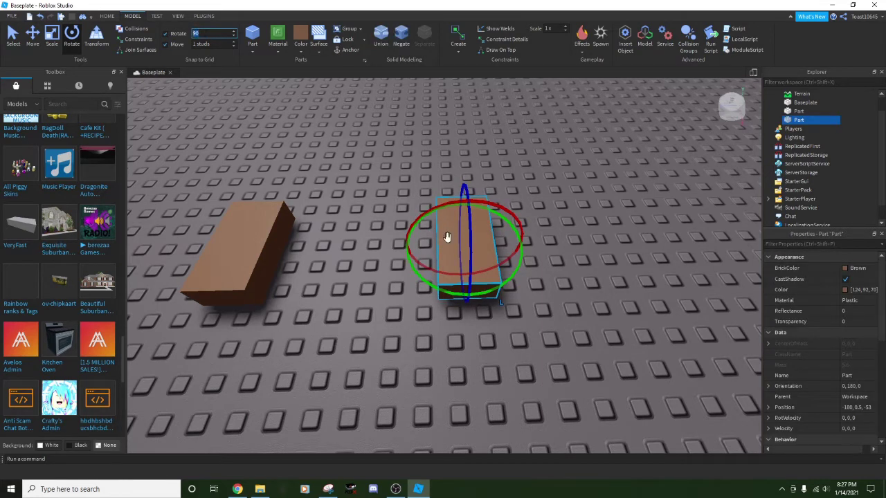
Rotate the duplicated brown block around its vertical axis in 90° increments and deselect it
drag(485, 294, 609, 263)
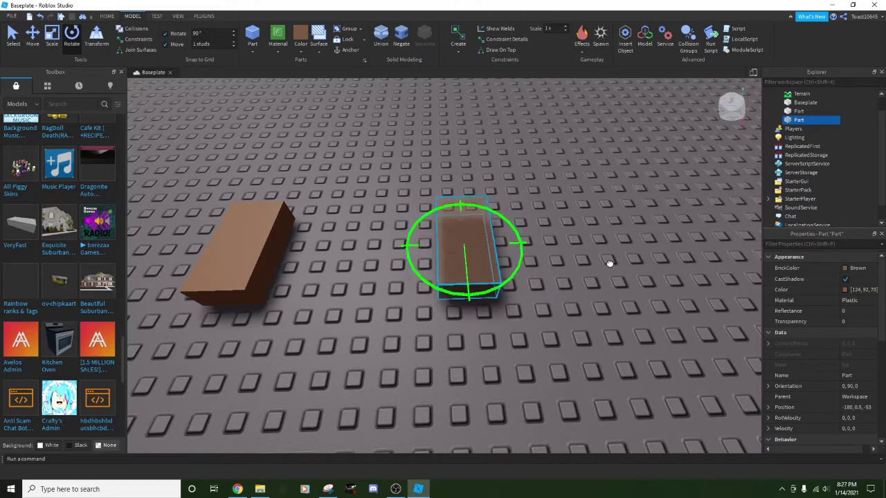
drag(660, 405, 620, 359)
click(557, 348)
key(s)
key(a)
key(w)
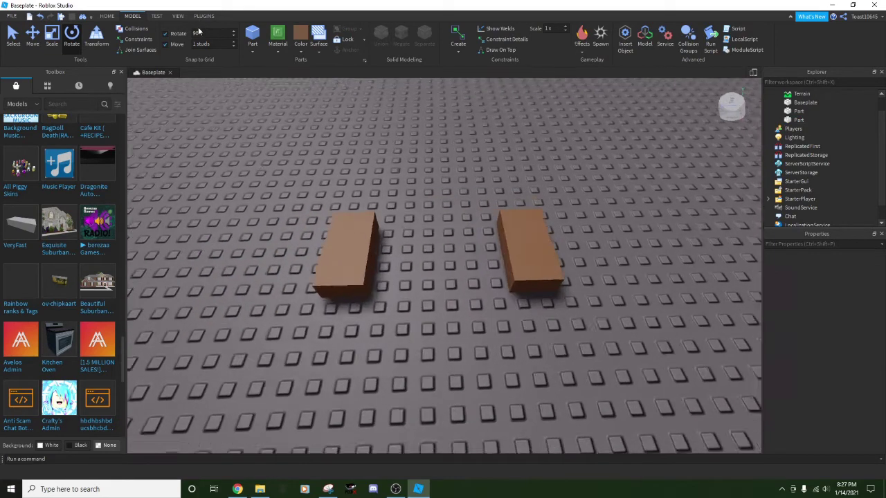
Set rotation snapping to 1° and rotate the duplicated block to about 41° around its vertical axis
double_click(205, 34)
text(1)
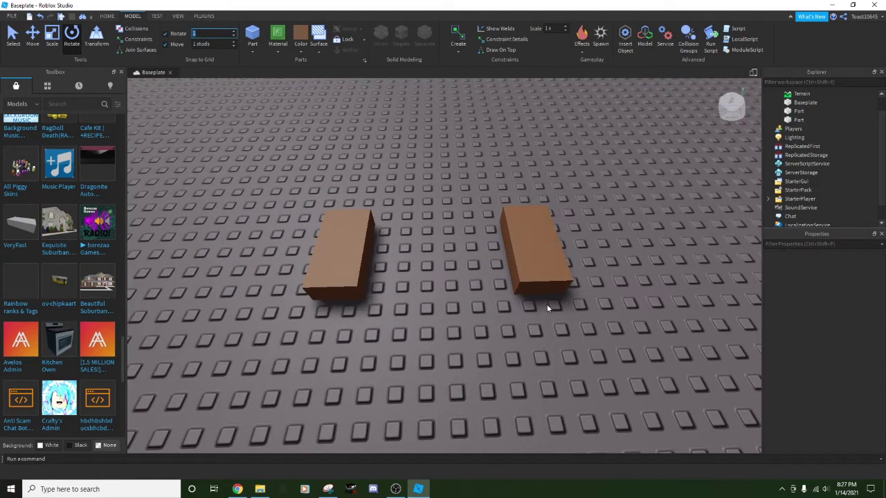
click(541, 281)
mouse_move(531, 301)
mouse_down()
mouse_move(506, 297)
mouse_move(571, 299)
mouse_move(599, 229)
mouse_move(467, 217)
mouse_move(448, 263)
mouse_move(530, 302)
mouse_move(548, 303)
mouse_move(489, 281)
mouse_move(659, 303)
mouse_move(552, 226)
mouse_move(526, 315)
mouse_up()
key(d)
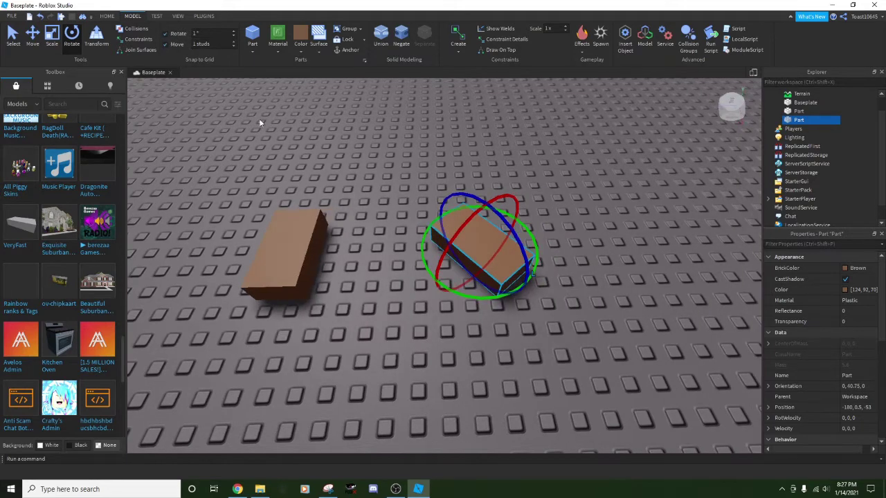
Turn off move snapping and slide the original, unrotated brown block freely a short distance across the baseplate
click(366, 225)
key(a)
click(387, 244)
key(a)
key(d)
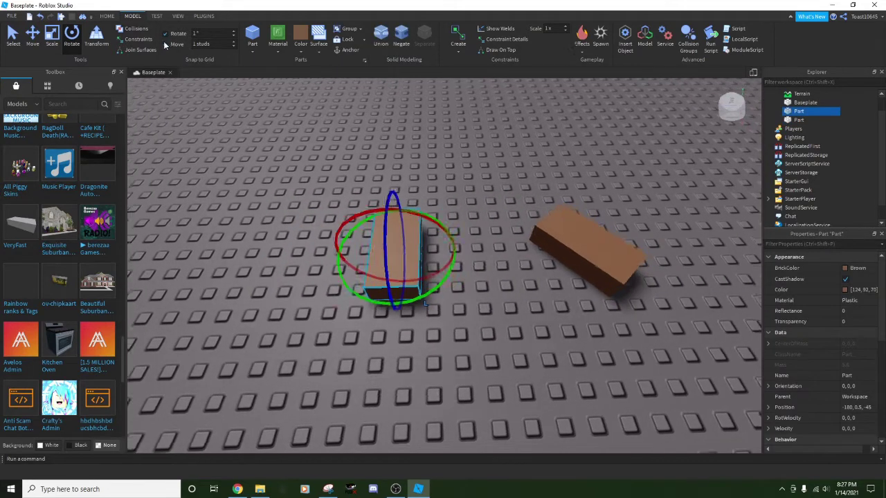
drag(391, 257, 425, 271)
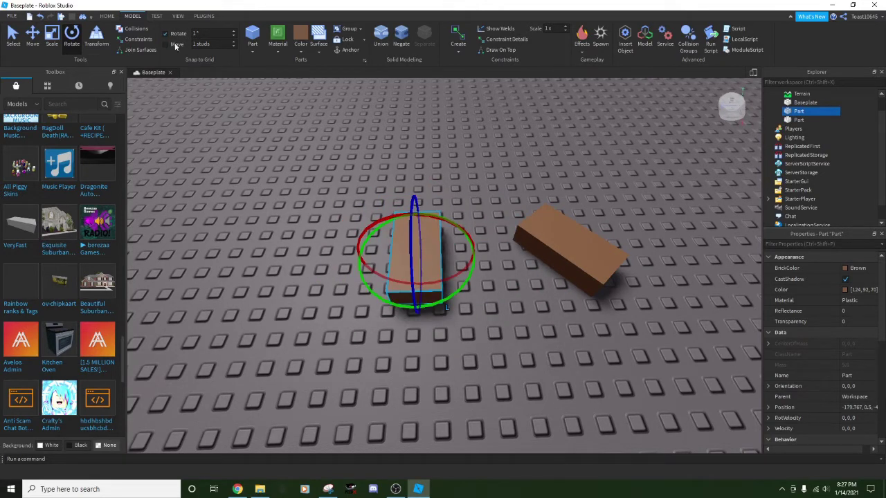
Tilt the original brown block by 5° and turn move snapping back on
click(481, 332)
click(409, 264)
drag(411, 266, 384, 265)
key(a)
right_drag(418, 289, 478, 289)
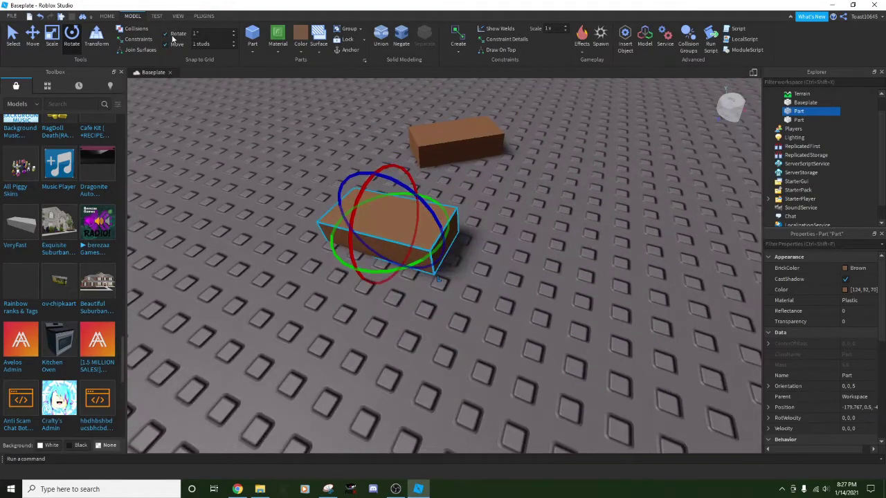
Turn off rotation snapping and relocate the original block on the baseplate to about -168, 0.5, -49
drag(425, 242, 489, 291)
right_drag(471, 269, 489, 291)
mouse_move(489, 291)
mouse_down()
mouse_move(481, 274)
mouse_move(457, 332)
mouse_move(464, 372)
mouse_move(521, 292)
mouse_move(549, 277)
mouse_move(476, 284)
mouse_up()
scroll(549, 277, up, 3)
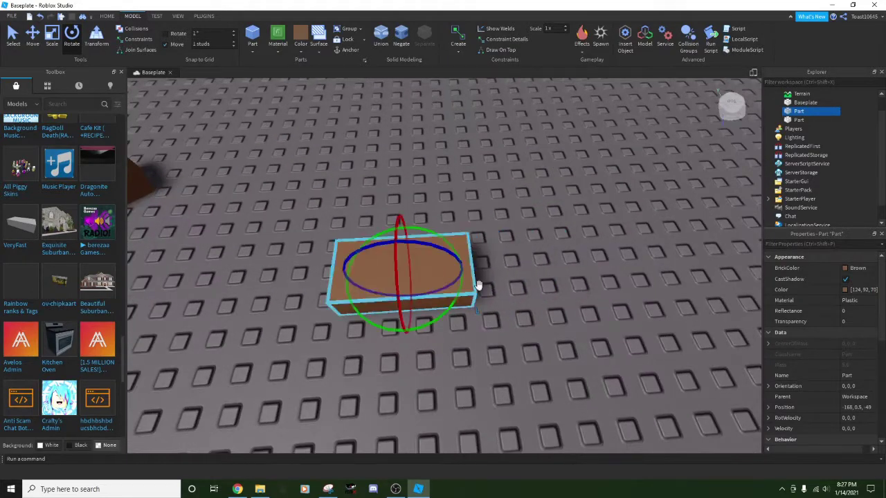
Change the Baseplate's TopSurface property to Smooth
click(537, 338)
right_drag(537, 337, 579, 373)
scroll(480, 304, up, 3)
right_drag(481, 305, 480, 304)
scroll(480, 304, down, 4)
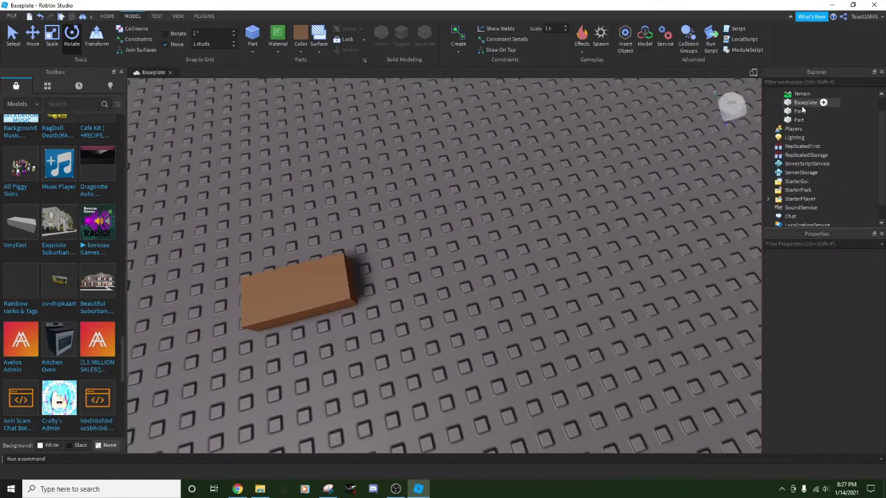
click(804, 103)
scroll(817, 388, down, 5)
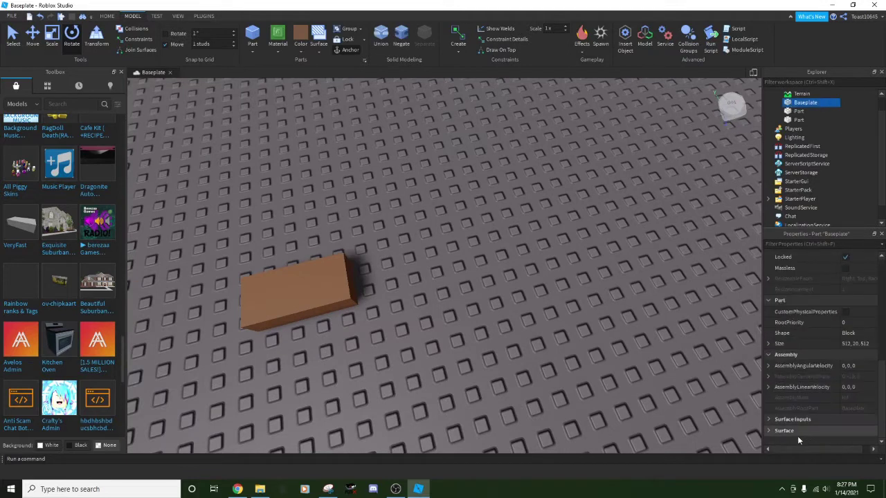
click(768, 430)
scroll(820, 348, down, 2)
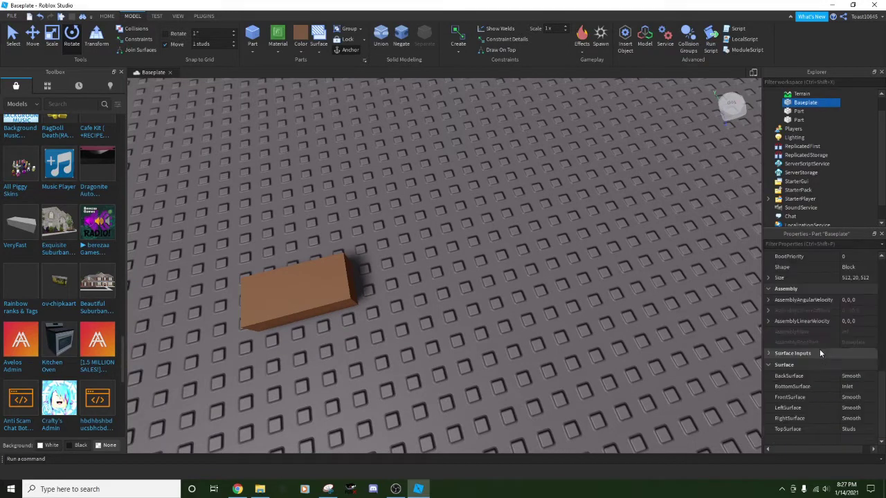
click(850, 430)
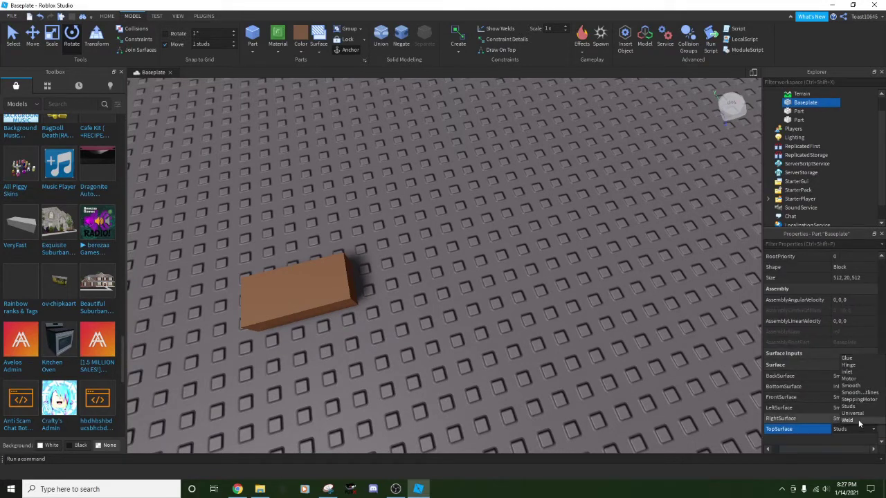
click(864, 388)
Shift the original brown block across the smooth baseplate to about -164, 0.5, -48 and show its rotation handles
click(533, 347)
right_drag(532, 347, 533, 349)
drag(388, 238, 470, 297)
key(ctrl+4)
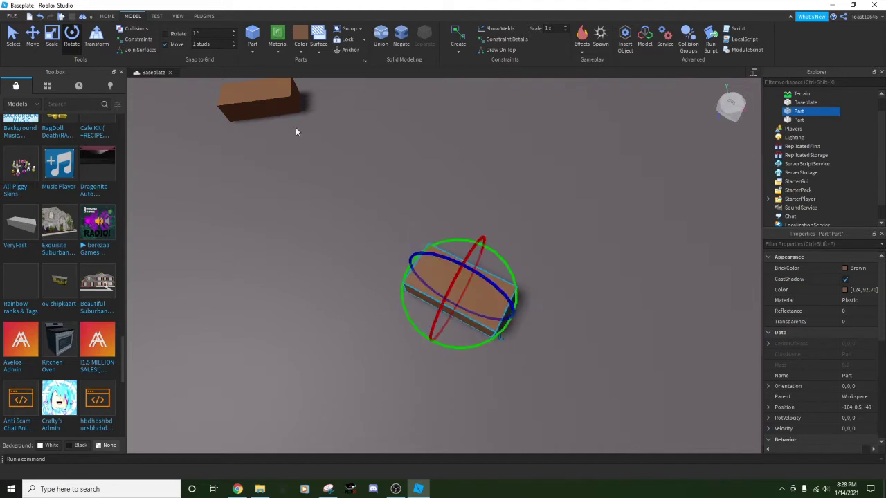
Set the move snapping increment to 5 studs and deselect the block
click(197, 44)
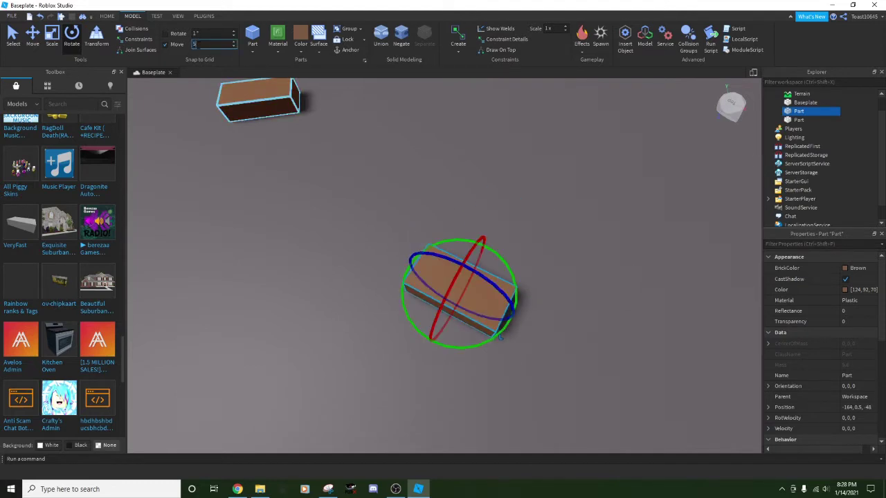
text(5)
click(563, 126)
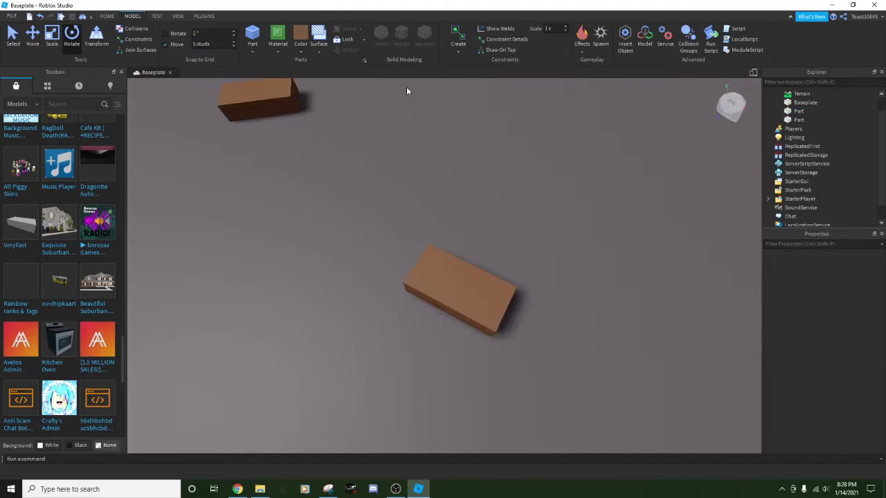
right_drag(406, 87, 413, 149)
scroll(402, 198, down, 4)
right_drag(403, 198, 403, 285)
scroll(403, 285, up, 4)
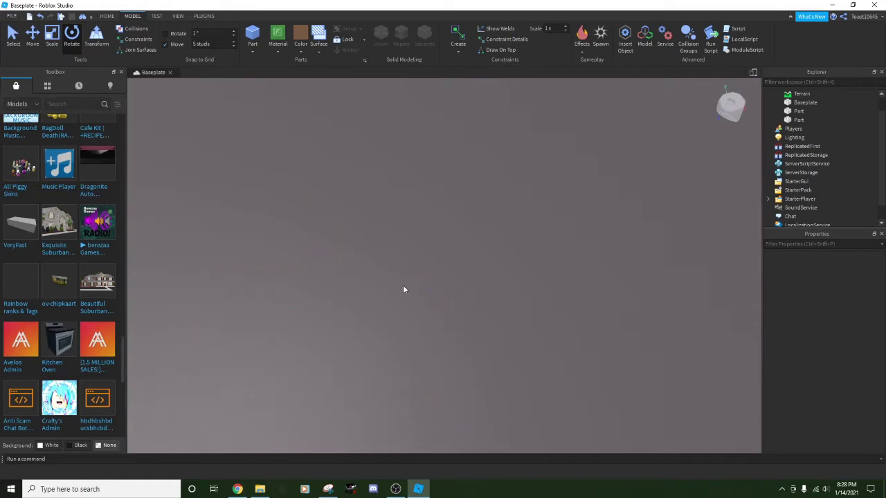
scroll(403, 285, down, 4)
scroll(403, 285, up, 3)
scroll(449, 276, down, 4)
click(450, 278)
scroll(451, 279, up, 4)
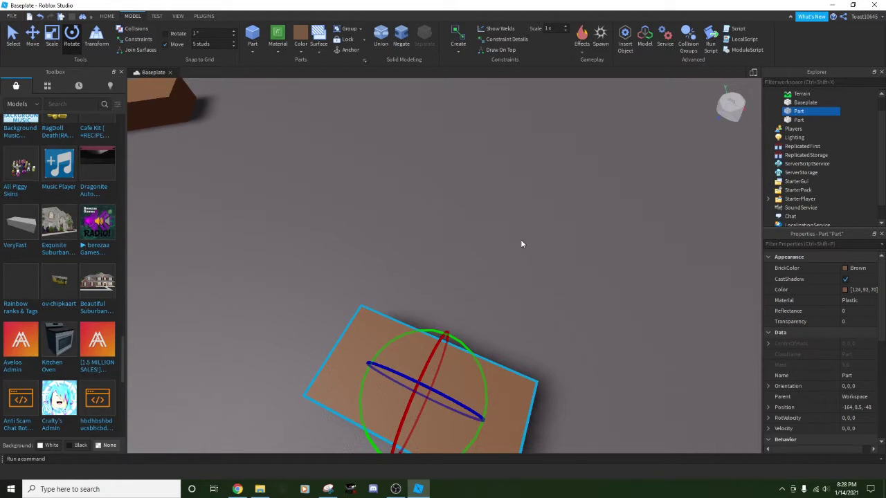
right_drag(524, 277, 526, 276)
scroll(526, 277, down, 3)
scroll(526, 276, up, 3)
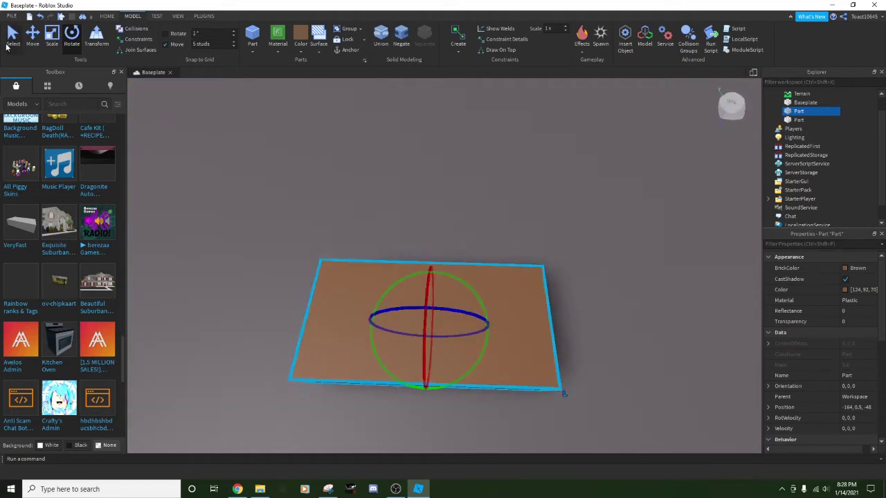
Use the Move tool to shift the original brown block sideways across the baseplate in 5-stud increments
key(ctrl+2)
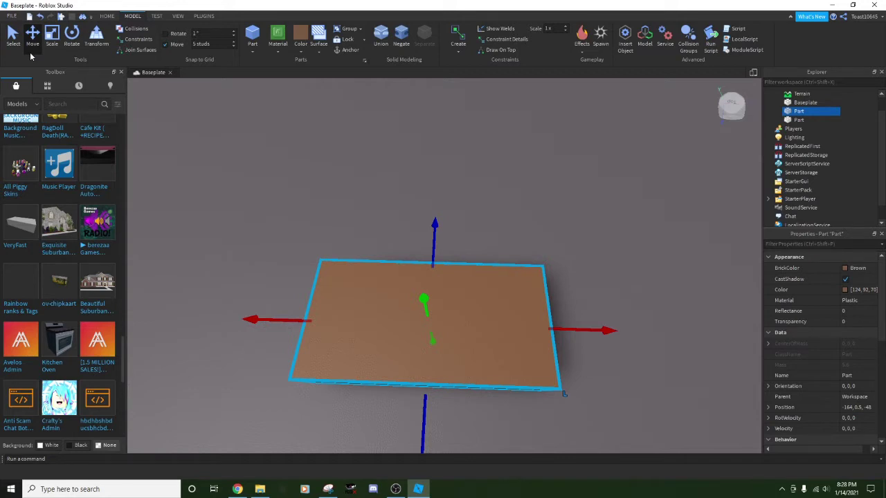
click(295, 212)
scroll(294, 211, down, 3)
scroll(296, 213, up, 2)
click(460, 296)
scroll(460, 293, down, 3)
drag(439, 244, 502, 168)
right_drag(522, 134, 503, 168)
drag(502, 169, 478, 239)
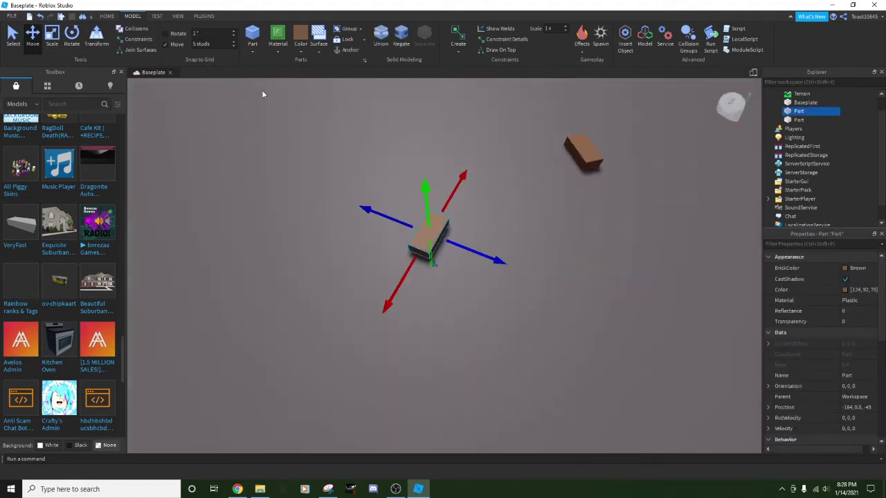
Delete both brown blocks from the baseplate
right_drag(419, 215, 443, 214)
drag(452, 298, 511, 298)
key(Delete)
click(527, 171)
key(Delete)
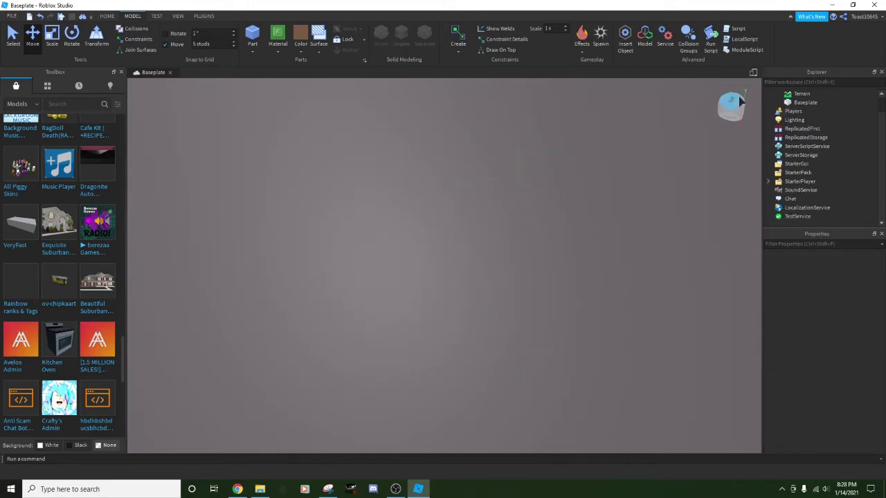
Set the Baseplate's TopSurface property back to Studs
click(805, 102)
scroll(846, 316, down, 5)
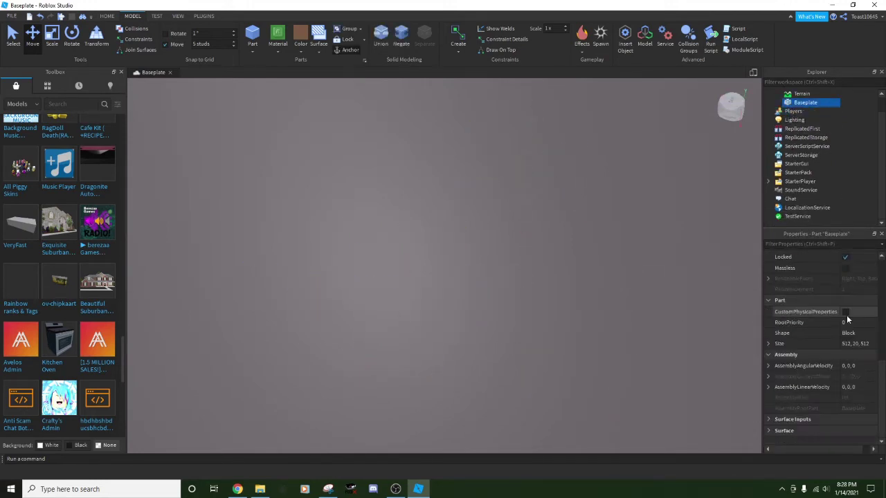
scroll(851, 422, down, 3)
click(851, 429)
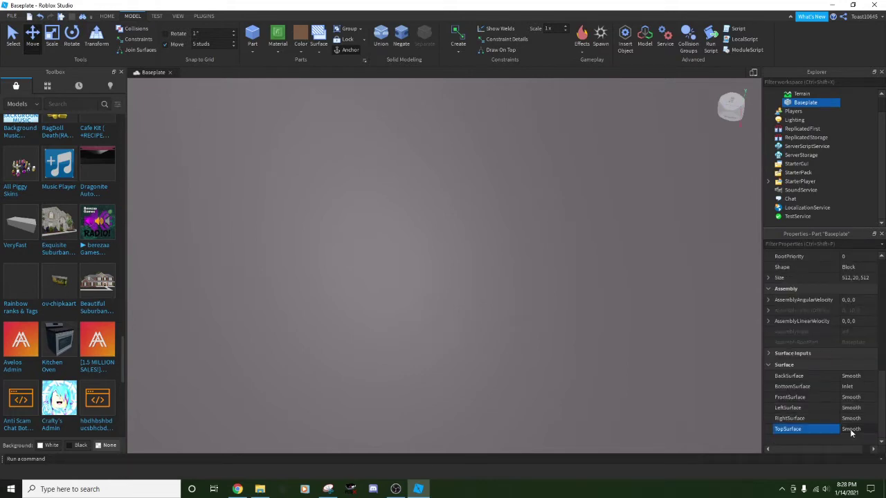
click(852, 430)
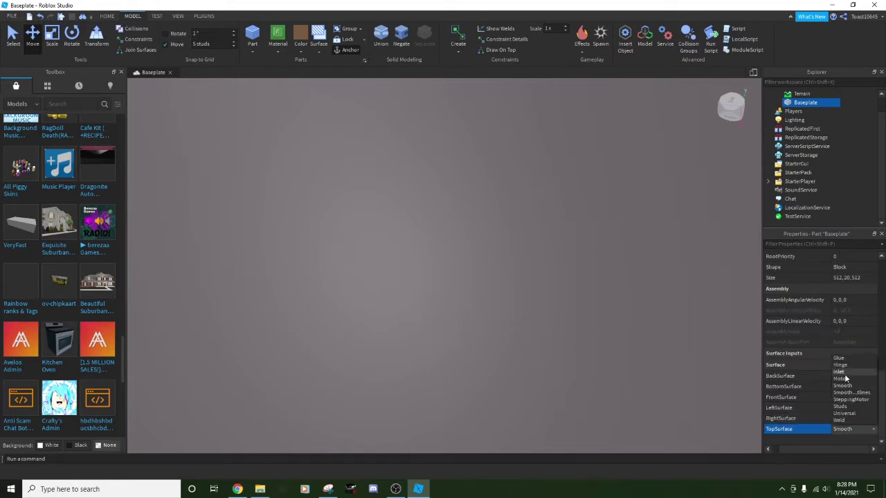
click(848, 407)
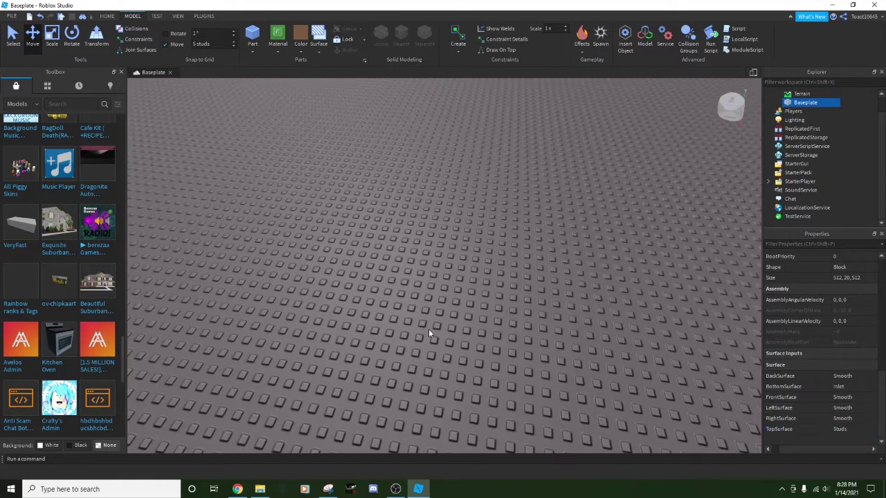
Insert a new block part on the studded baseplate and deselect it
click(428, 329)
scroll(485, 277, up, 10)
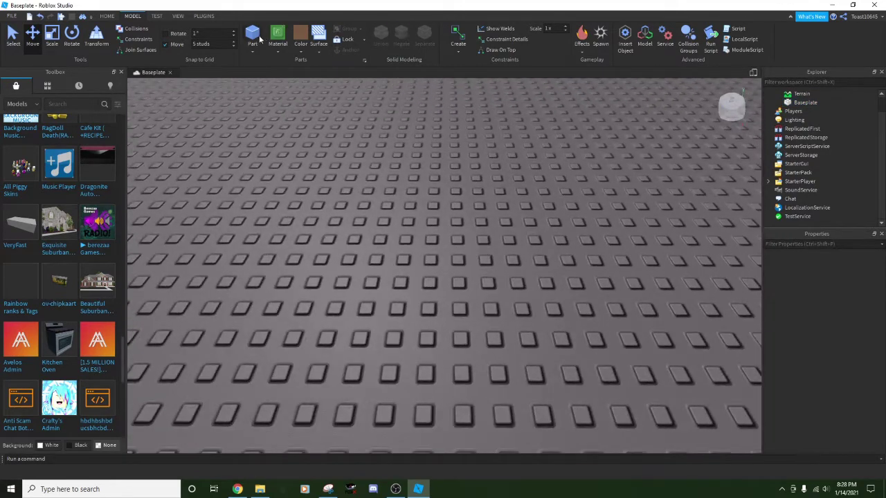
click(258, 32)
click(537, 309)
key(d)
key(s)
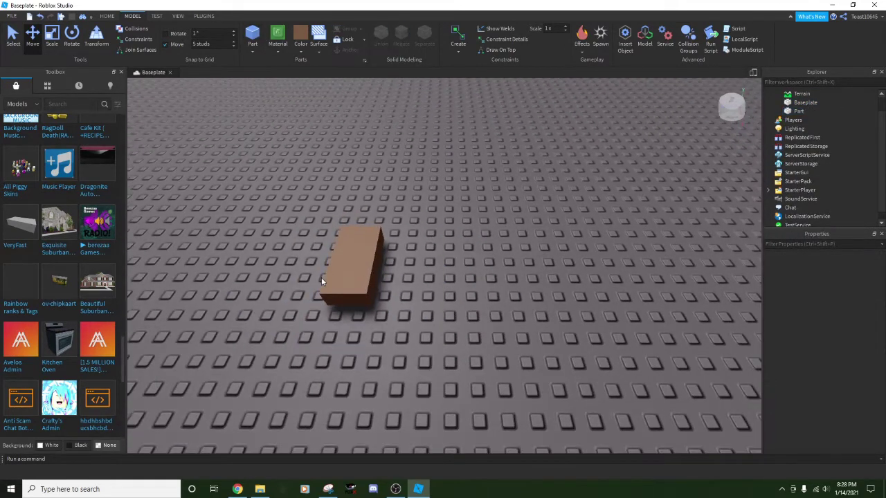
Select the new block, activate the Scale tool and set the move snapping increment to 1 stud
click(332, 271)
key(a)
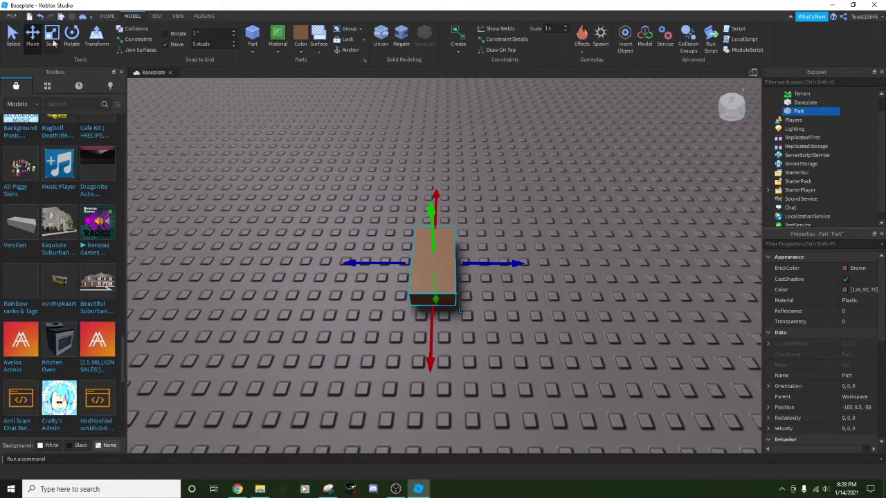
click(52, 39)
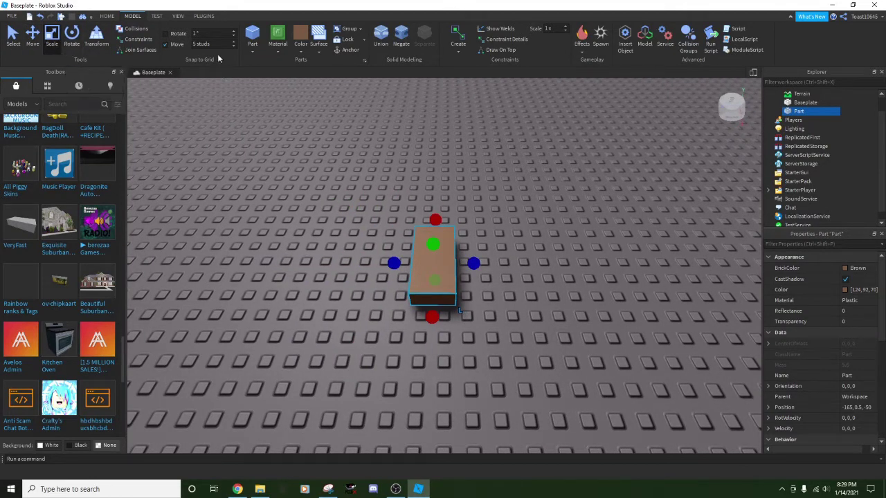
click(254, 311)
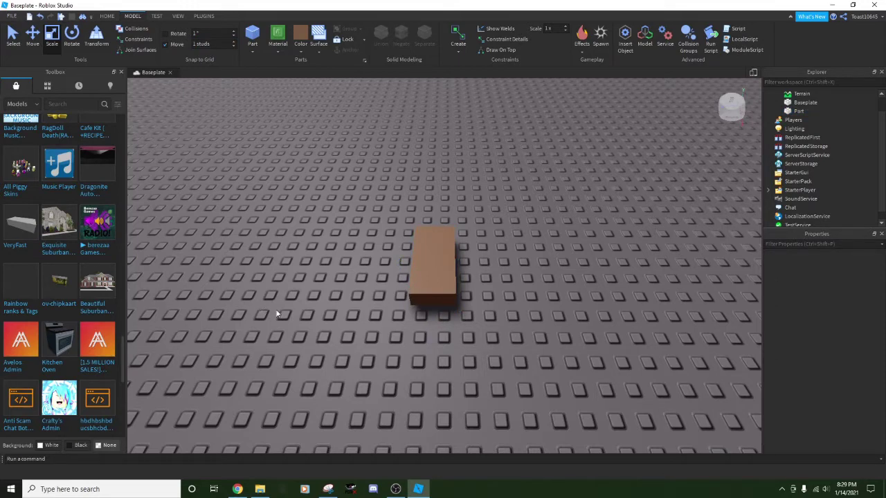
Show the My Models collection in the Toolbox and insert the basketball rack model onto the baseplate
right_drag(254, 312, 304, 313)
click(48, 86)
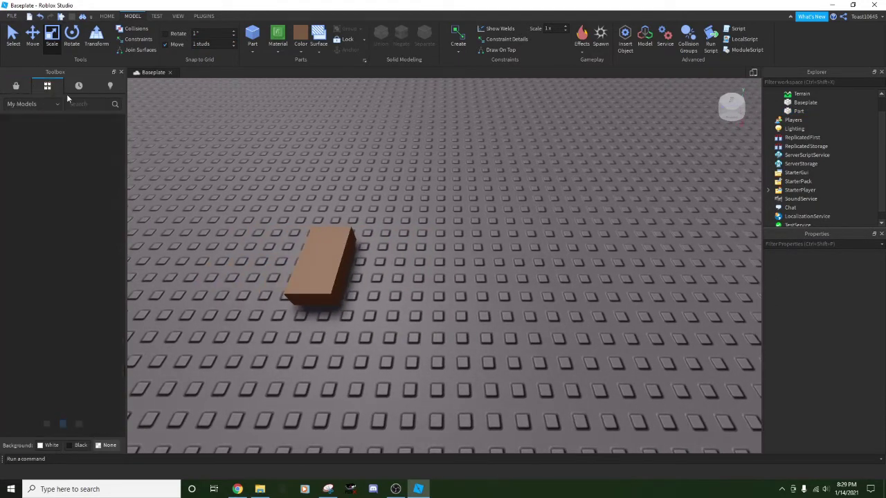
right_drag(260, 148, 259, 155)
key(d)
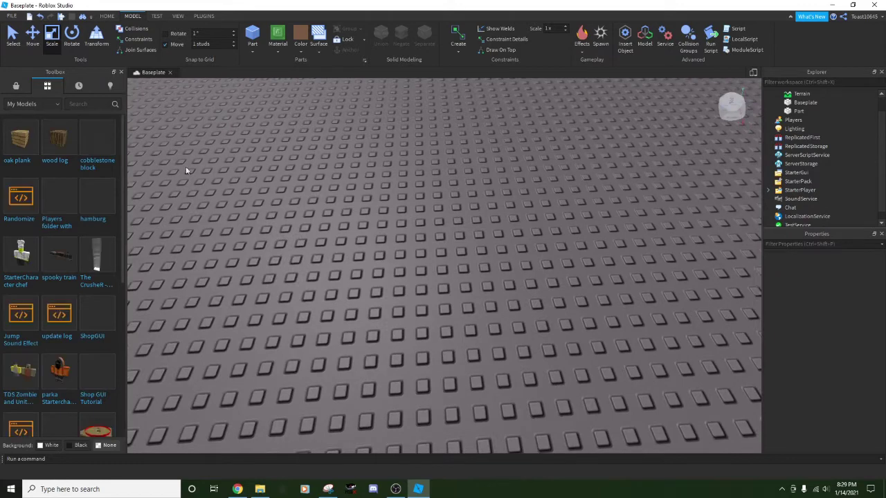
scroll(84, 346, down, 6)
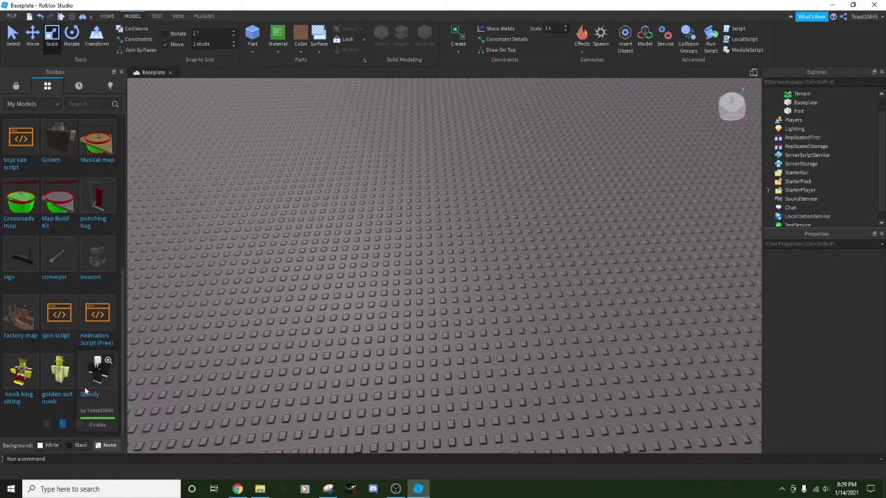
scroll(84, 386, down, 3)
scroll(85, 386, down, 6)
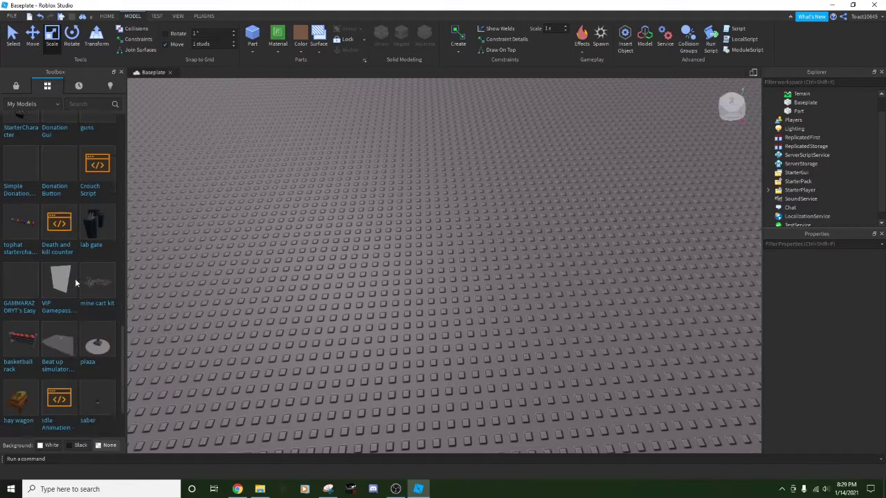
click(95, 368)
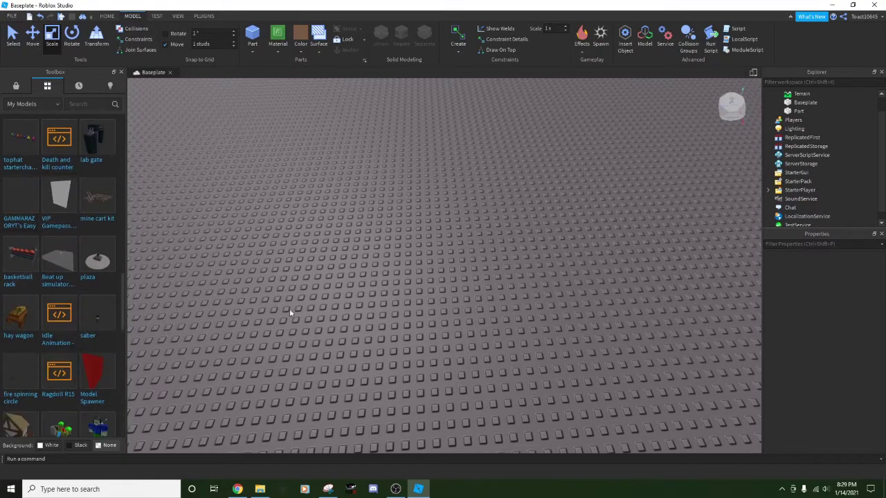
right_drag(585, 317, 584, 312)
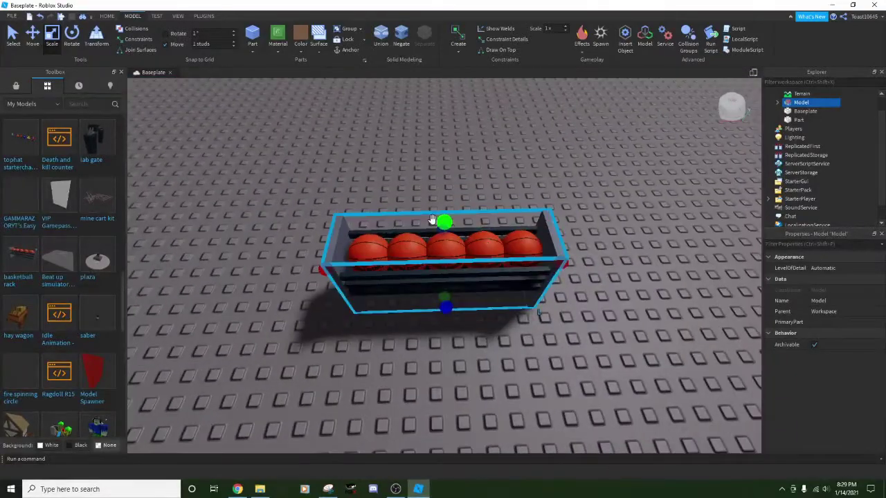
Deselect the basketball rack and examine it up close from several sides
click(617, 196)
right_drag(616, 196, 596, 202)
scroll(617, 196, up, 5)
scroll(616, 198, down, 5)
scroll(593, 198, up, 3)
right_drag(351, 242, 234, 240)
key(a)
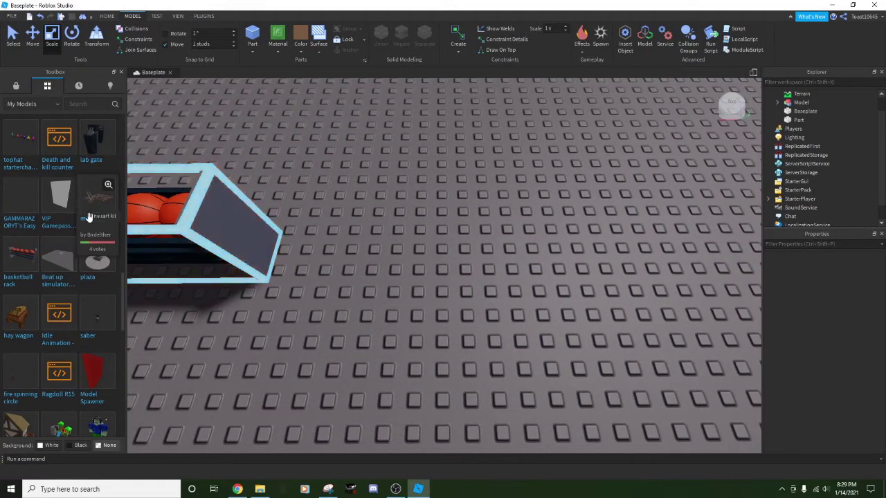
Delete the basketball rack from the baseplate
scroll(117, 208, down, 2)
scroll(116, 207, down, 5)
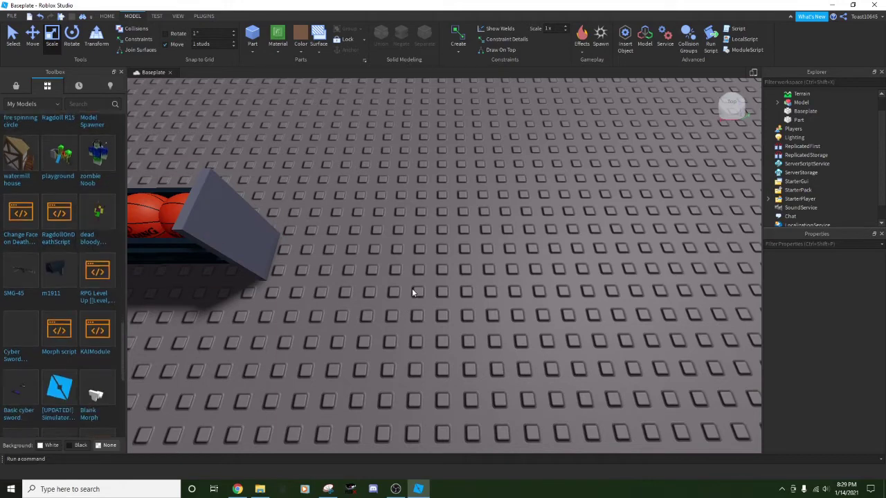
scroll(419, 249, down, 3)
key(a)
click(351, 243)
key(Delete)
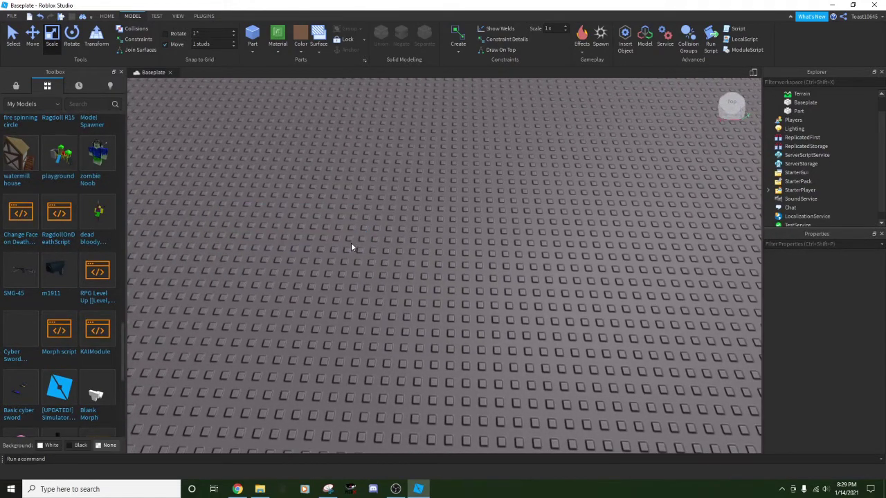
Insert the watermill house from My Models, deselect it and bring its water wheel side into view
click(8, 166)
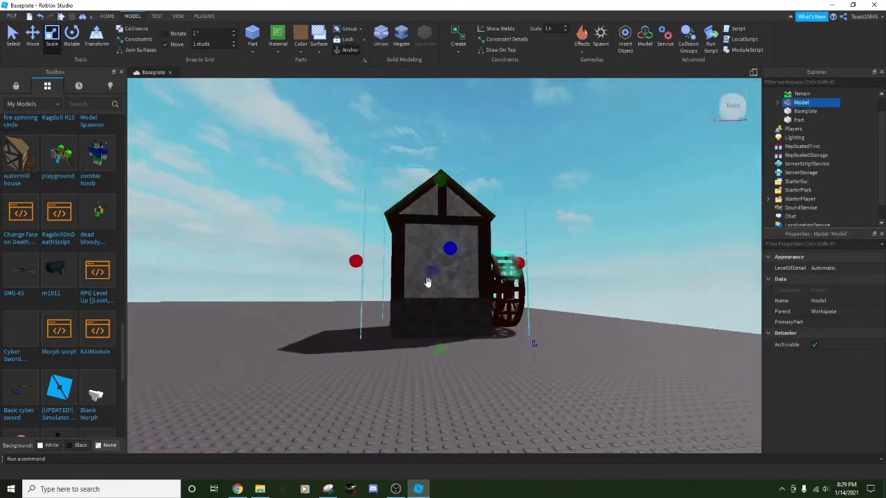
key(w)
right_drag(427, 283, 510, 307)
key(w)
key(a)
click(464, 330)
key(w)
right_drag(464, 331, 463, 329)
key(a)
key(s)
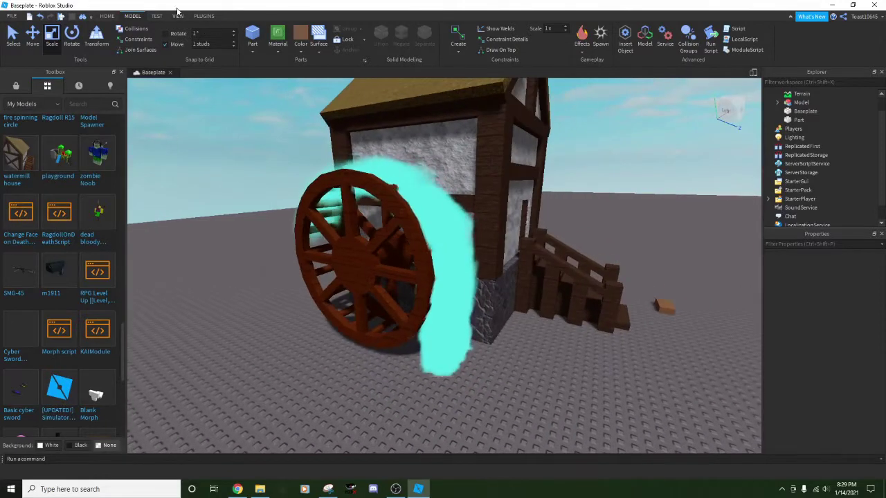
Run the simulation and examine the motion of the watermill house's wheel and water stream
click(155, 18)
click(13, 35)
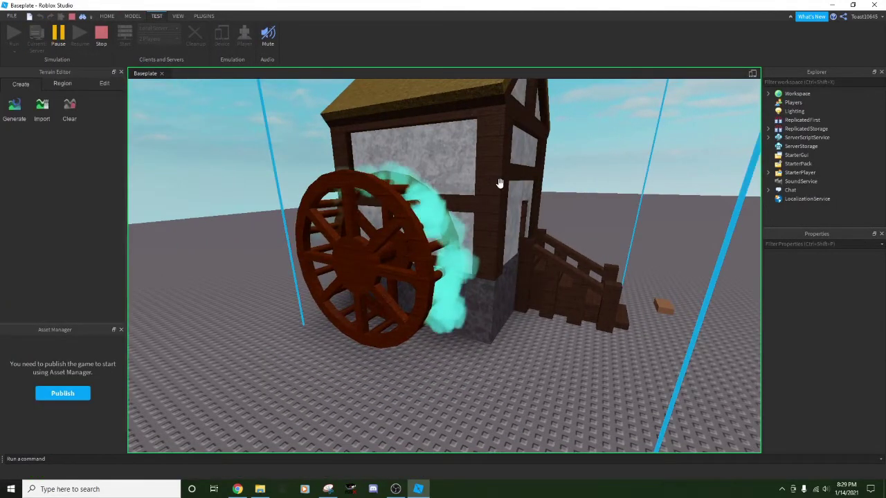
key(a)
key(w)
right_drag(499, 184, 499, 218)
key(s)
key(d)
key(a)
key(d)
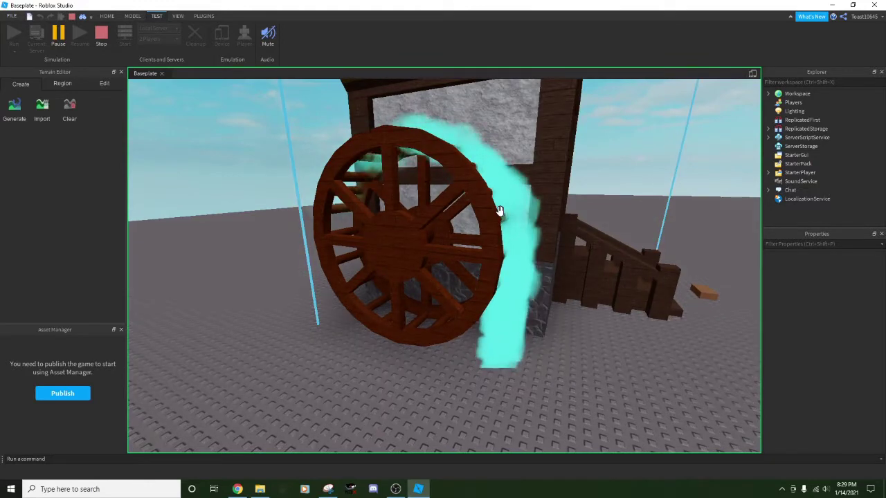
key(a)
right_drag(447, 187, 482, 176)
key(w)
key(d)
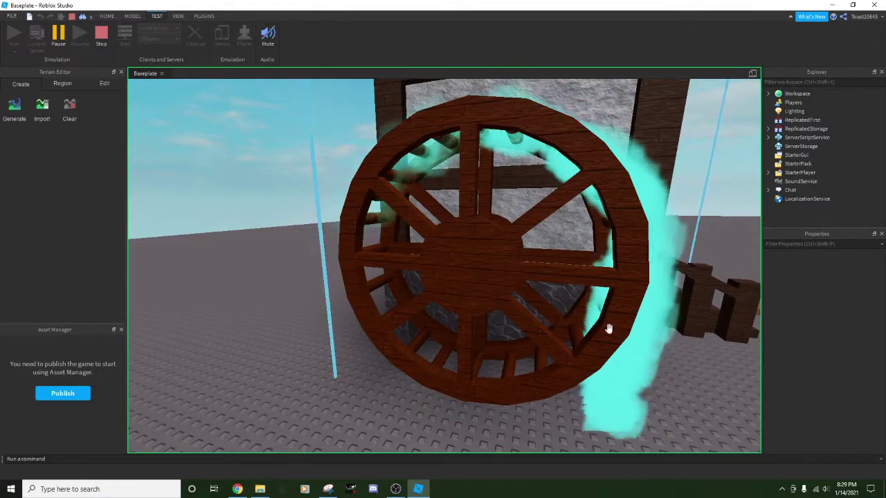
Inspect the running watermill house from its other sides and stop the simulation
key(d)
right_drag(505, 193, 460, 215)
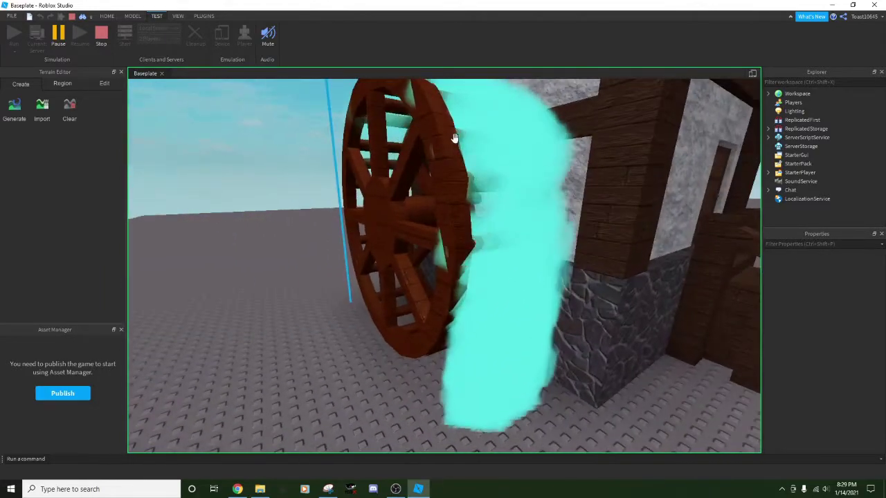
key(d)
right_drag(455, 344, 643, 257)
key(w)
key(w)
key(s)
key(a)
key(w)
key(s)
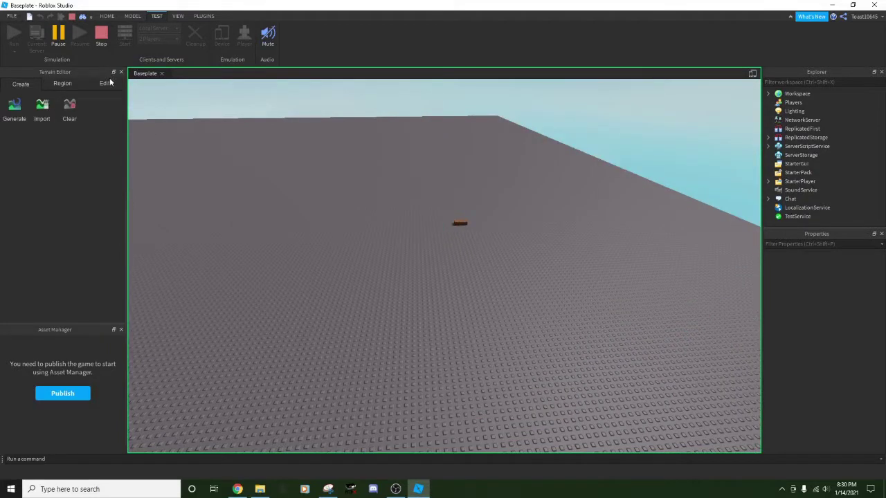
click(94, 34)
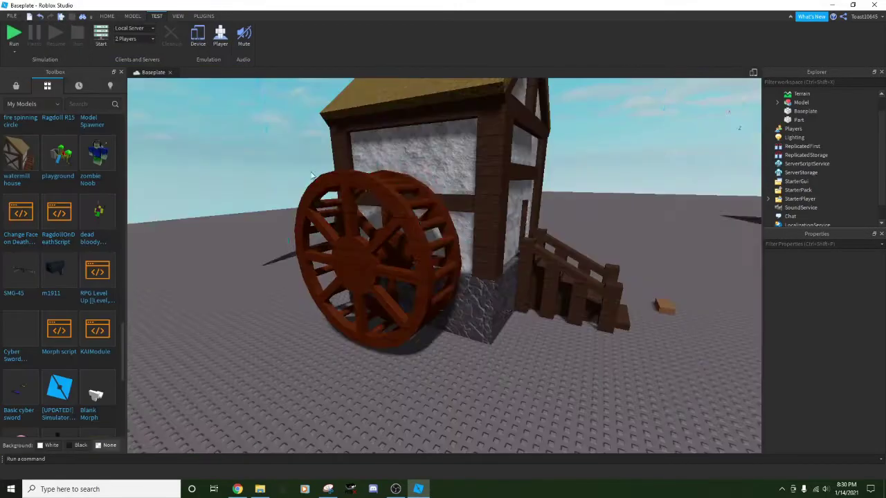
Delete the watermill house and the small brown block part, leaving only the baseplate
key(Delete)
right_drag(430, 263, 429, 263)
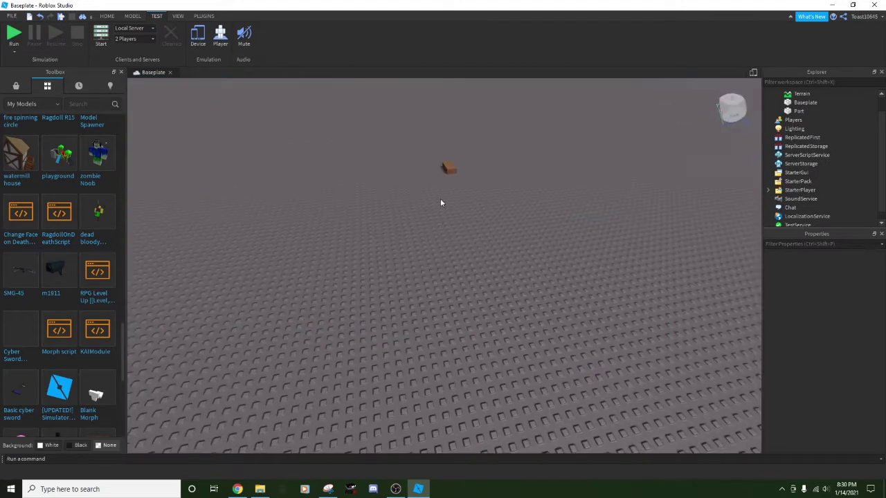
click(445, 169)
key(Delete)
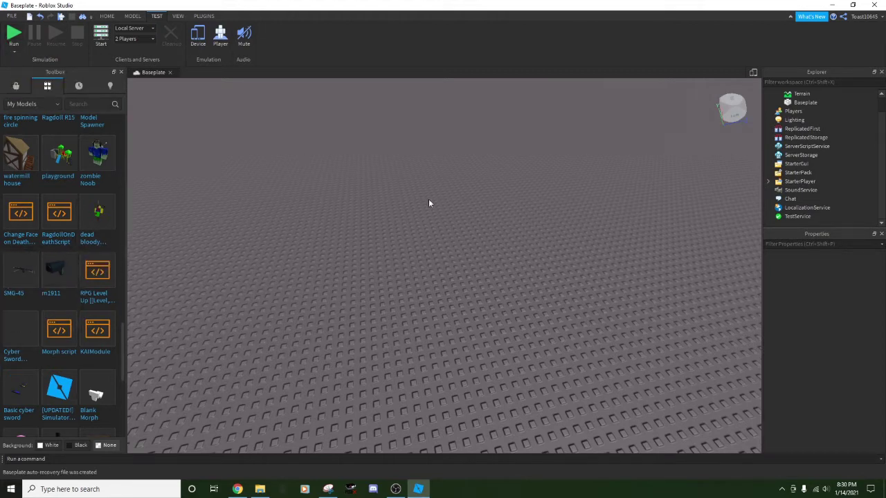
drag(684, 128, 234, 454)
right_click(284, 179)
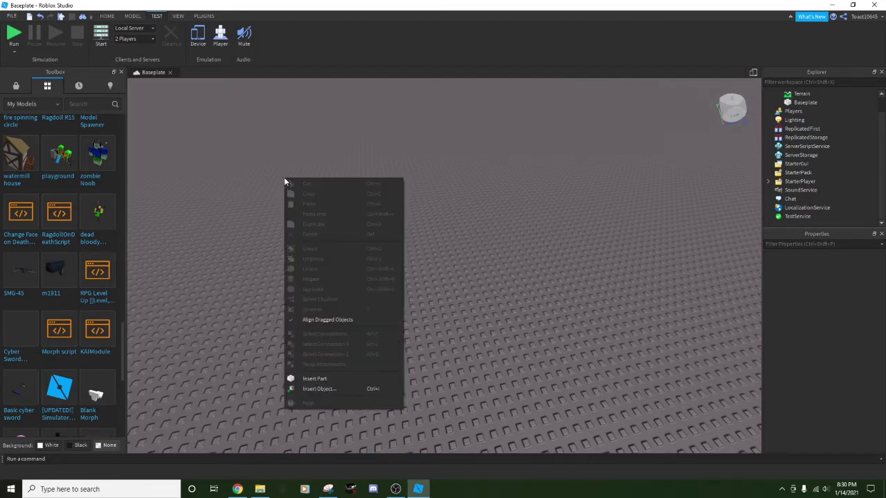
click(279, 179)
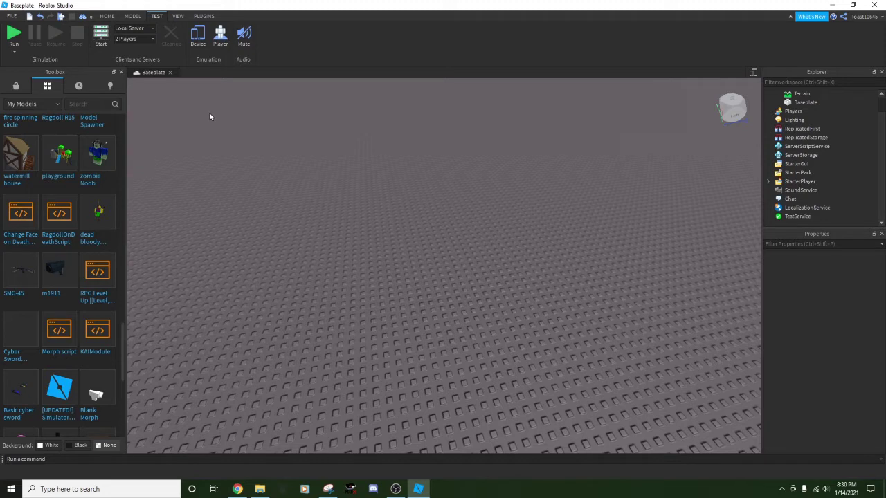
Insert the hjonk hjonk goose model from My Models, focus on it and delete it again
scroll(69, 203, down, 3)
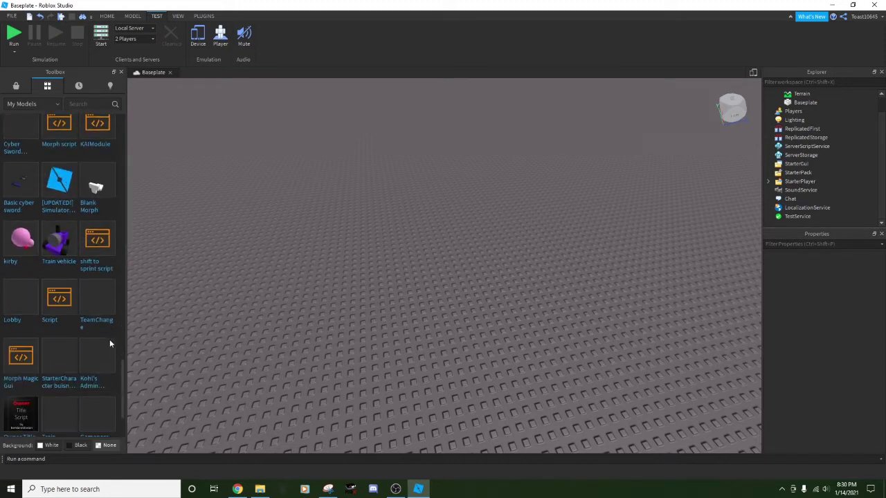
scroll(109, 340, down, 2)
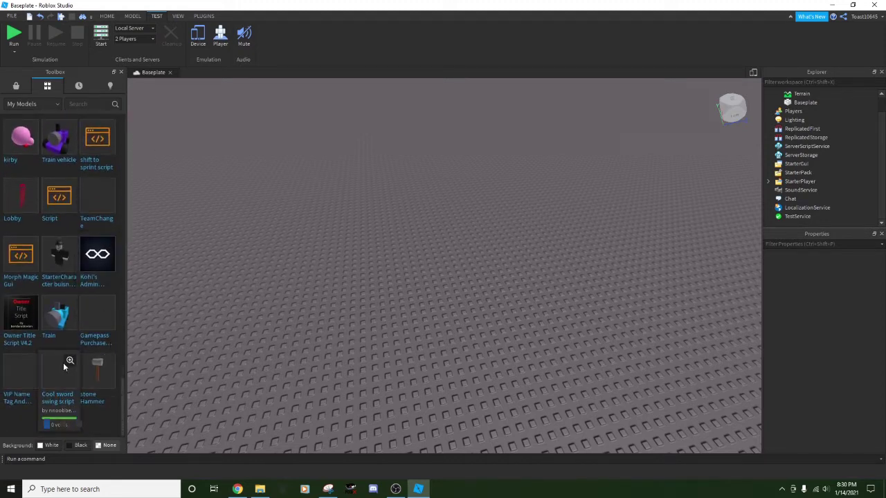
scroll(69, 179, down, 5)
scroll(68, 180, down, 4)
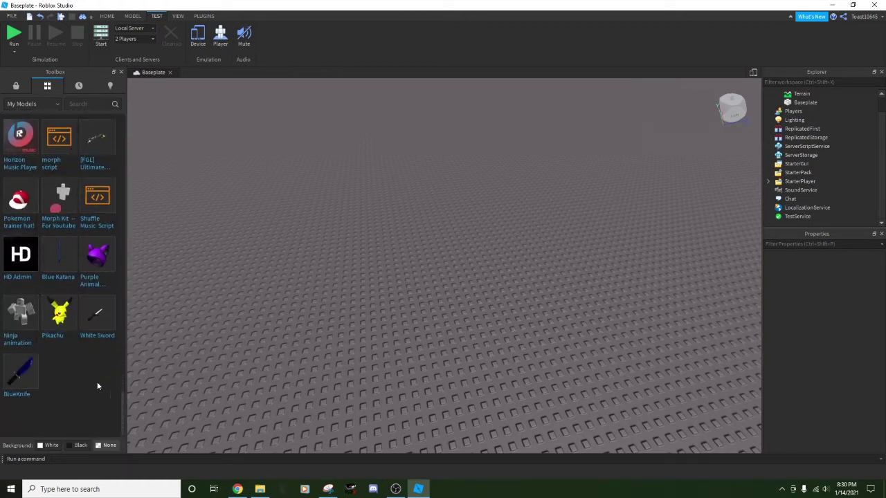
scroll(77, 359, up, 4)
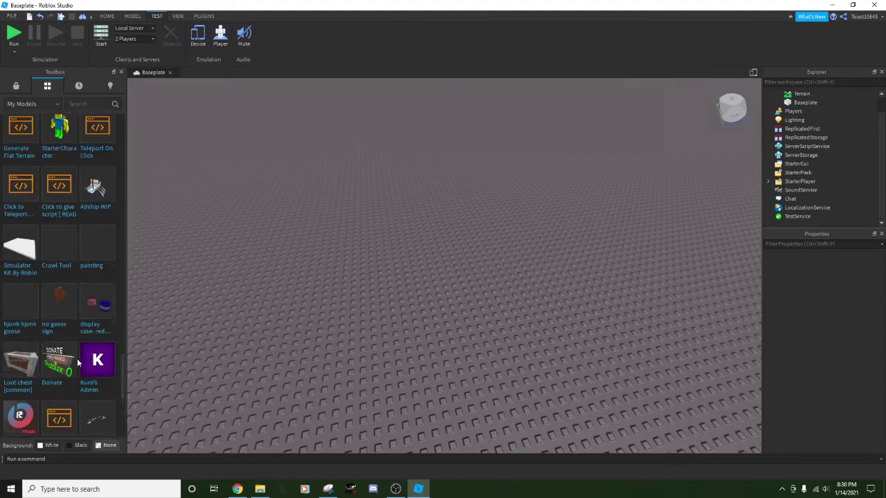
click(19, 367)
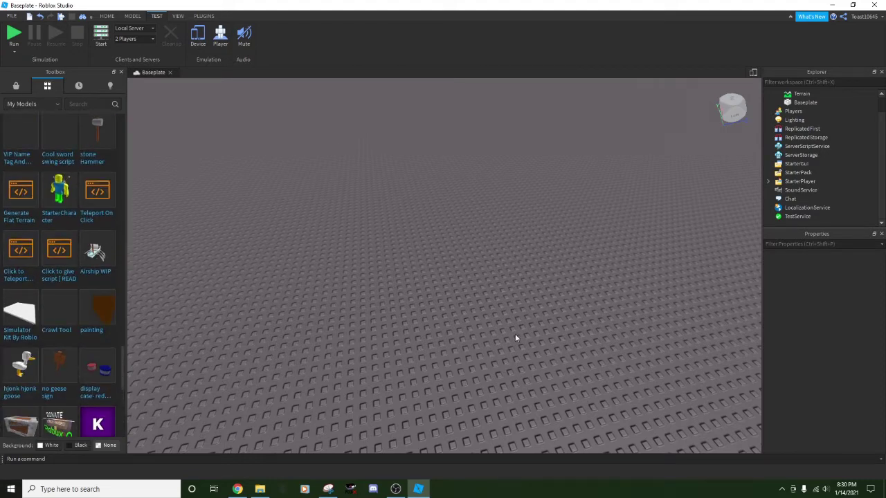
key(f)
right_drag(539, 317, 539, 316)
click(402, 251)
key(Delete)
Insert the hay wagon from its My Models preview, deselect it in the scene and close the preview
scroll(28, 268, up, 2)
scroll(28, 267, up, 10)
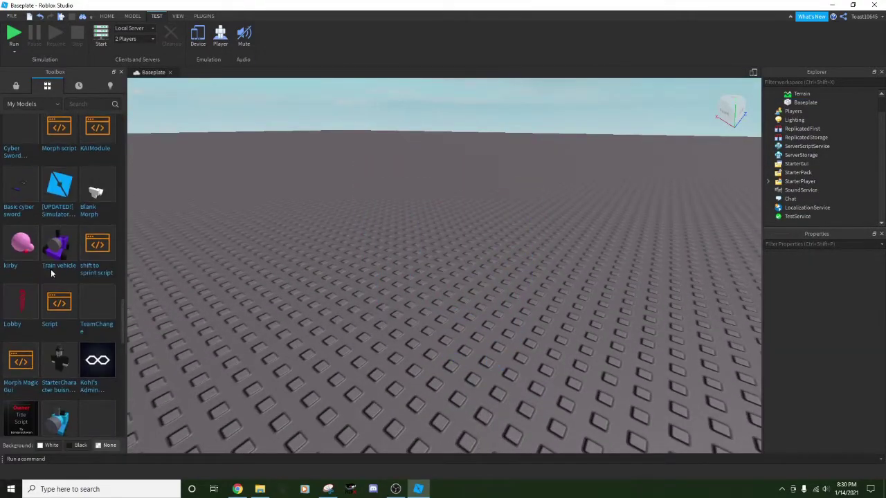
scroll(82, 296, down, 5)
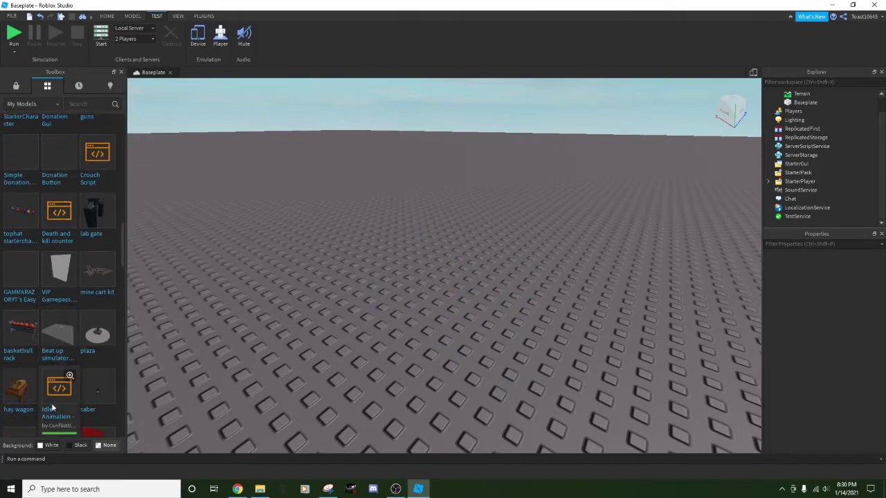
click(29, 387)
click(71, 398)
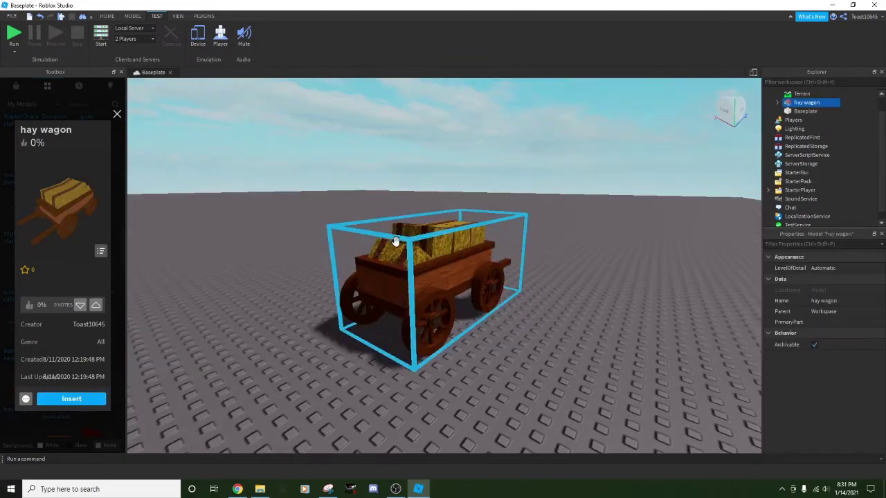
click(606, 296)
right_drag(607, 295, 606, 296)
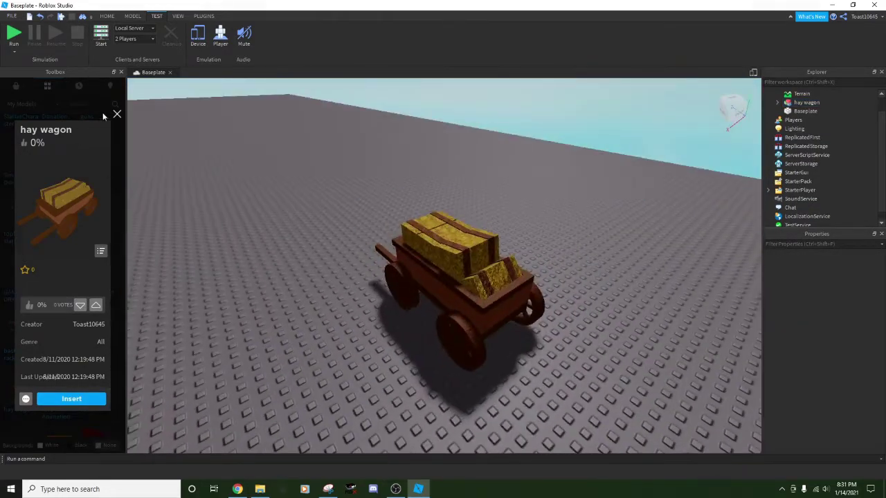
click(117, 115)
Insert the lab gate from My Models over the hay wagon, and undo the insertion of both models
scroll(78, 301, up, 10)
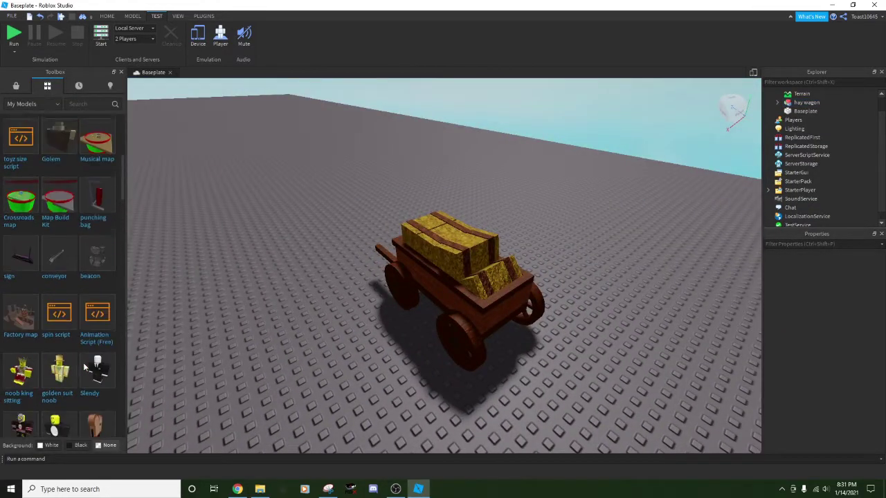
scroll(90, 373, down, 8)
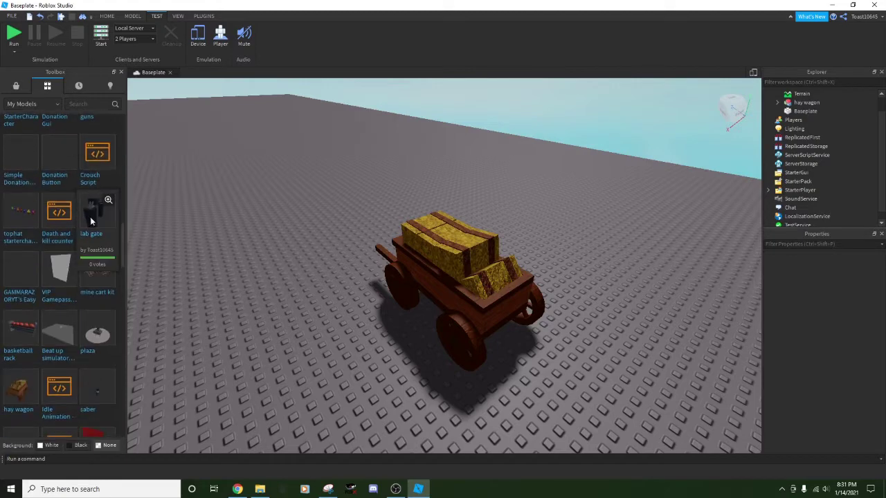
drag(90, 217, 475, 229)
right_drag(434, 235, 434, 234)
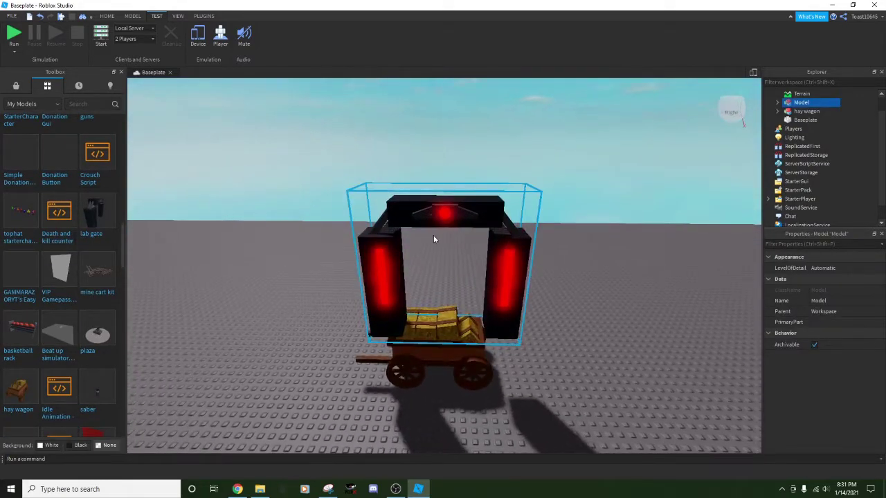
key(ctrl+z)
key(ctrl+z)
Insert the beacon model from My Models, deselect it and look at its light beam
scroll(1, 256, up, 5)
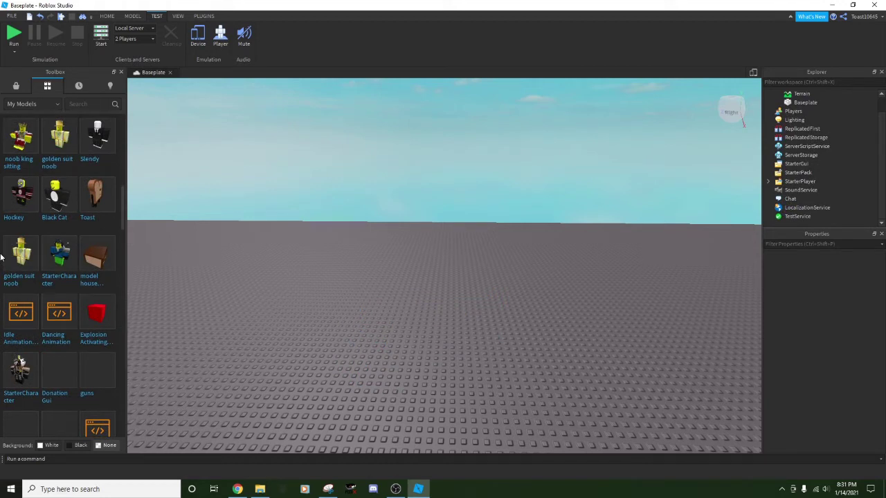
scroll(2, 257, down, 5)
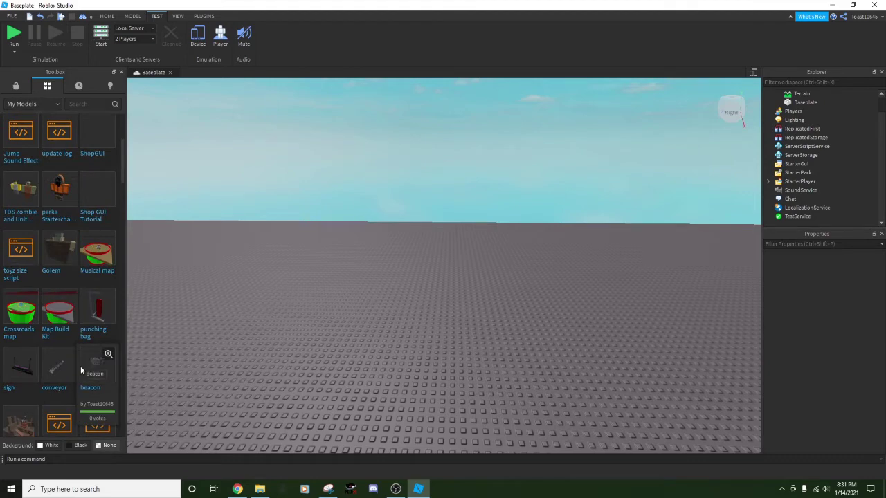
click(81, 366)
click(316, 320)
scroll(316, 320, down, 5)
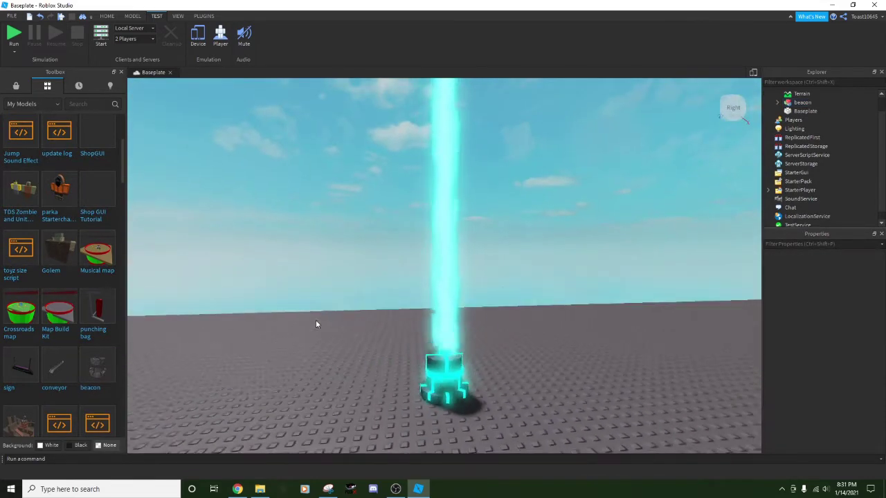
right_drag(316, 321, 316, 320)
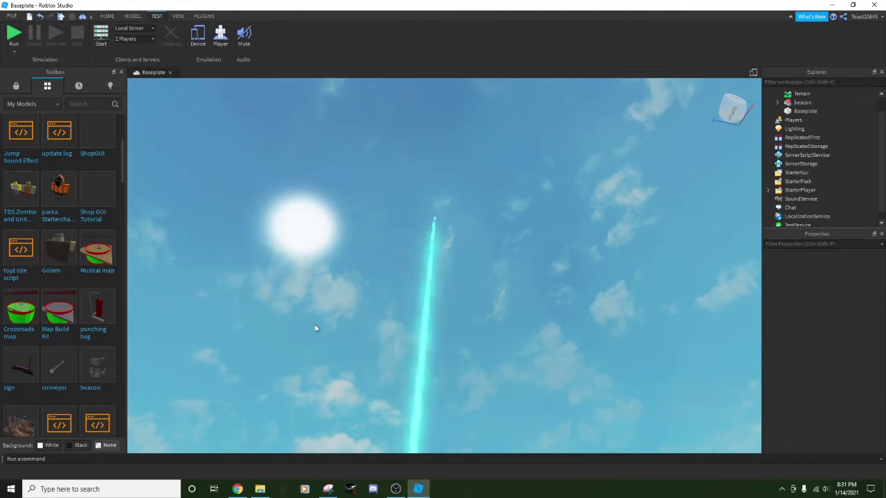
Look over the beacon, select it in the scene and delete it
right_drag(451, 343, 450, 339)
key(w)
drag(447, 291, 331, 354)
key(Delete)
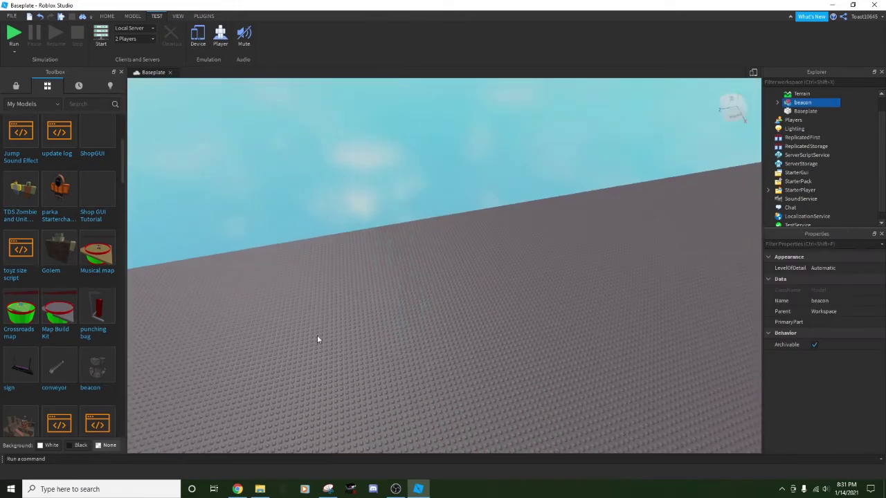
right_drag(281, 303, 262, 325)
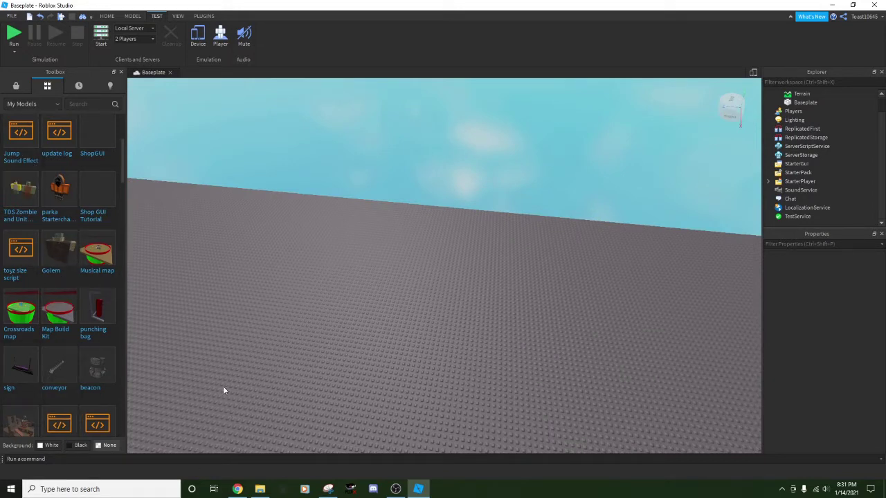
Insert the punching bag model from My Models, deselect it and view it from the bag's side
click(110, 318)
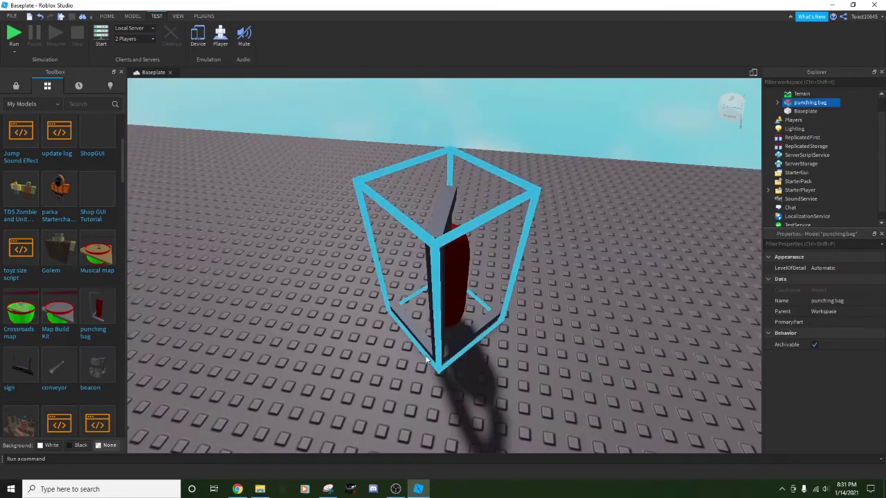
click(603, 390)
right_drag(603, 390, 604, 390)
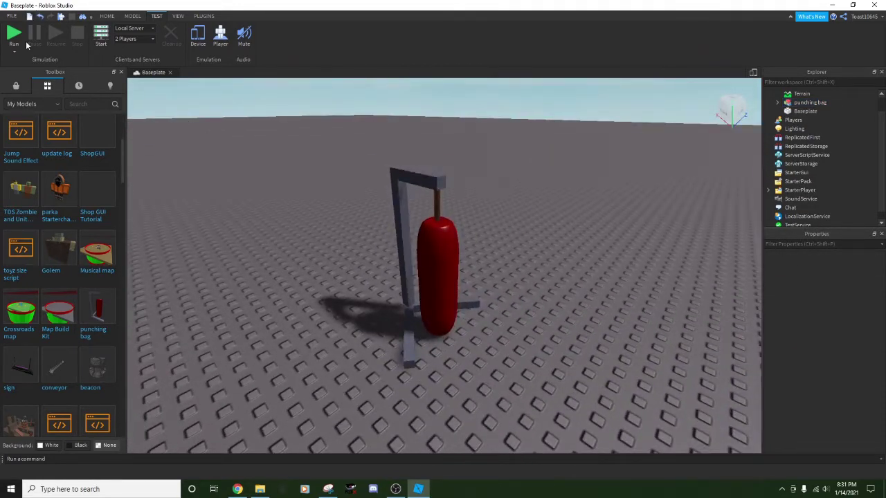
Run the simulation, insert a block part and swing it around the punching bag to test its physics
click(14, 33)
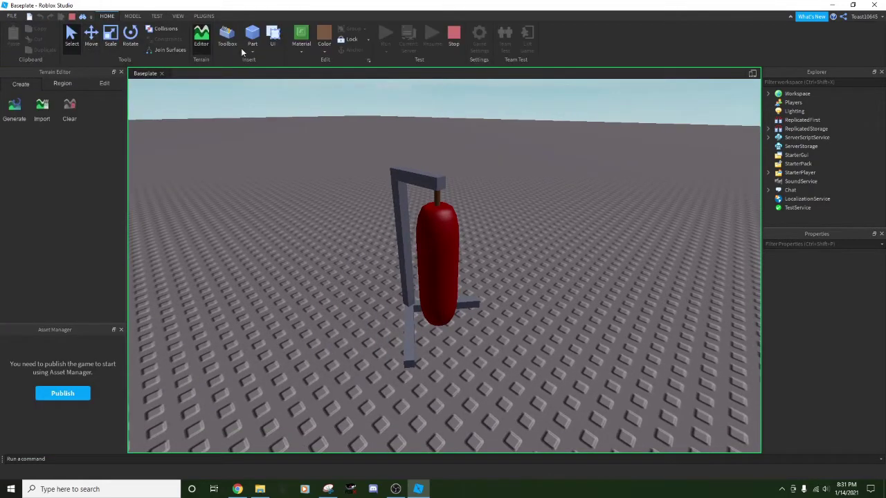
click(252, 36)
right_drag(549, 325, 549, 325)
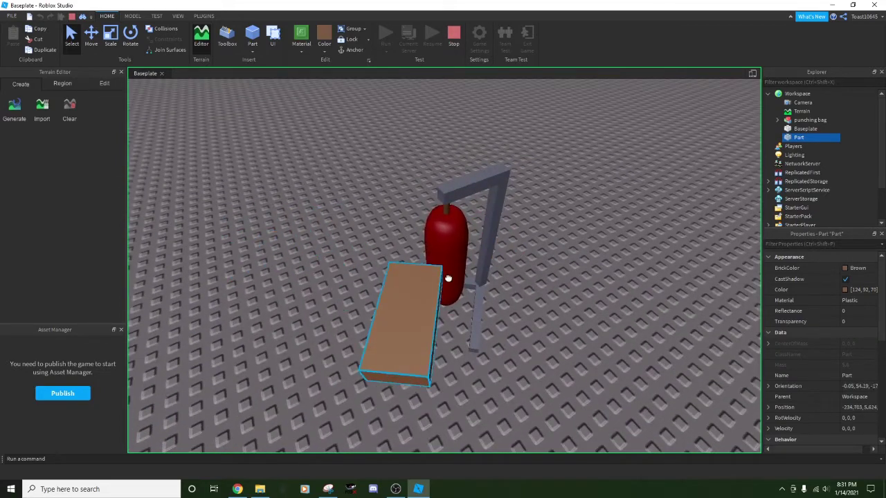
drag(431, 258, 286, 348)
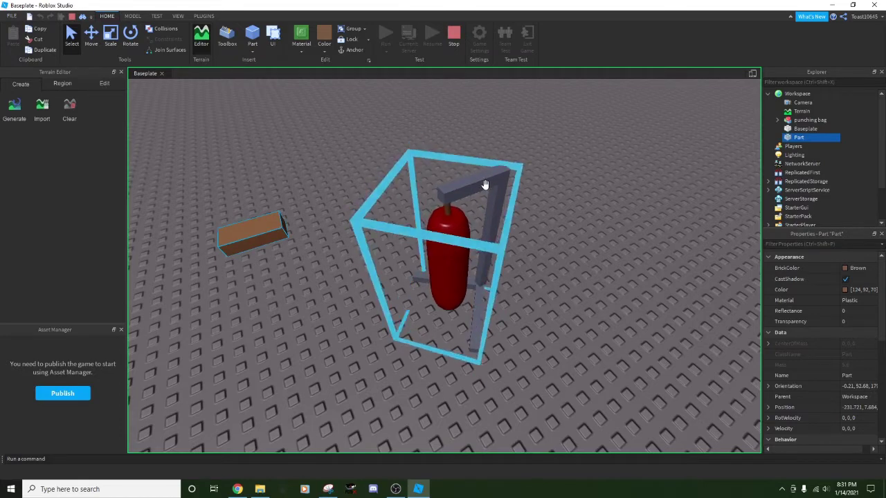
Stop the simulation and delete the punching bag
click(454, 43)
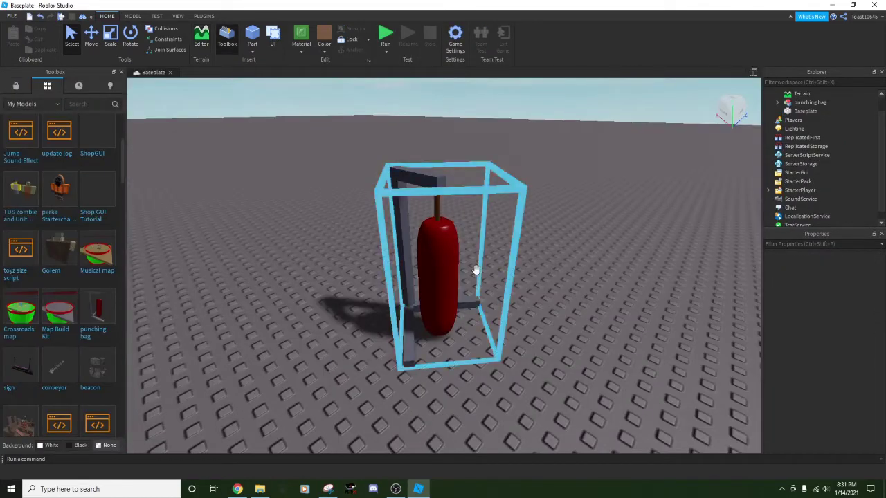
key(Delete)
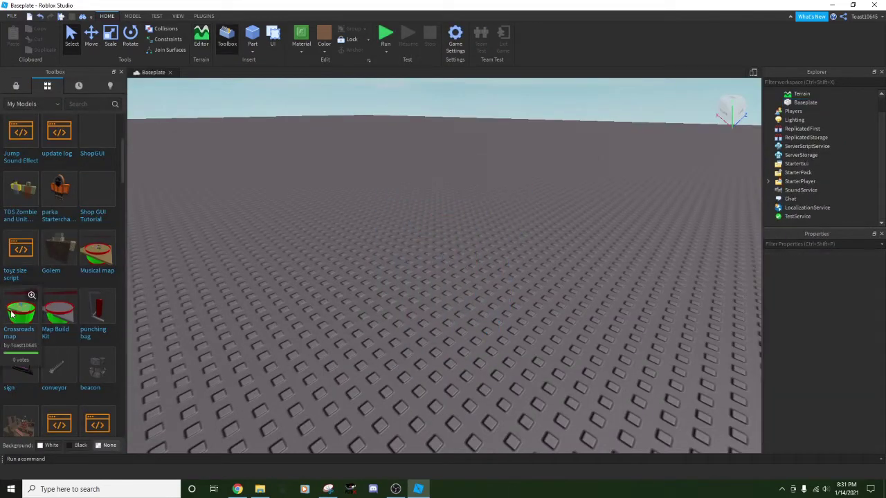
Insert the sign model from My Models, inspect its pink panel and glowing base, and delete it
scroll(11, 313, down, 3)
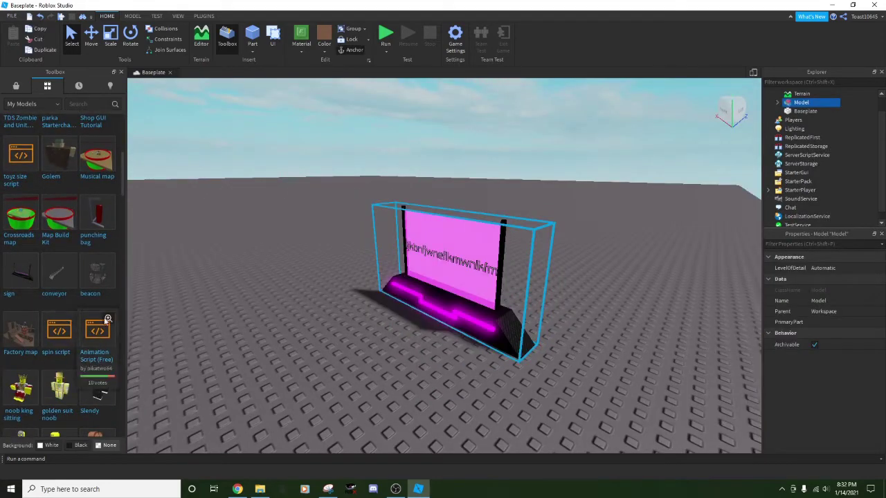
right_drag(404, 274, 402, 274)
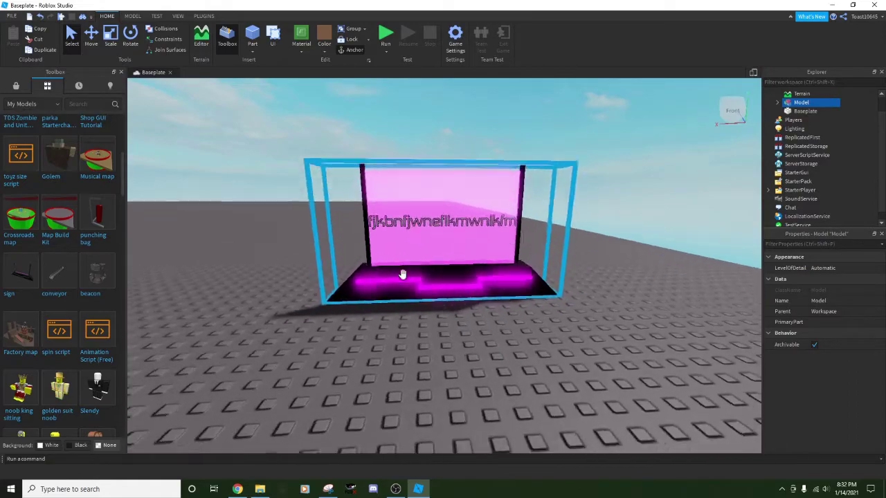
click(431, 430)
scroll(425, 413, up, 5)
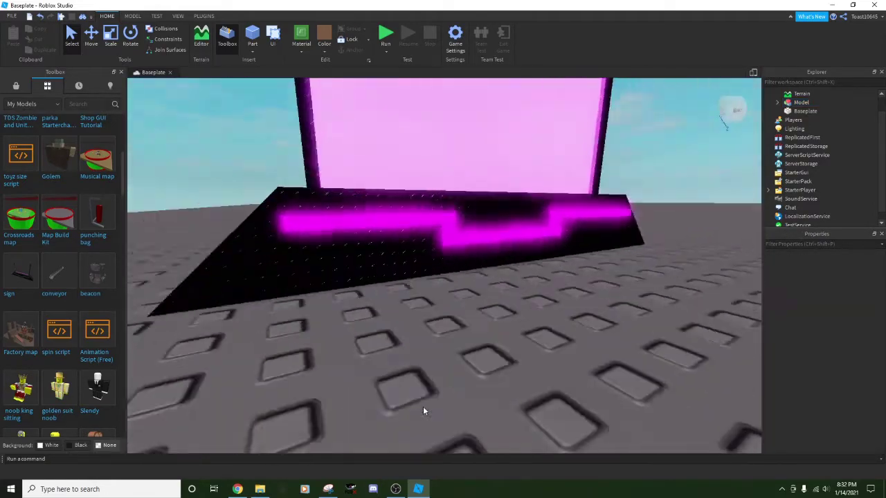
key(w)
right_drag(405, 399, 406, 398)
key(s)
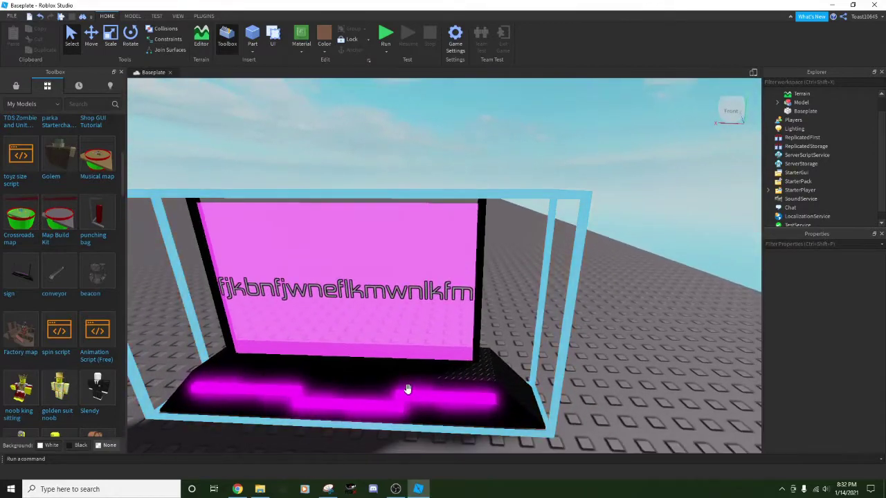
key(Delete)
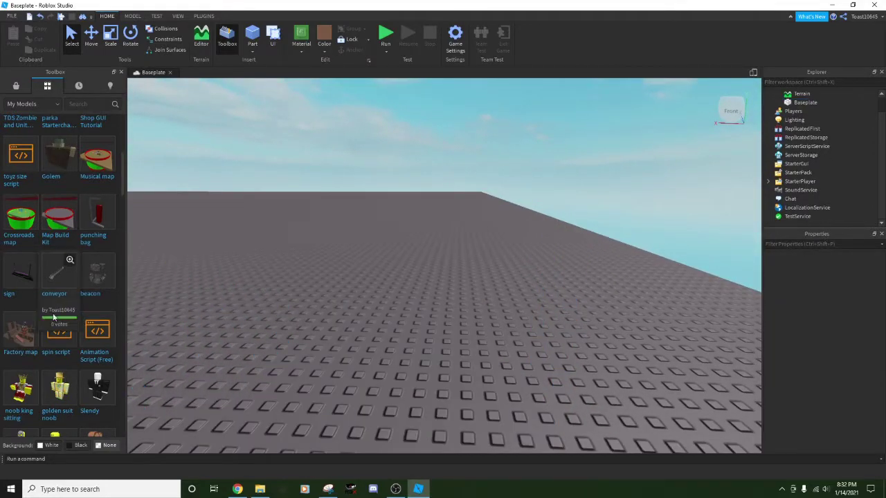
Insert the Factory map model from My Models and view its overall layout
click(21, 331)
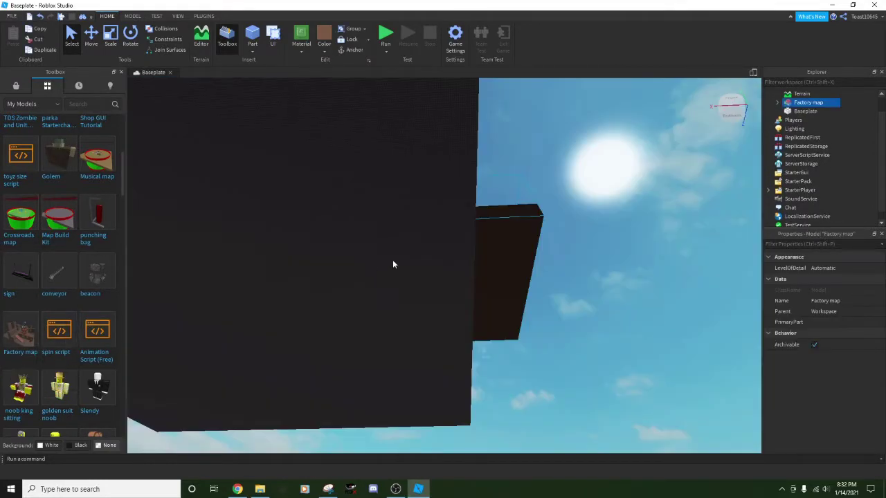
key(s)
right_drag(392, 259, 393, 259)
key(w)
scroll(392, 259, up, 10)
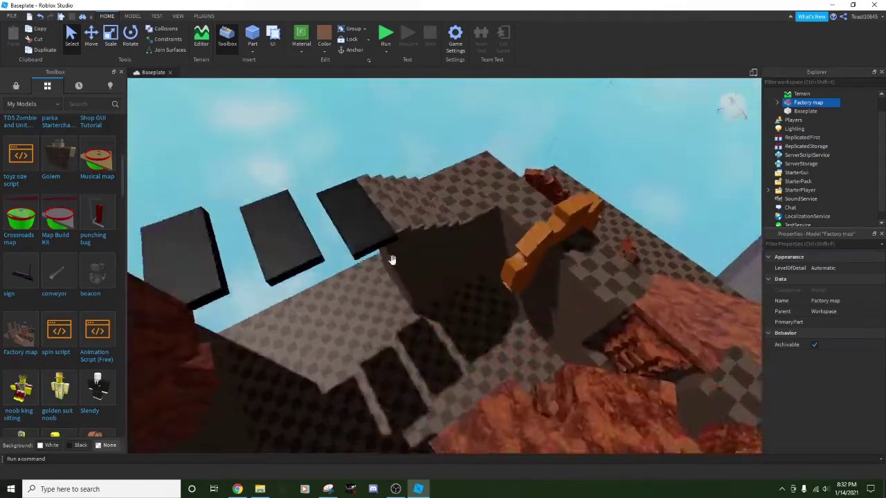
scroll(392, 260, down, 10)
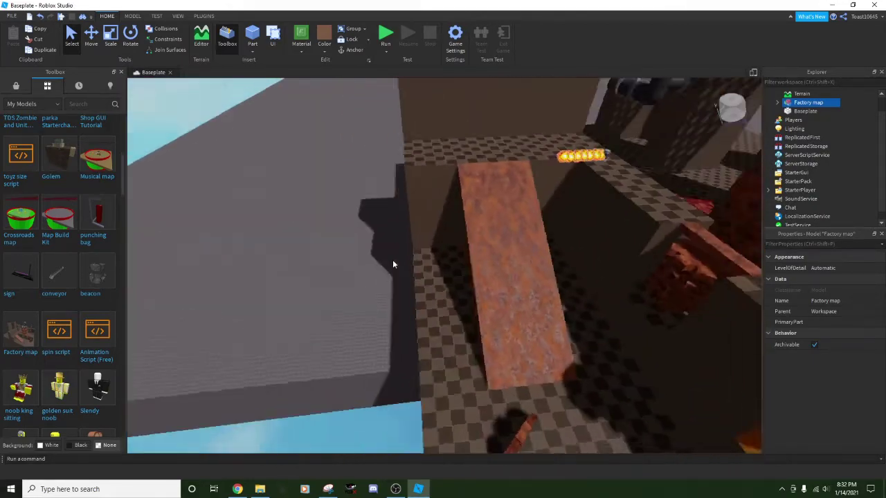
scroll(393, 263, up, 5)
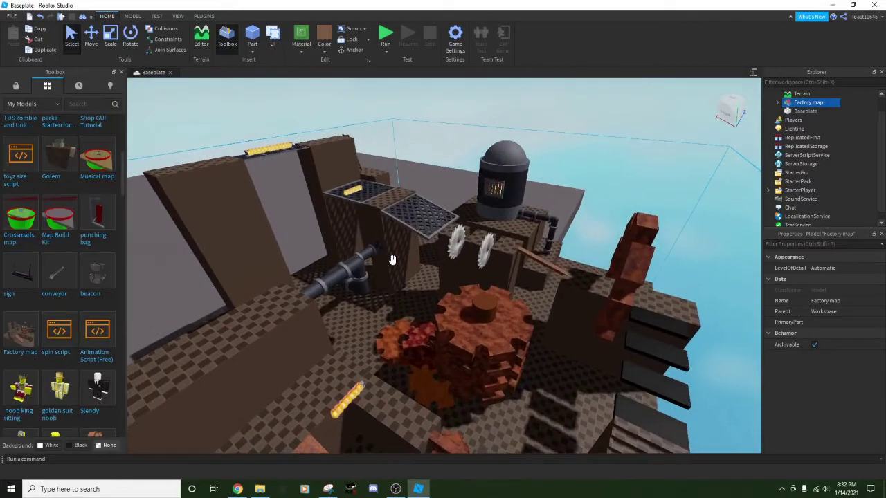
Inspect the Factory map's fire bar and machinery up close, and delete the map
scroll(392, 260, up, 10)
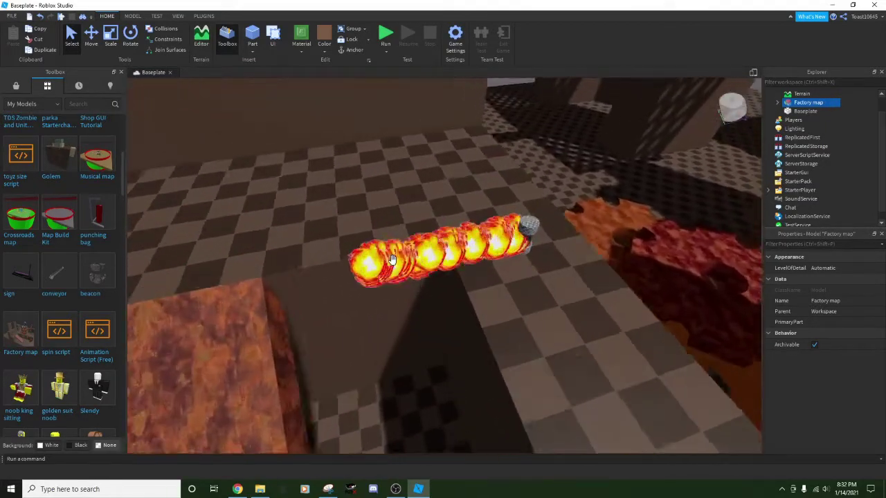
scroll(392, 260, down, 5)
mouse_move(393, 260)
right_down()
mouse_move(354, 259)
mouse_move(392, 260)
right_up()
scroll(392, 260, up, 8)
key(w)
key(s)
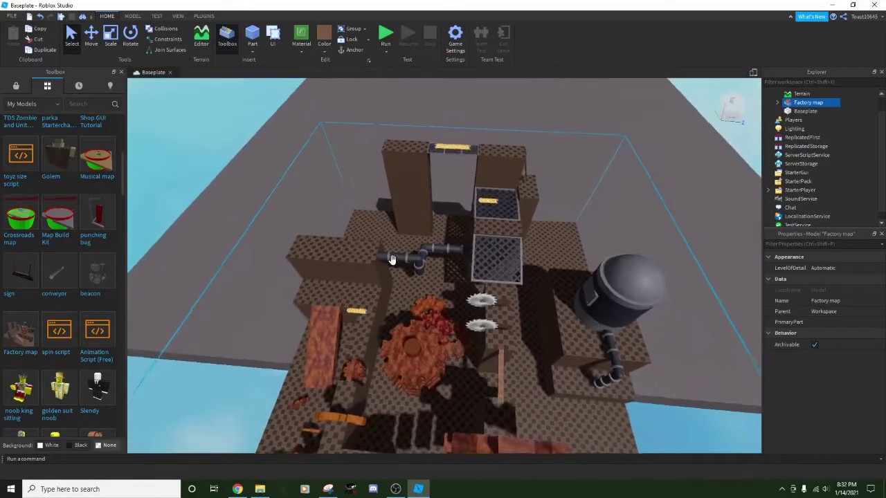
right_drag(454, 270, 454, 270)
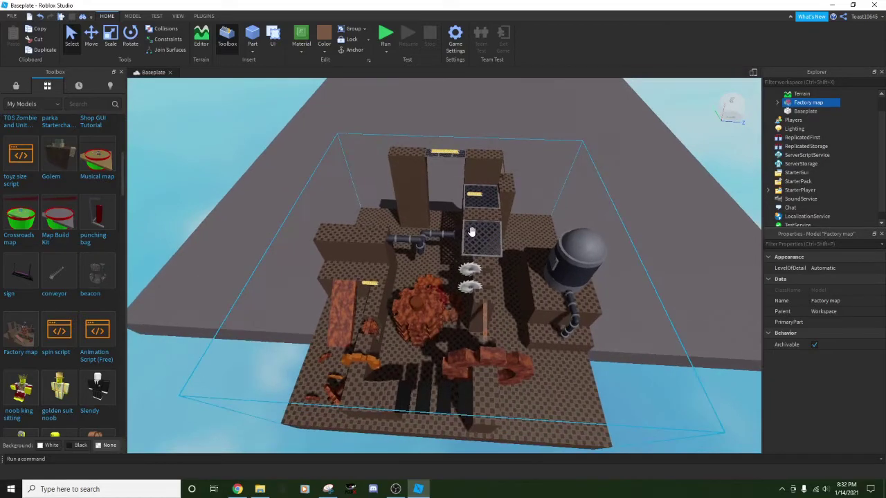
key(Delete)
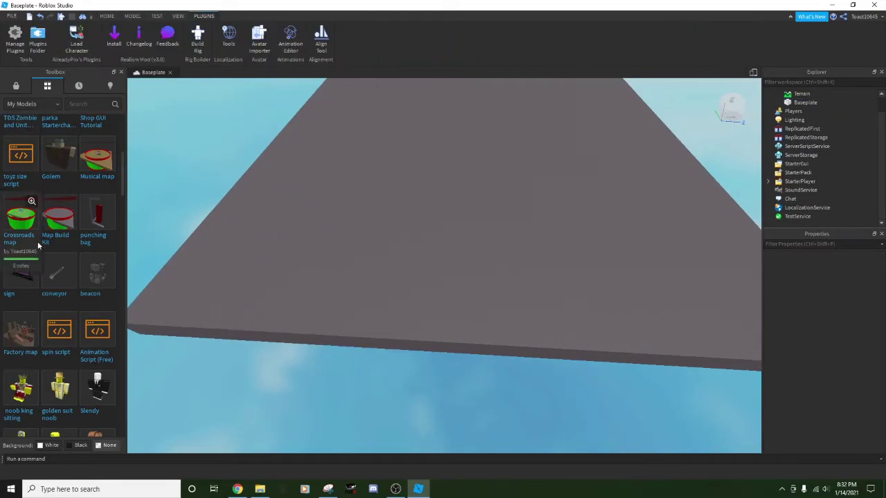
Browse the saved models and insert The CrusheR map template from My Models
scroll(38, 241, down, 5)
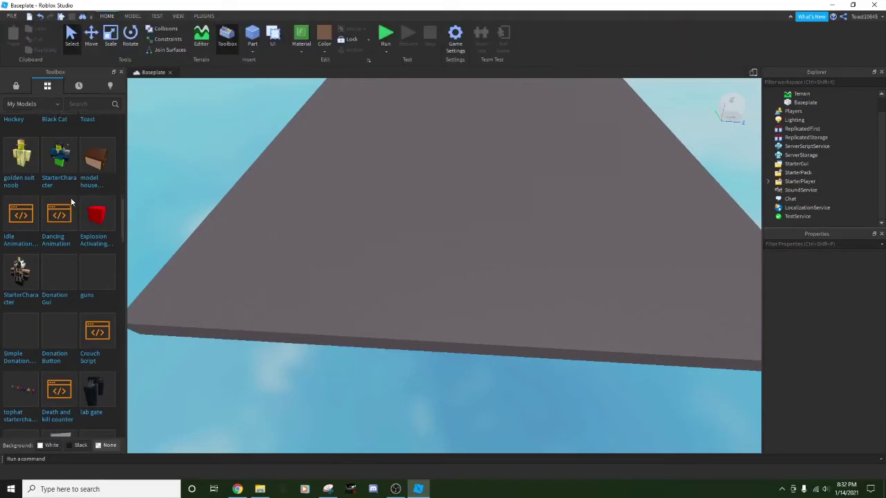
scroll(71, 199, down, 4)
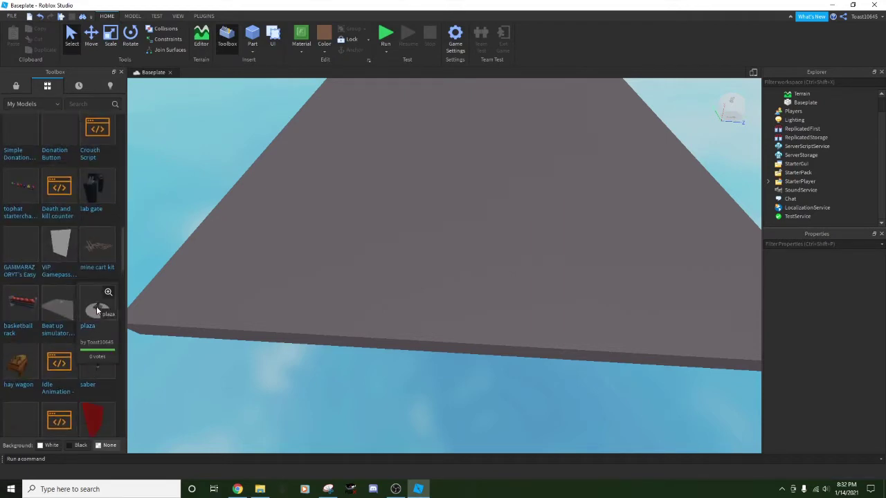
scroll(92, 322, down, 6)
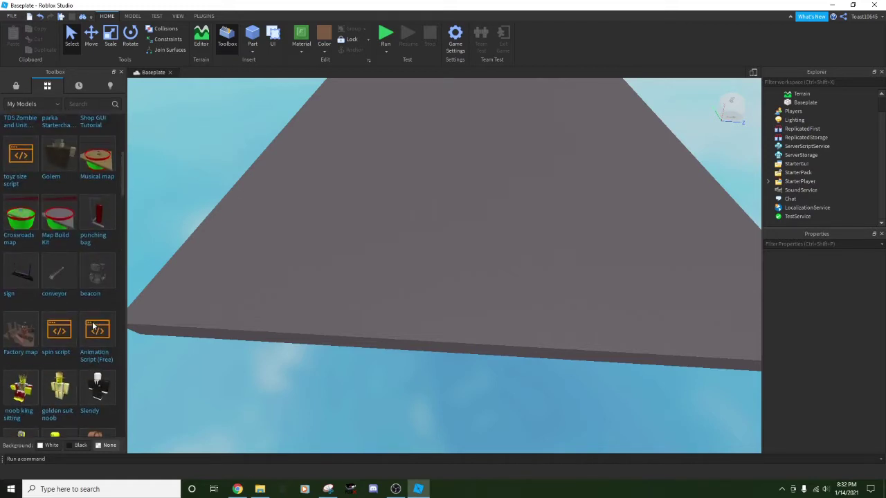
scroll(92, 321, up, 5)
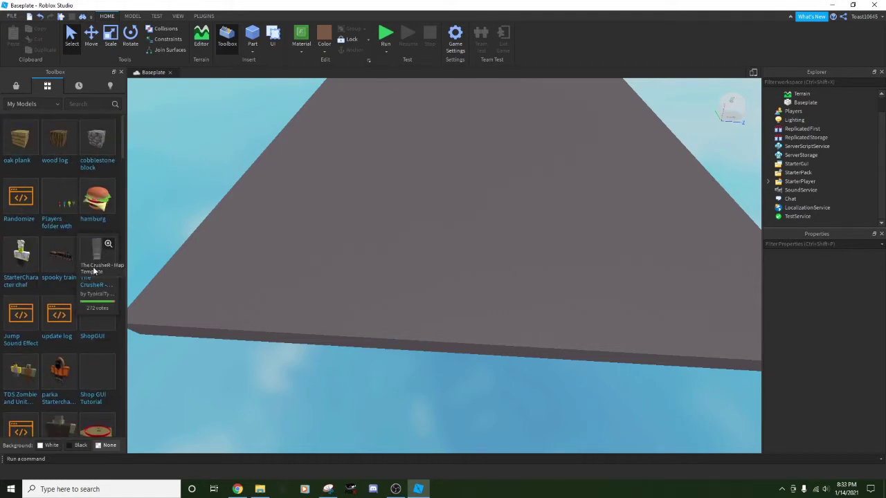
scroll(577, 391, down, 5)
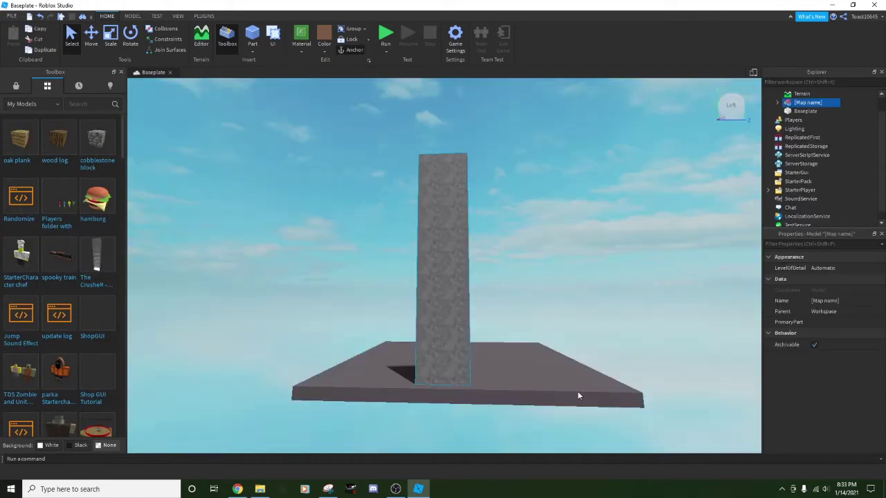
Inspect the CrusheR tower's walls and open checkered floors, and delete the tower
right_drag(577, 391, 577, 391)
scroll(433, 356, up, 6)
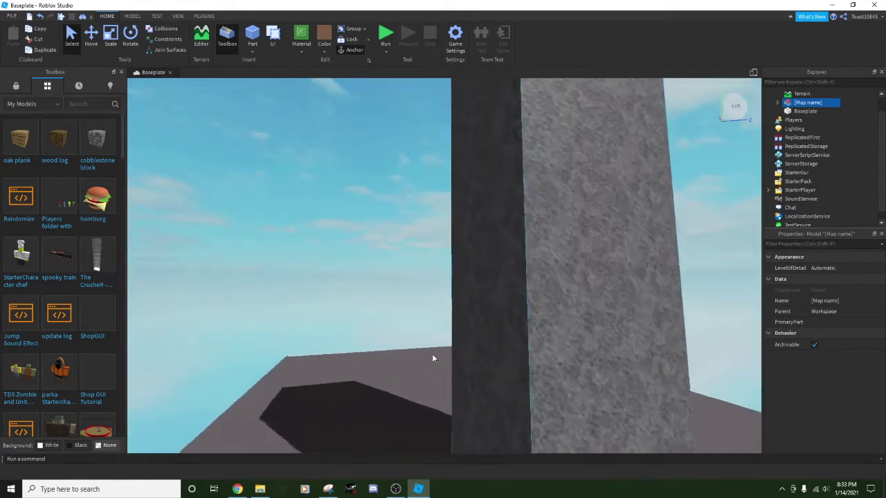
right_drag(435, 357, 438, 358)
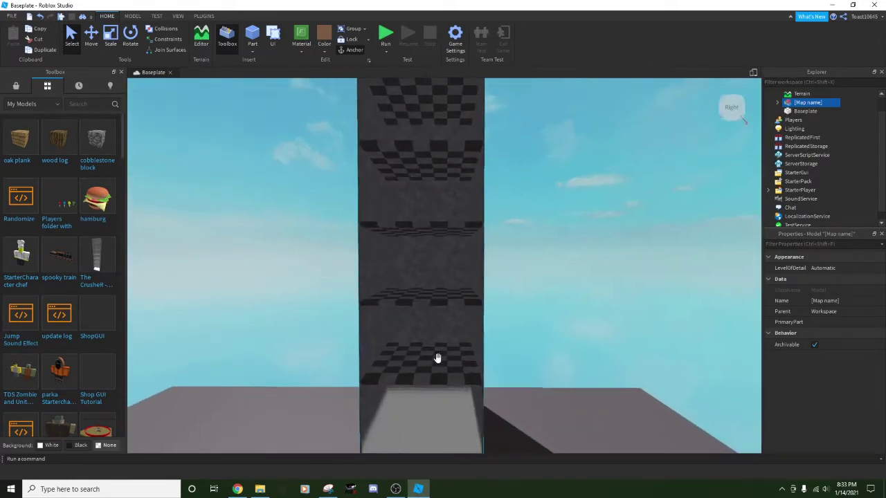
scroll(438, 358, down, 4)
key(Delete)
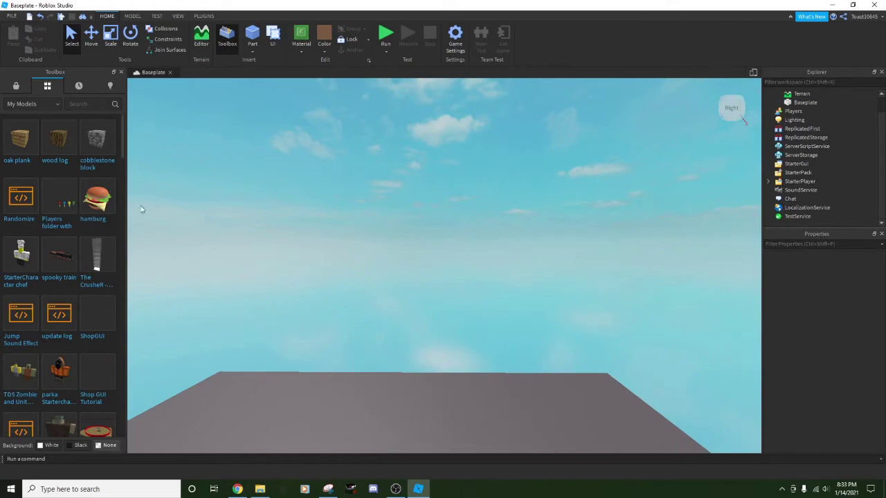
Insert the spooky train model from My Models and view it up close
click(72, 270)
scroll(514, 207, up, 5)
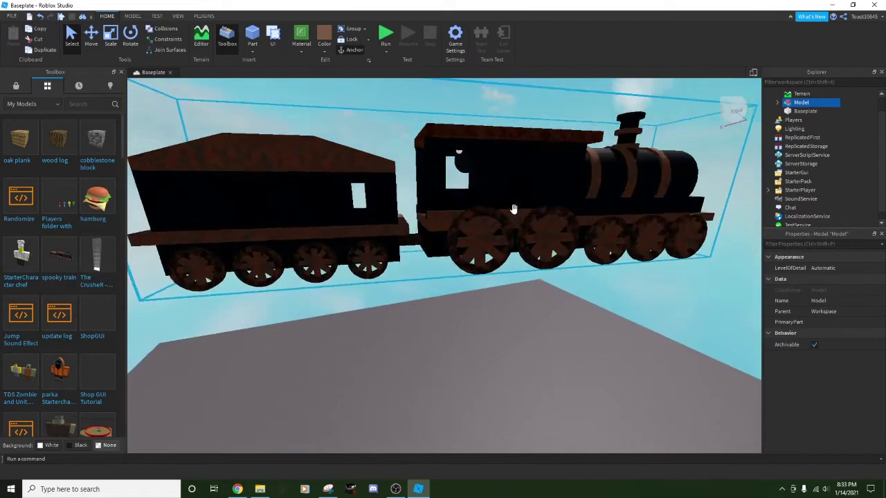
Inspect the spooky train's smokestack, headlight and cab interior, and delete the train
scroll(514, 207, down, 8)
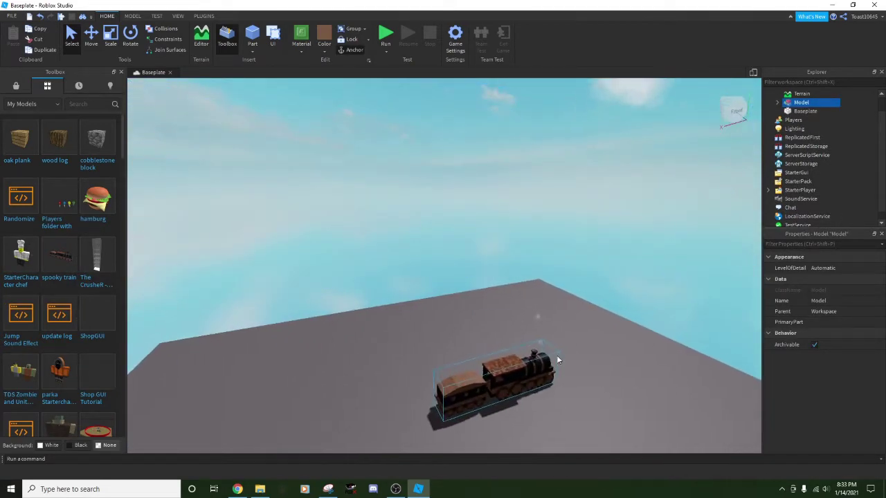
scroll(558, 360, up, 10)
click(559, 360)
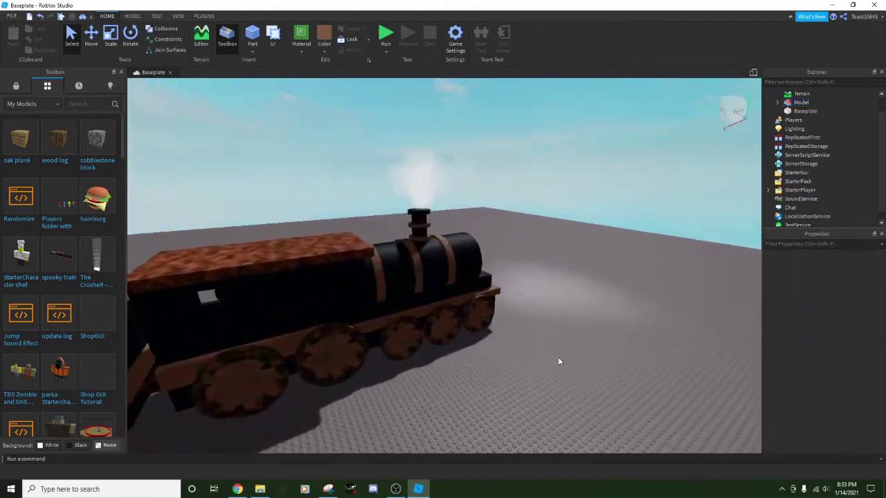
scroll(558, 360, up, 10)
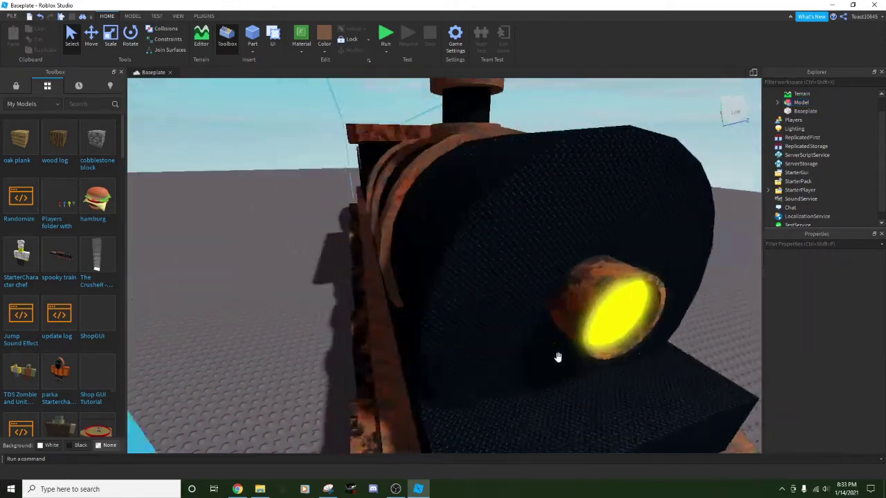
scroll(558, 357, up, 10)
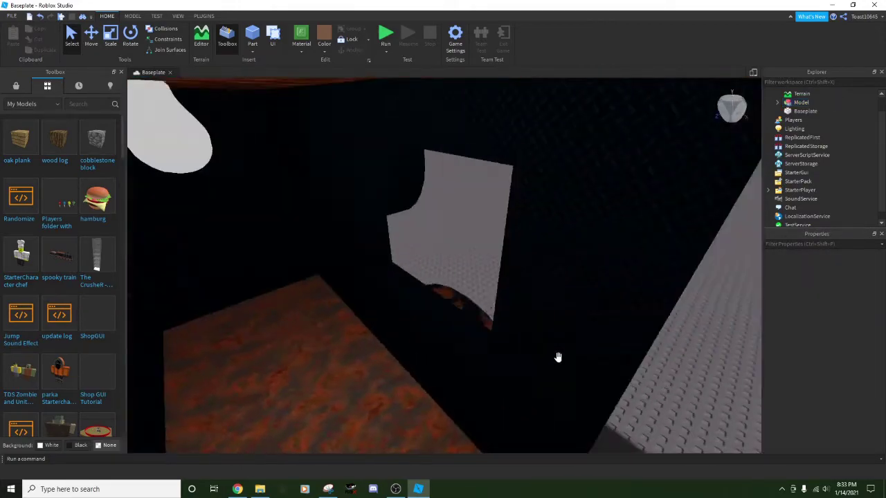
right_drag(558, 357, 558, 362)
key(d)
click(496, 263)
key(Delete)
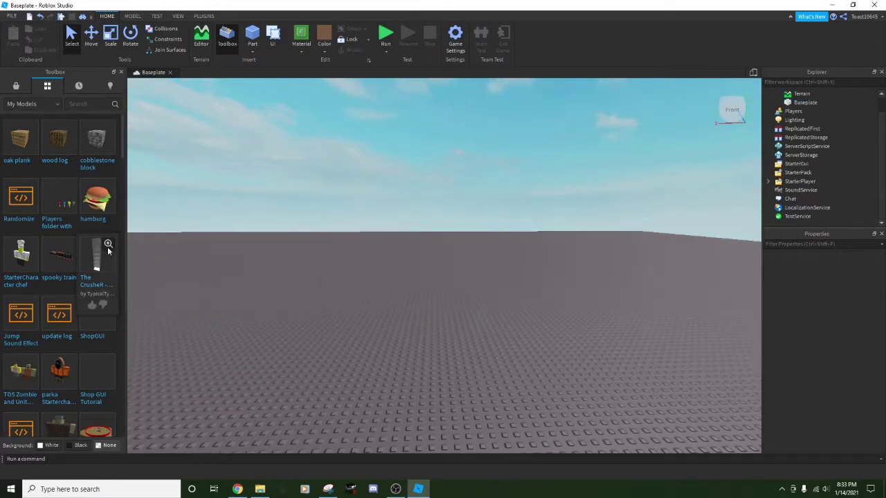
Switch the Toolbox to the Marketplace models
click(395, 490)
click(456, 452)
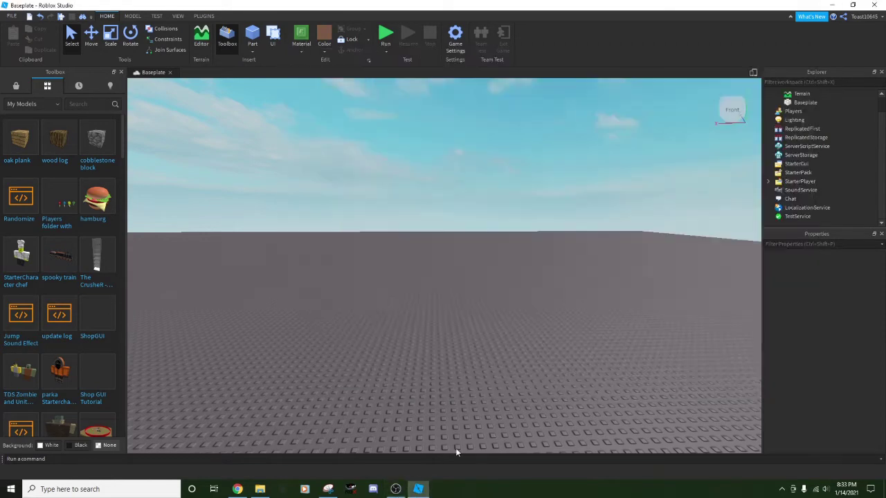
right_click(389, 364)
click(37, 98)
click(15, 86)
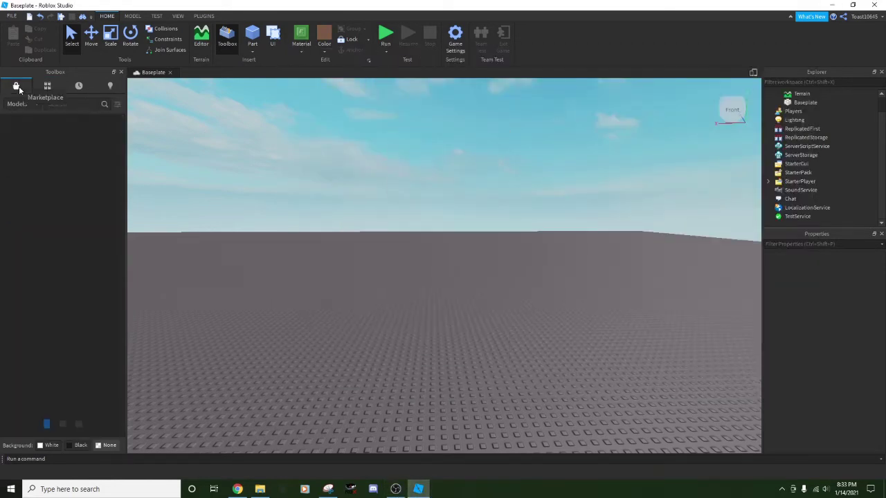
right_drag(347, 165, 348, 166)
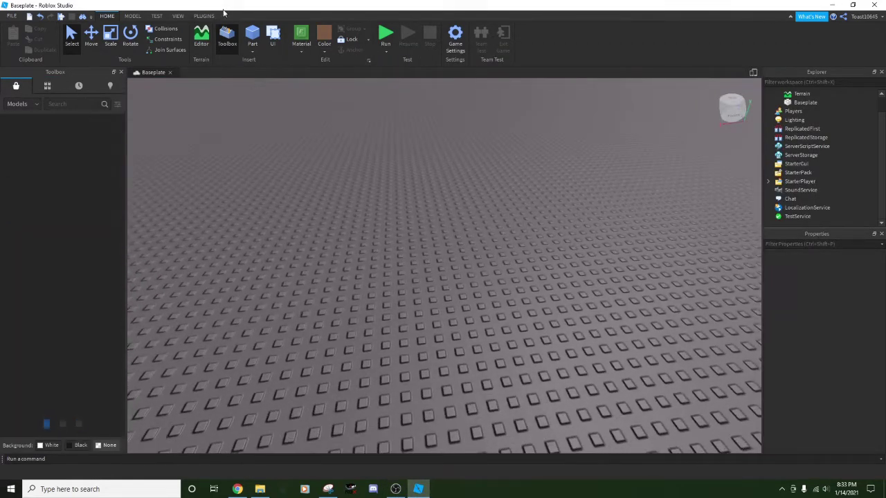
Insert a brown block part on the baseplate and bring up the modelling tools
click(252, 35)
right_drag(547, 266, 547, 265)
scroll(546, 265, up, 3)
scroll(435, 221, down, 2)
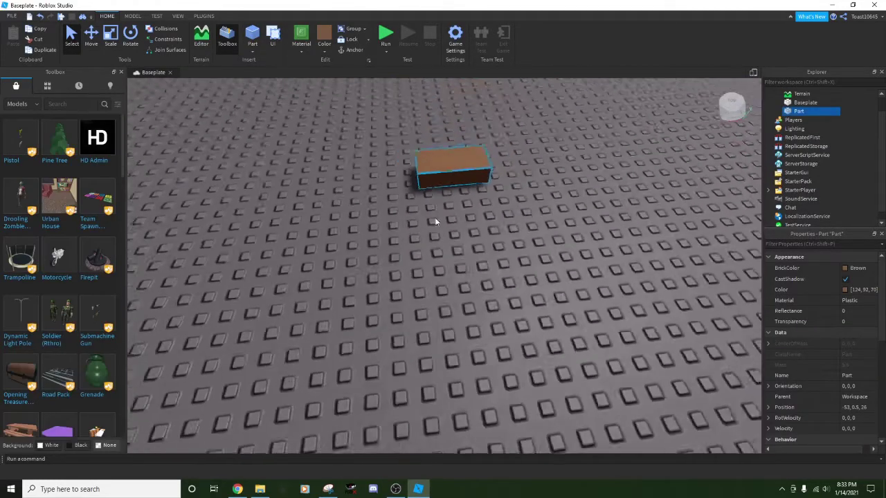
right_drag(435, 221, 435, 221)
click(132, 16)
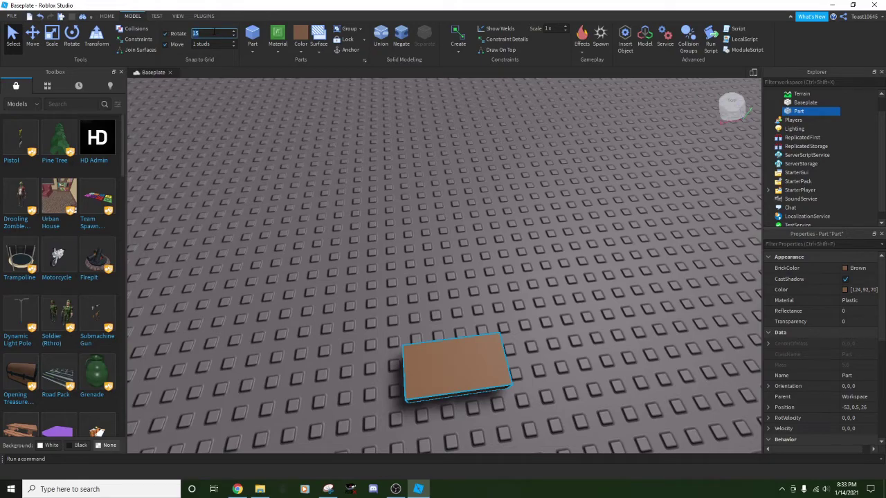
click(271, 147)
Duplicate the block and move the copy sideways so it sits beside the original with a small gap
right_drag(378, 194, 380, 201)
scroll(353, 159, down, 1)
scroll(354, 161, up, 3)
right_drag(355, 162, 355, 162)
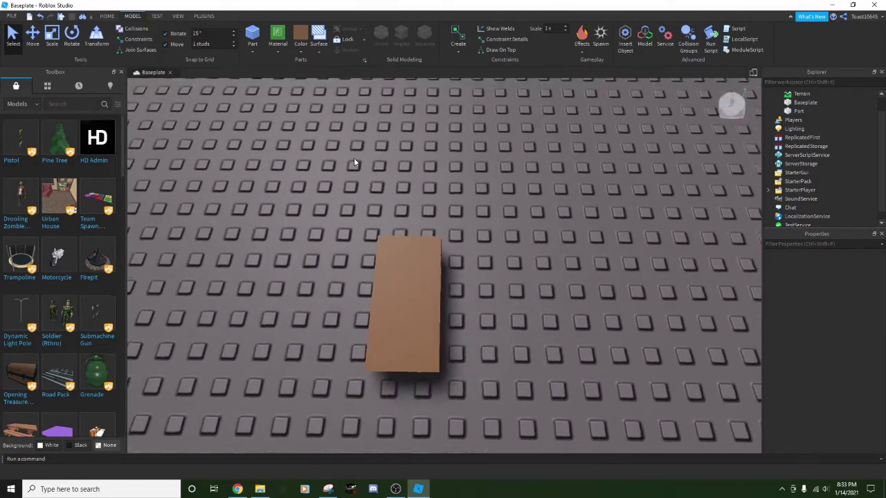
scroll(360, 220, down, 2)
scroll(362, 228, down, 1)
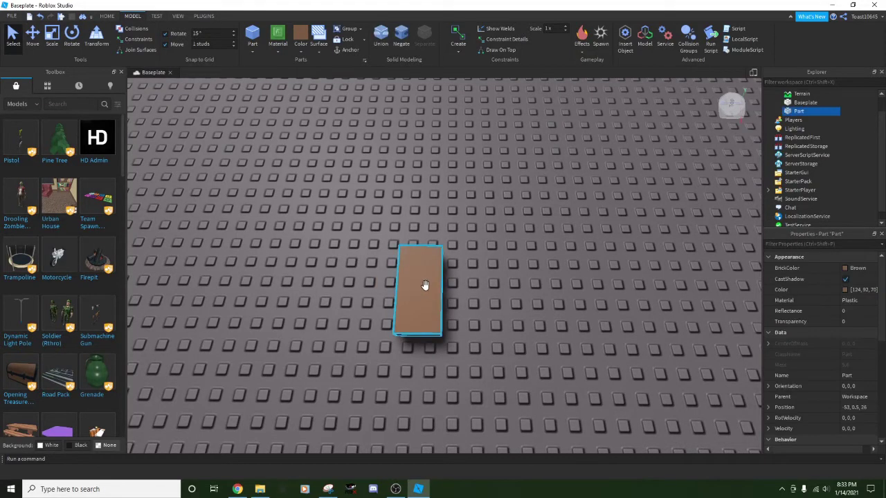
right_drag(506, 254, 387, 217)
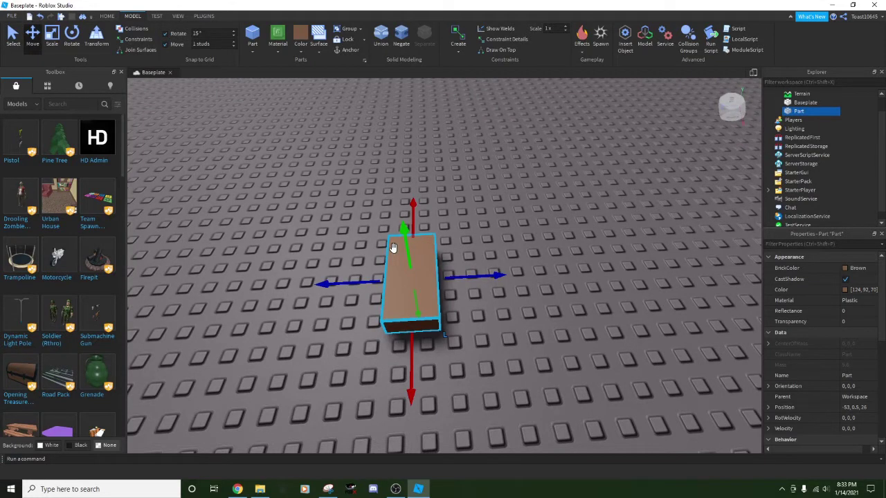
drag(605, 265, 542, 276)
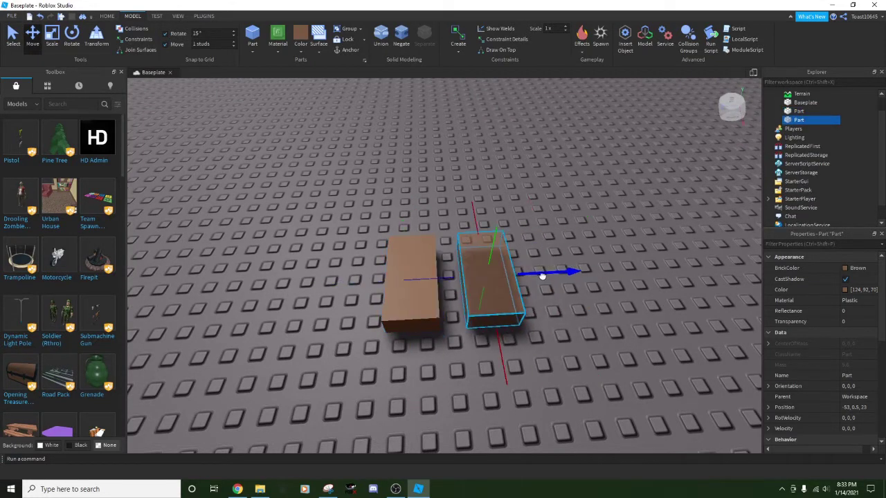
click(577, 336)
scroll(577, 336, up, 3)
scroll(578, 333, down, 6)
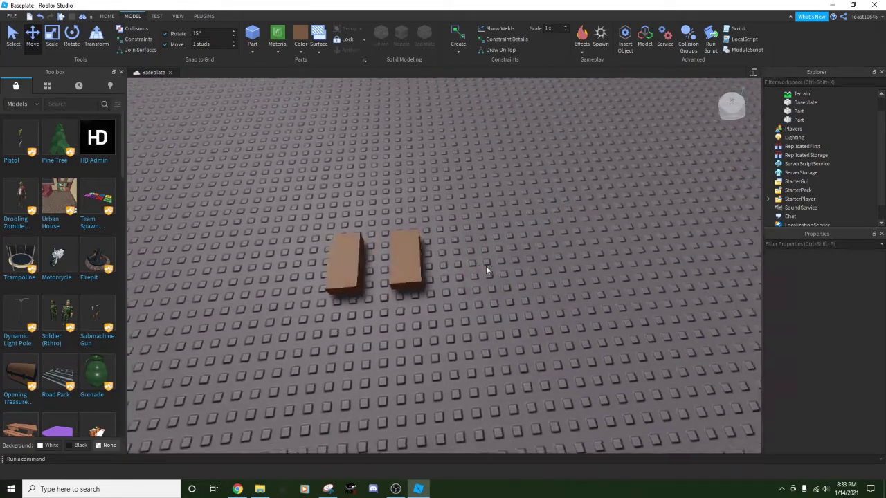
Insert a cylinder part on an empty area of the baseplate and scale it into a wide, short disc
scroll(486, 271, up, 5)
scroll(486, 270, down, 3)
click(250, 46)
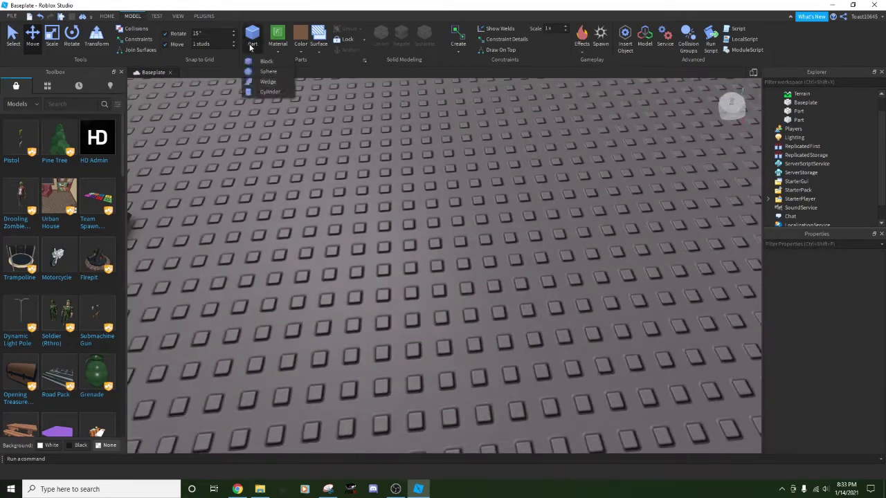
click(269, 91)
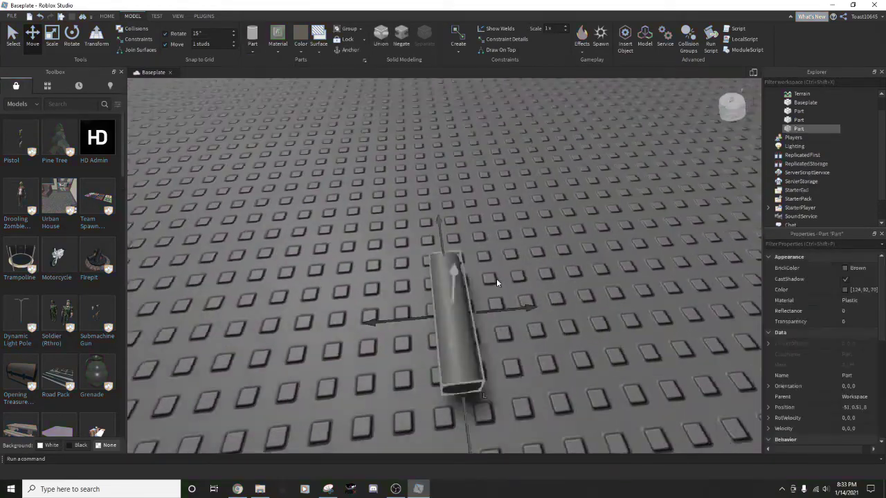
click(52, 37)
right_drag(496, 281, 432, 316)
drag(432, 315, 558, 324)
right_drag(499, 263, 477, 181)
drag(476, 180, 475, 104)
right_drag(388, 208, 326, 231)
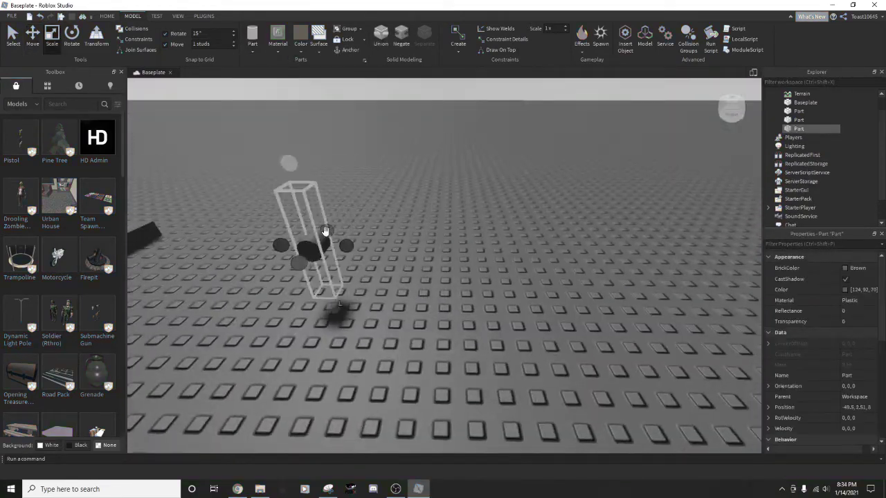
drag(348, 245, 437, 246)
Rotate the cylinder by 90° so that it lies flat on the baseplate
click(72, 38)
right_drag(277, 229, 326, 236)
drag(332, 234, 207, 277)
right_drag(443, 277, 522, 370)
Duplicate the flat disc and raise the copy on top of the original
scroll(485, 332, up, 3)
key(ctrl+d)
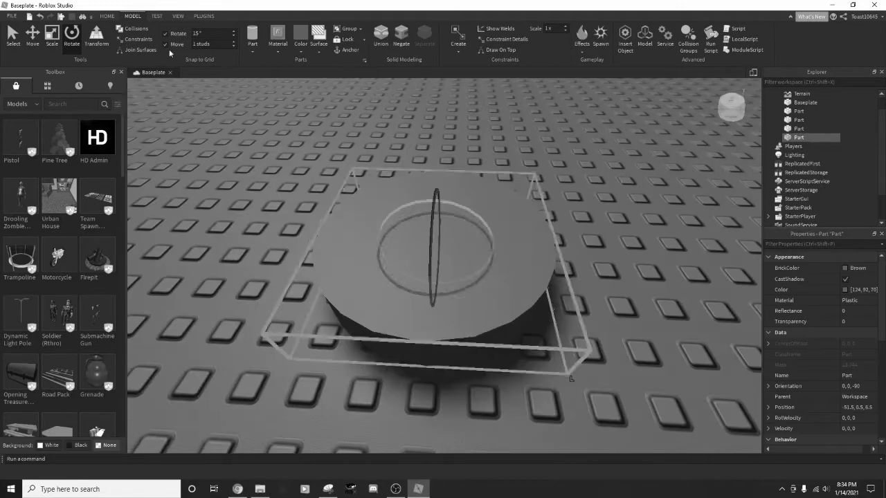
click(32, 37)
scroll(434, 228, down, 2)
drag(434, 207, 434, 184)
Color the lower disc Daisy orange as the cookie base
click(300, 48)
click(402, 197)
click(407, 312)
click(300, 47)
click(341, 146)
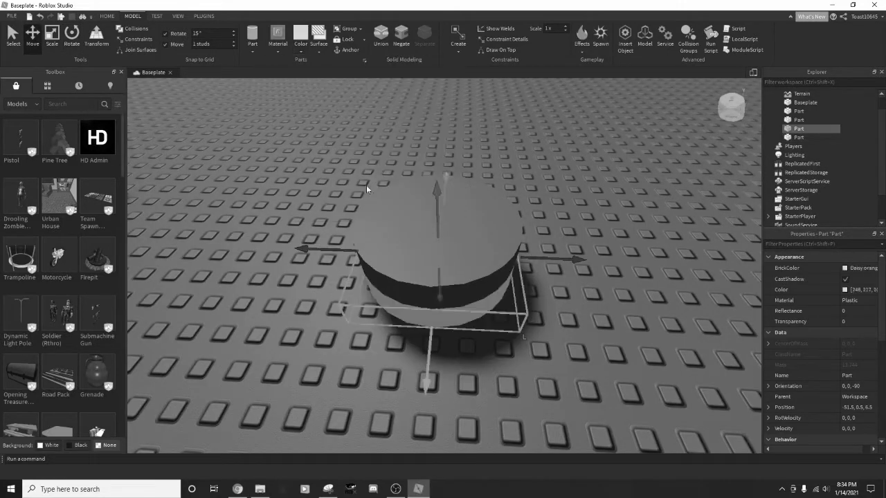
Shrink the brown disc on top into a small chocolate chip, using 0.25 studs move snapping
drag(539, 236, 413, 203)
scroll(339, 228, up, 2)
scroll(320, 247, down, 2)
scroll(374, 187, up, 3)
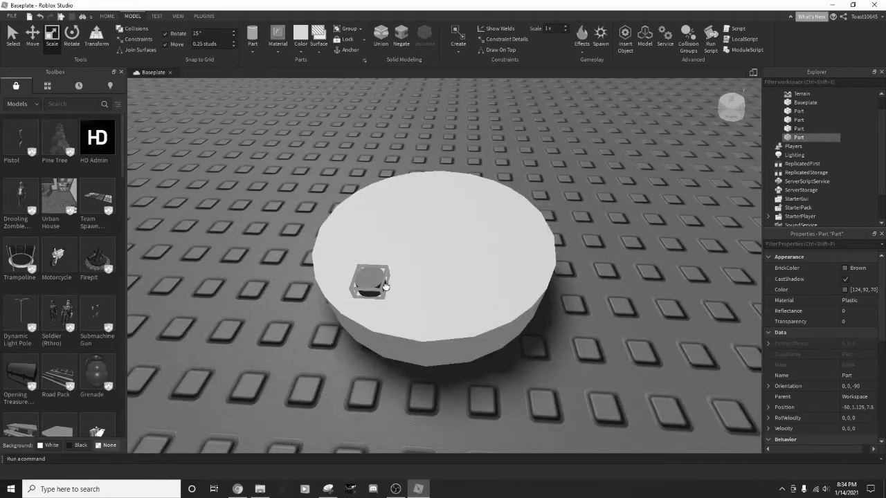
Duplicate the chocolate chip repeatedly and spread the copies over the cookie's upper face
key(ctrl+d)
key(ctrl+d)
key(ctrl+d)
drag(411, 202, 449, 287)
key(ctrl+d)
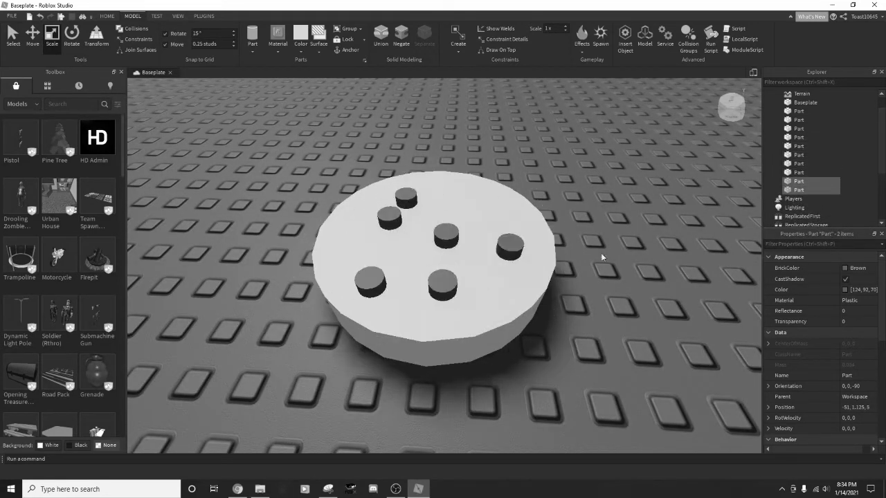
drag(513, 249, 483, 202)
key(ctrl+d)
drag(483, 202, 520, 219)
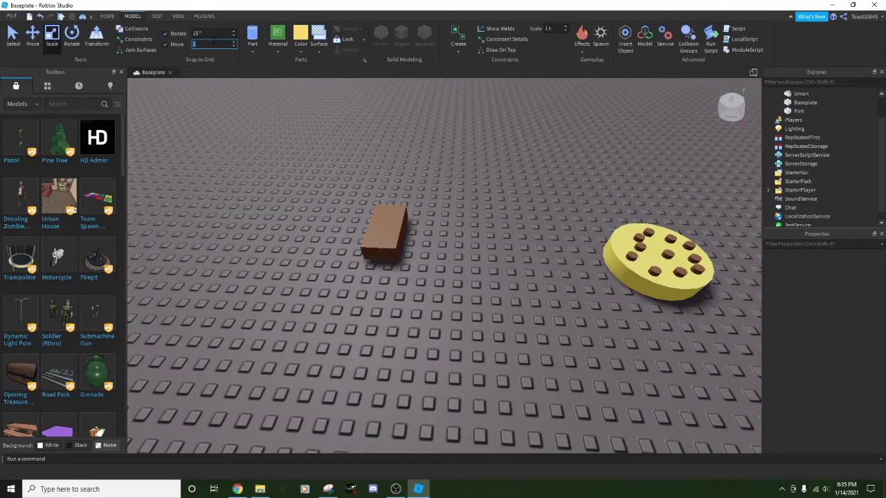
Set move snapping to 1 studs and examine the finished cookie from several distances
click(450, 378)
key(d)
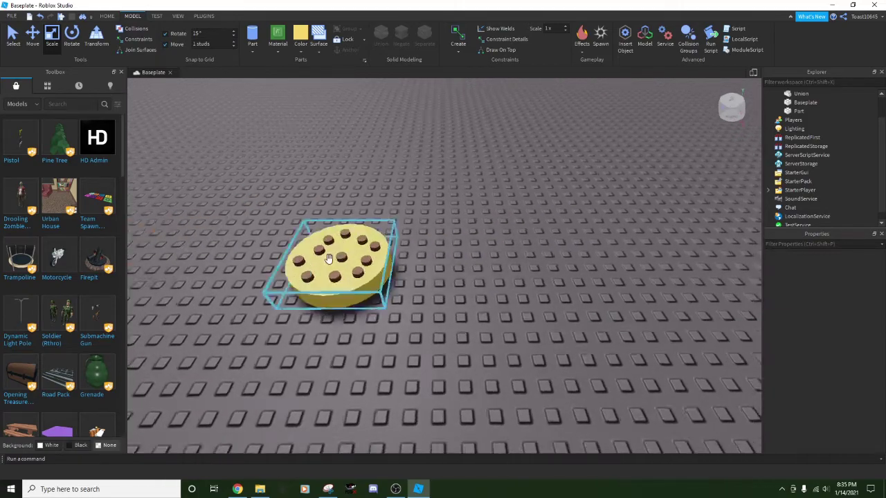
scroll(320, 259, up, 5)
scroll(329, 257, down, 5)
right_drag(330, 258, 330, 257)
scroll(330, 257, up, 3)
scroll(330, 257, down, 4)
scroll(330, 258, up, 3)
scroll(329, 258, down, 3)
scroll(329, 258, down, 2)
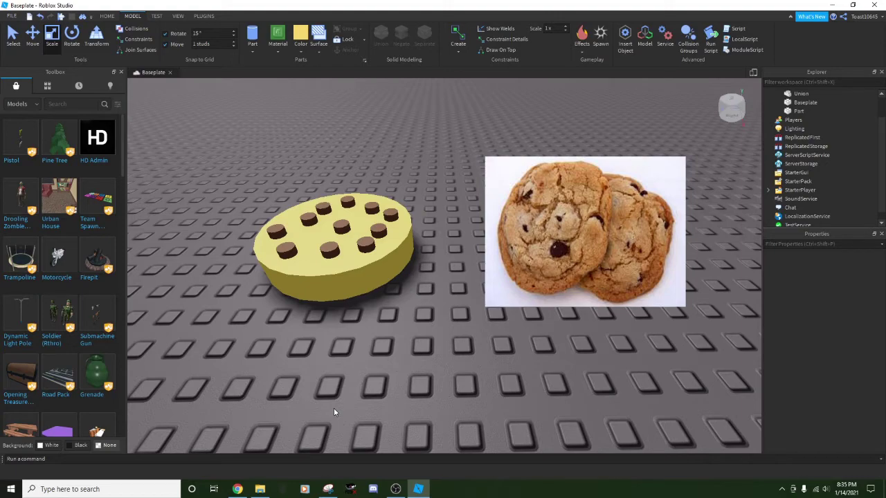
Place the brown block next to the cookie and stretch it into a long bar
right_drag(503, 309, 504, 305)
key(w)
drag(400, 219, 450, 209)
right_drag(443, 218, 450, 209)
drag(450, 209, 467, 350)
right_drag(467, 348, 437, 291)
key(w)
key(s)
drag(321, 308, 237, 321)
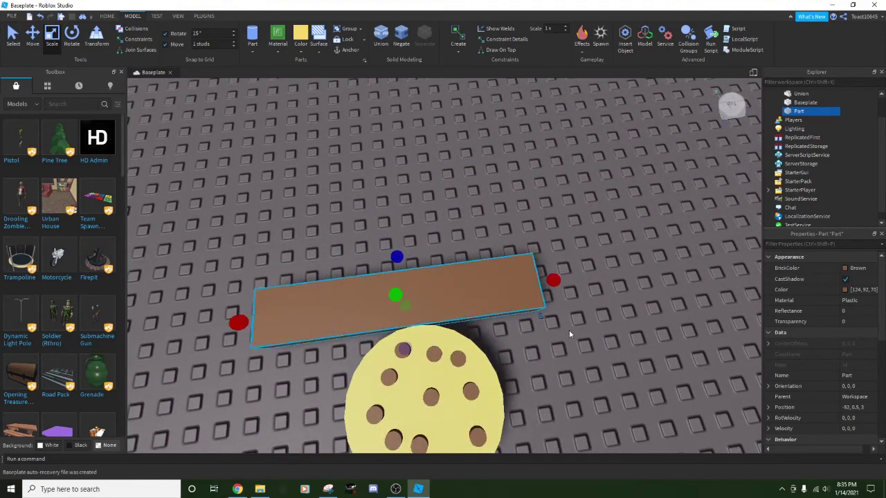
Scale the bar taller and wider into a large box that reaches the cookie's edge
key(d)
right_drag(569, 330, 566, 333)
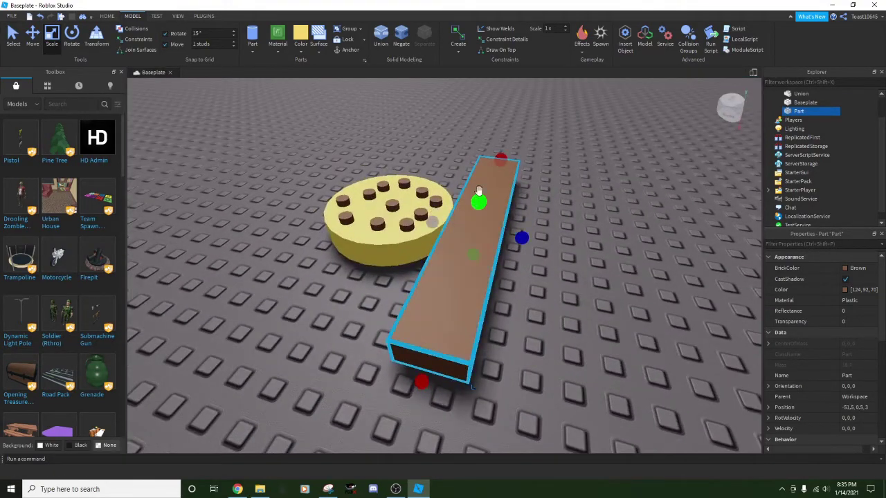
drag(478, 208, 492, 123)
right_drag(536, 186, 536, 185)
drag(379, 243, 426, 227)
drag(422, 186, 477, 208)
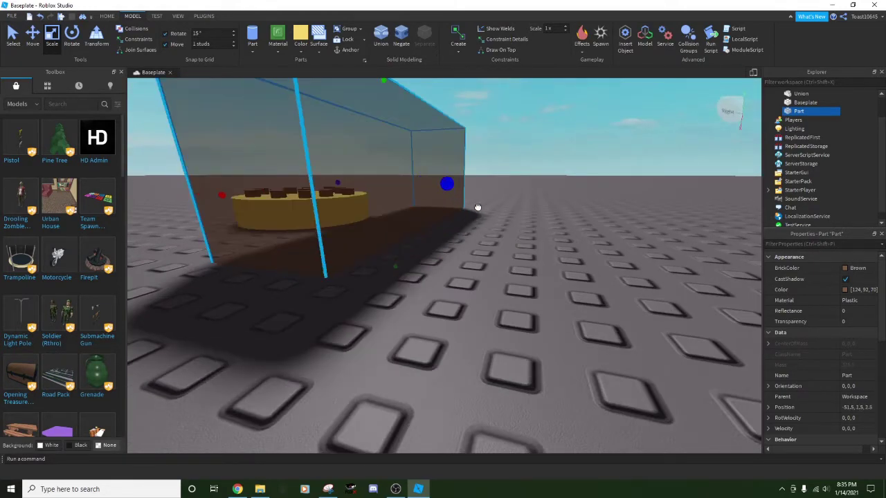
key(s)
right_drag(482, 207, 442, 110)
key(d)
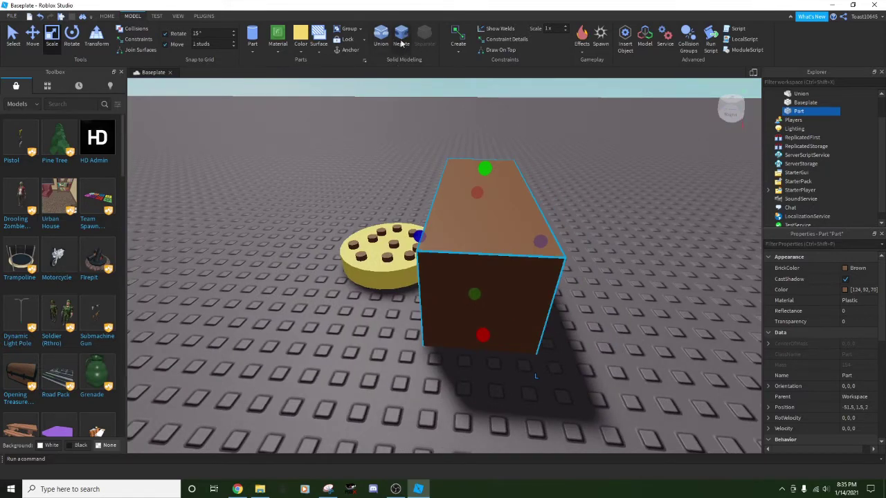
Negate the large brown box and move it so that it covers about half of the cookie
click(401, 38)
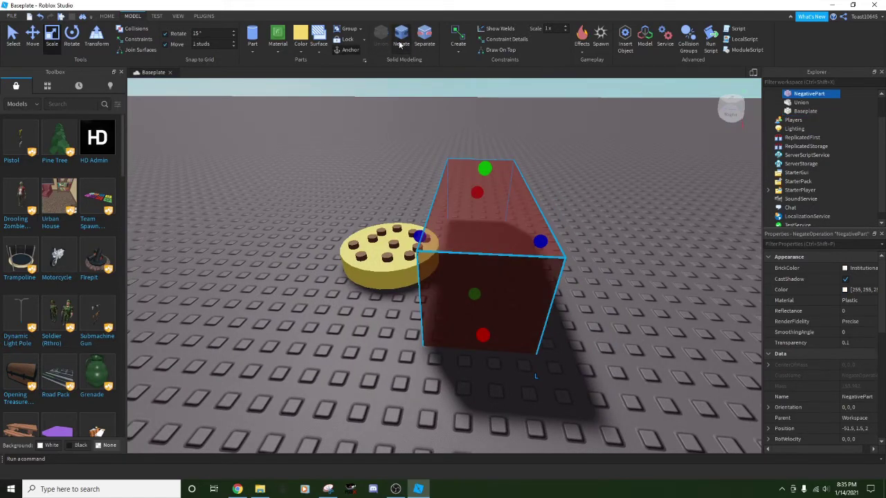
right_drag(396, 188, 471, 168)
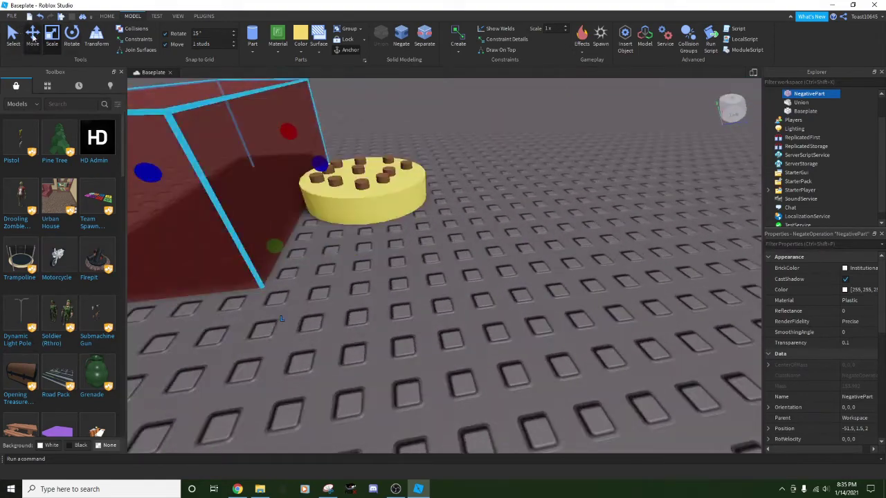
click(32, 38)
right_drag(377, 204, 377, 203)
drag(418, 228, 454, 253)
click(641, 225)
key(a)
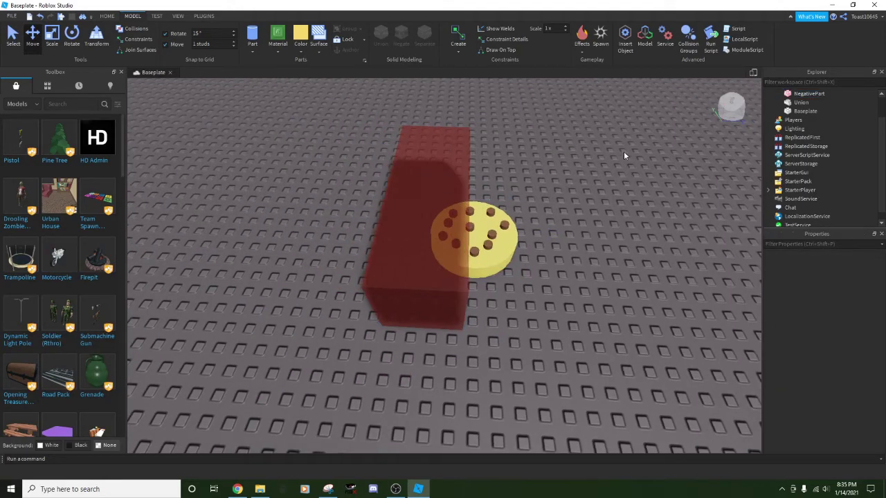
Select the negative box together with the cookie and union them to cut the cookie in half
scroll(616, 152, down, 1)
key(d)
scroll(600, 153, up, 1)
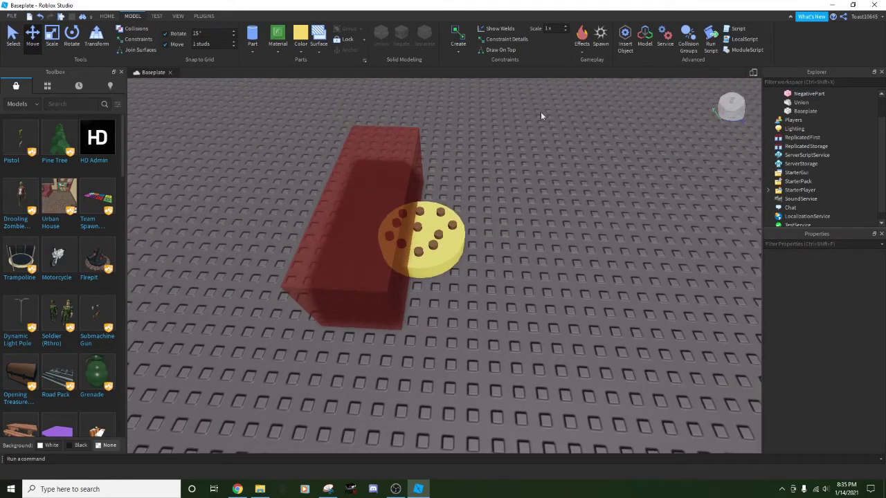
drag(540, 111, 227, 373)
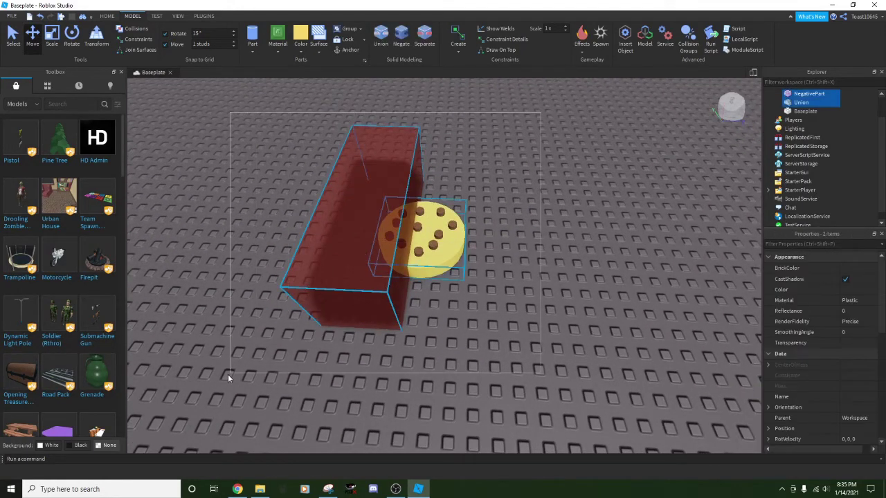
click(383, 40)
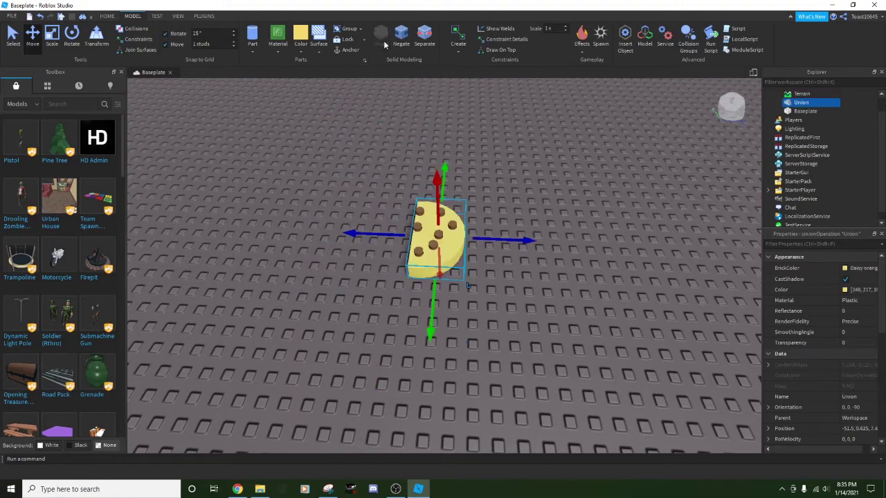
Examine the cut face and chocolate chips of the half cookie from several sides
click(289, 199)
right_drag(289, 199, 362, 191)
key(w)
key(a)
key(d)
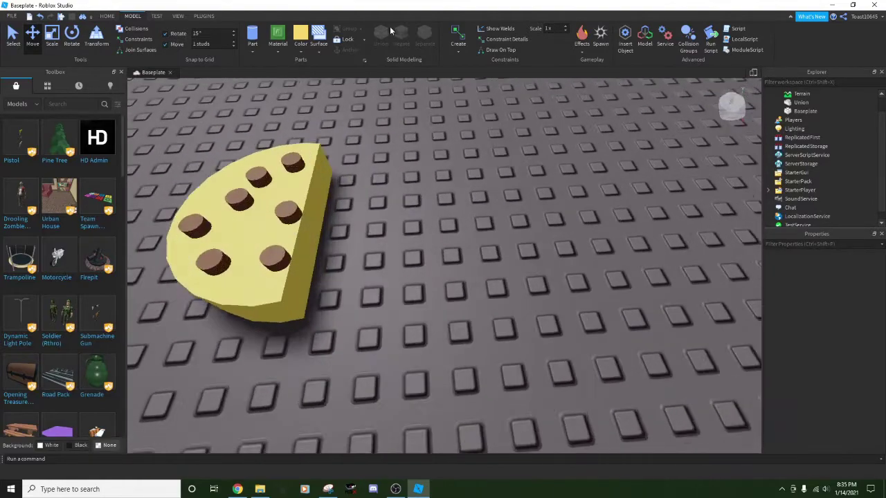
key(s)
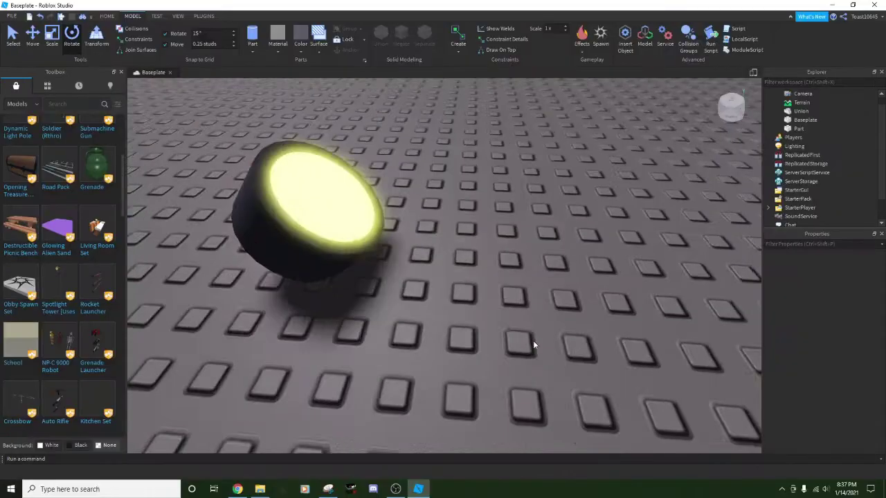
Insert a block part on the empty area of the baseplate beside the lamp
key(d)
key(s)
key(d)
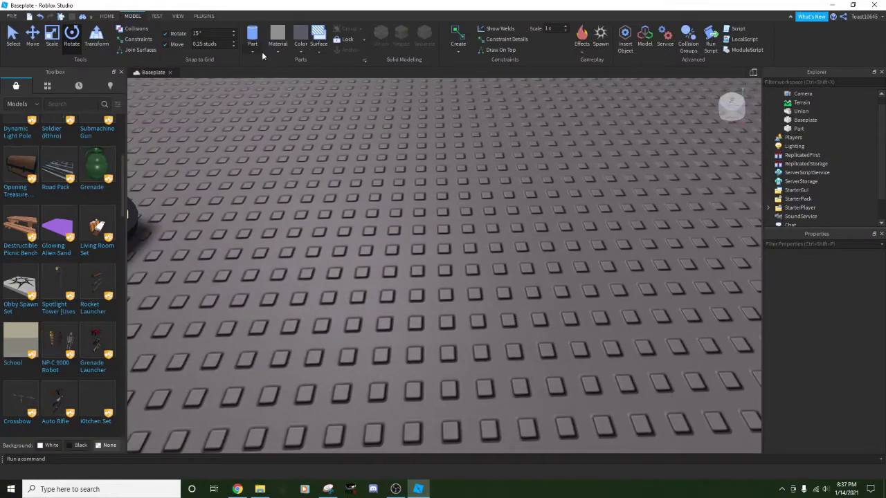
click(254, 52)
click(266, 63)
Examine the lamp's spotlight beam and the clock and time-of-day properties of the Lighting service
right_drag(540, 207, 584, 301)
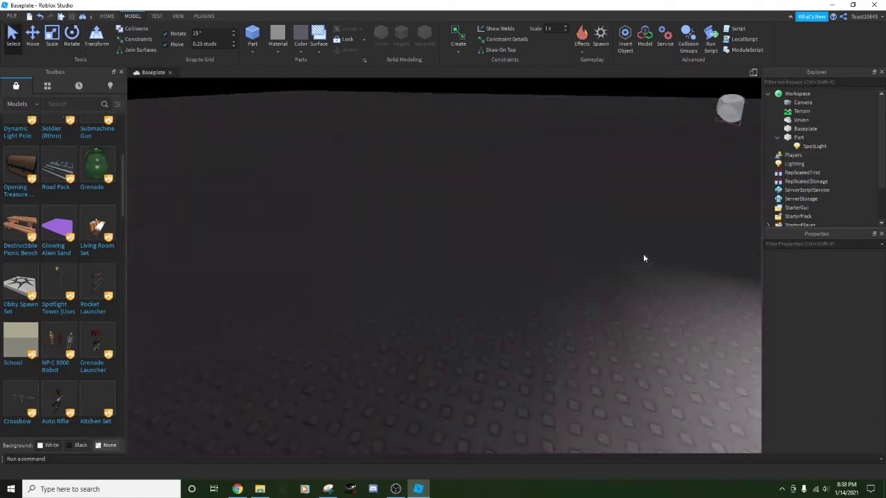
right_drag(643, 254, 613, 293)
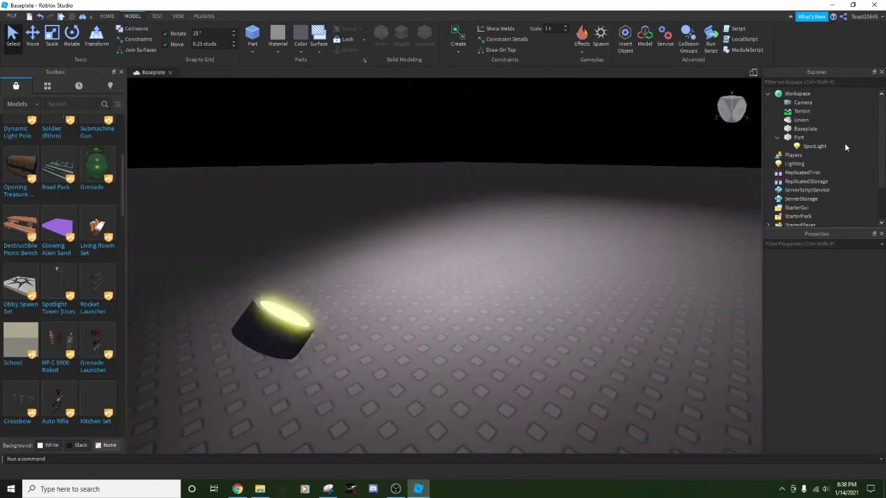
click(781, 166)
scroll(824, 326, down, 5)
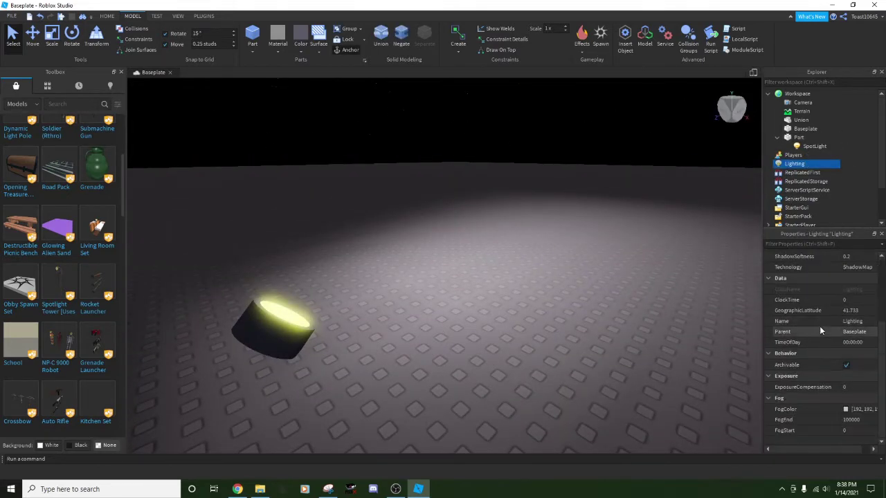
click(378, 314)
right_drag(530, 290, 532, 295)
Start a Run simulation and view the lamp up close
click(155, 16)
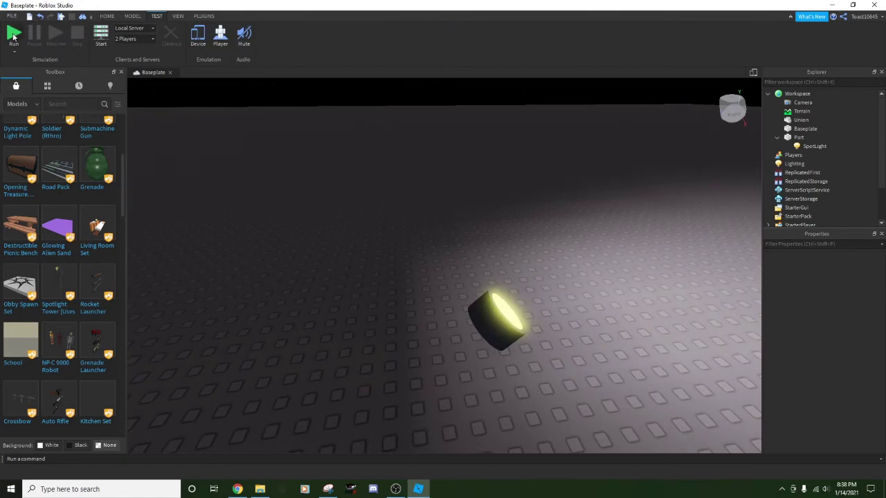
click(14, 33)
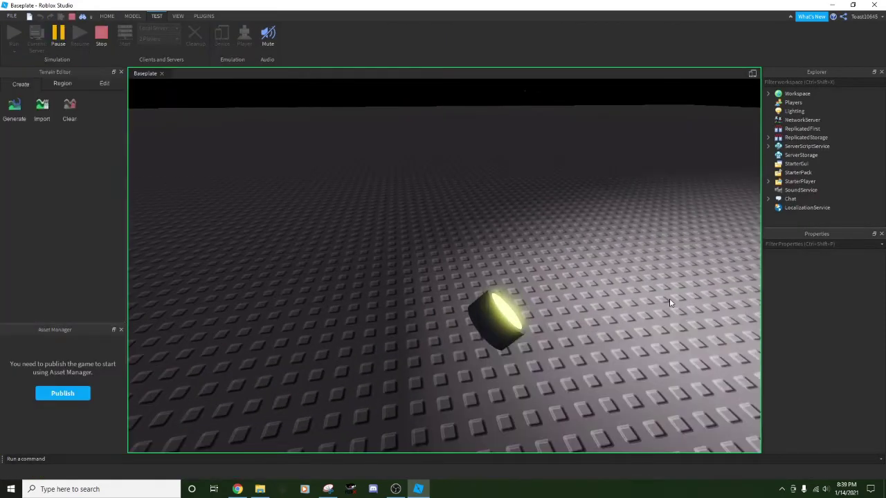
right_drag(513, 305, 512, 305)
key(w)
key(s)
Select both lamp pieces in the running simulation and move them diagonally upward off the baseplate, then release them
drag(373, 173, 541, 370)
click(107, 15)
click(89, 41)
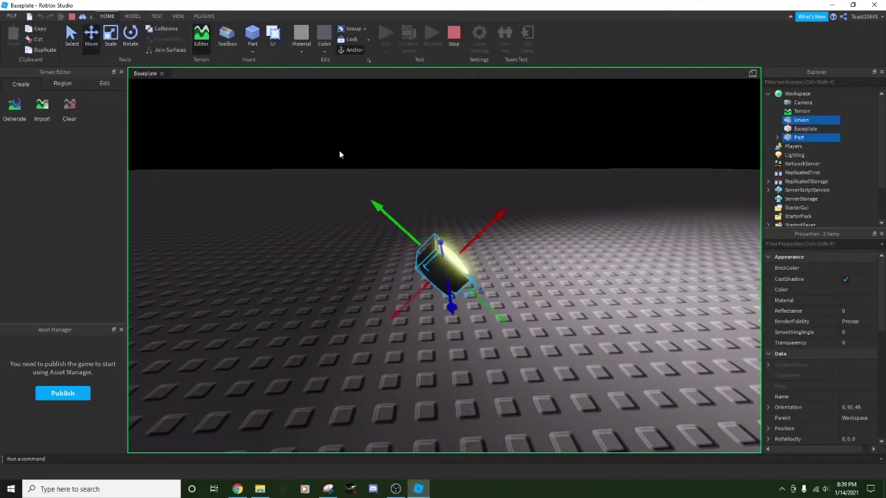
drag(476, 233, 542, 181)
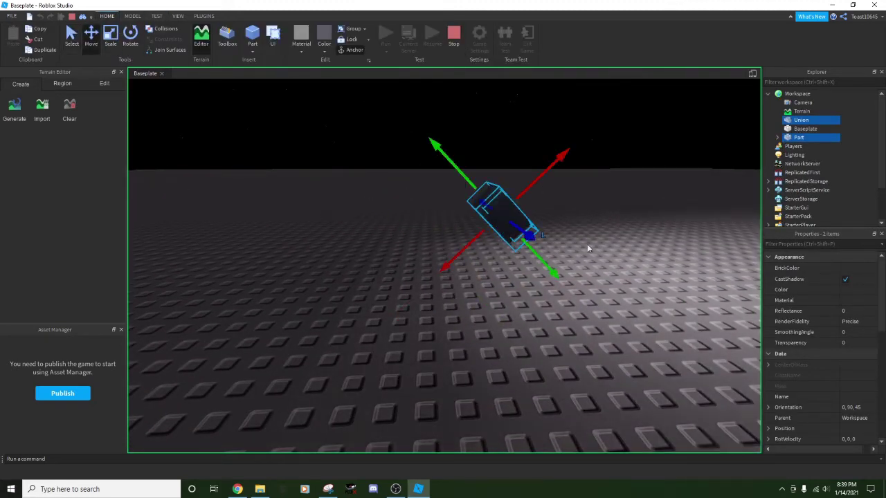
click(613, 268)
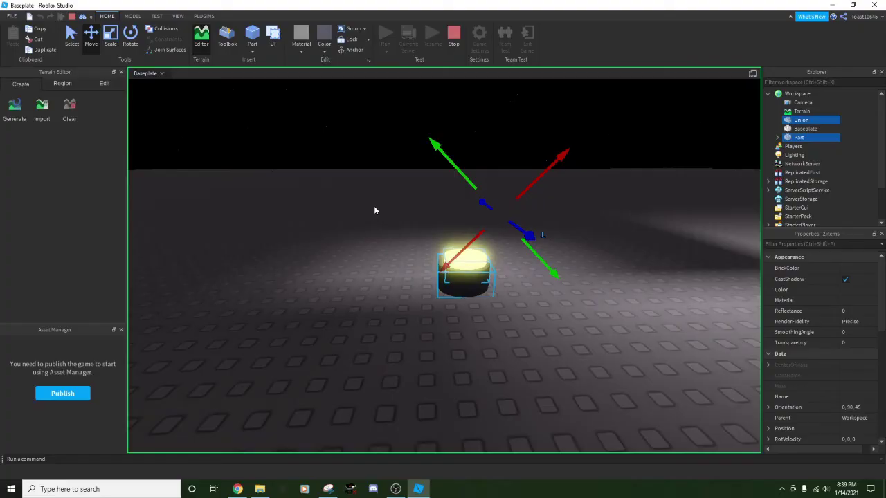
Lift the glowing part up out of the lamp's black casing in the running simulation
click(373, 206)
right_drag(374, 206, 451, 206)
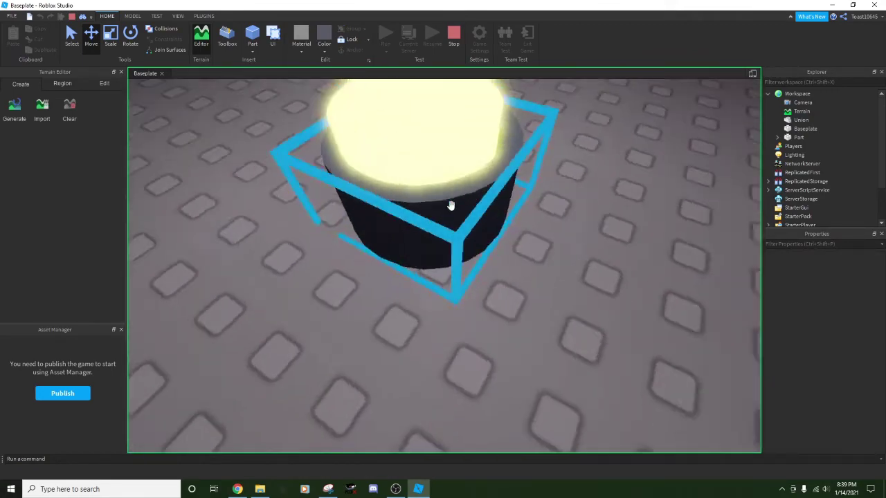
scroll(451, 206, down, 5)
scroll(397, 214, down, 3)
click(397, 216)
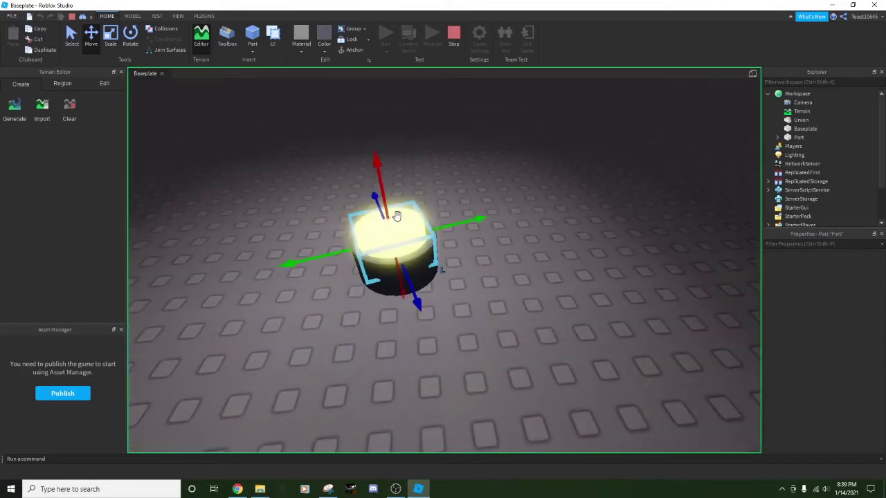
scroll(396, 216, down, 8)
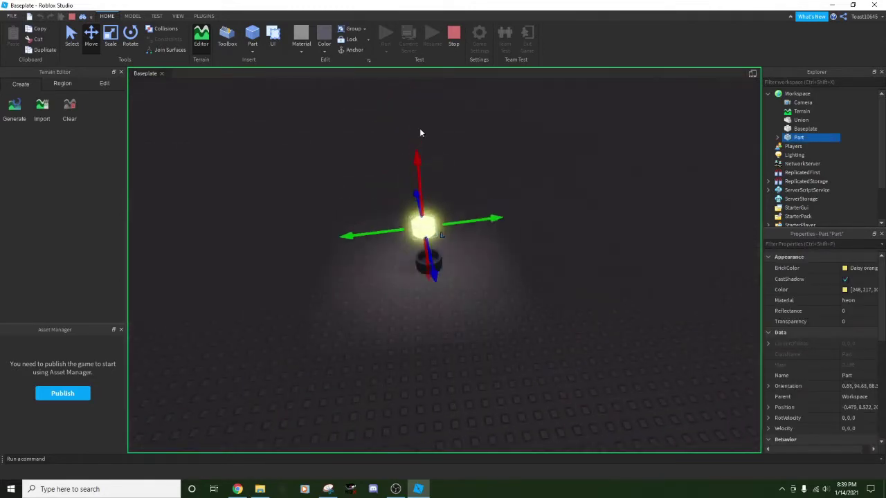
right_drag(419, 133, 396, 229)
drag(409, 188, 412, 170)
click(385, 205)
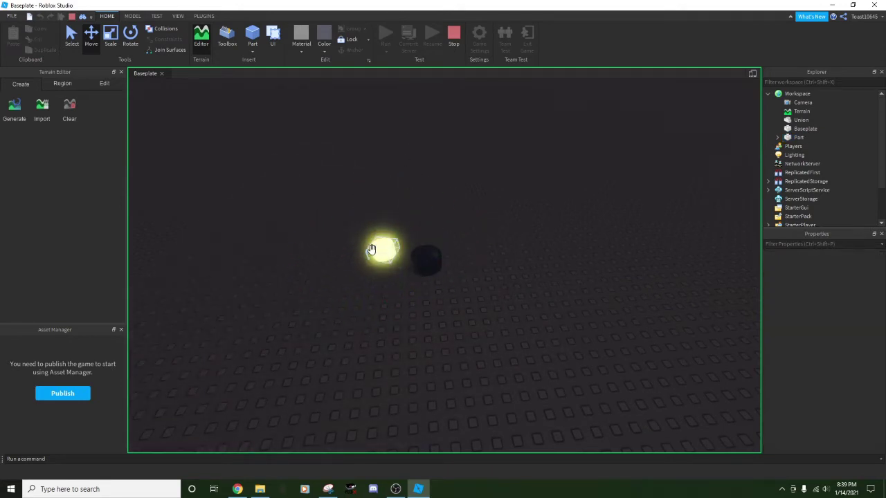
Shift the glowing part in front of the casing, raise it high above the baseplate, and stop the simulation
drag(387, 248, 490, 253)
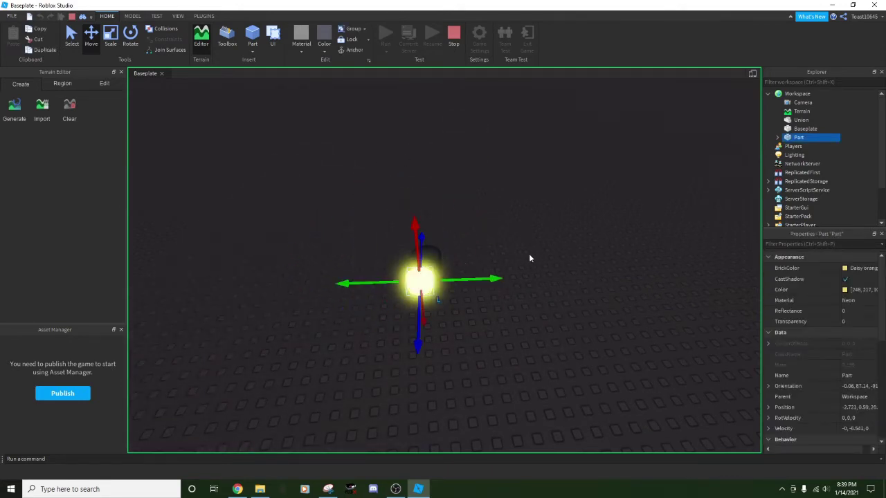
click(567, 282)
click(415, 277)
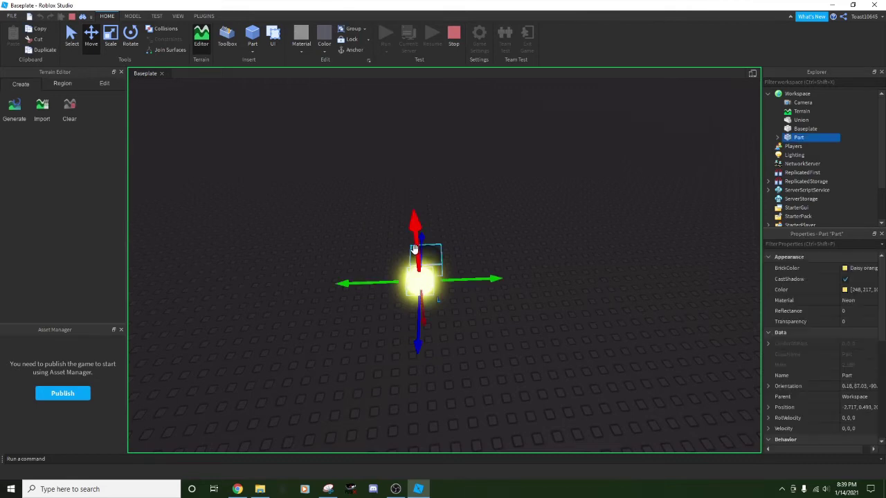
right_drag(415, 251, 434, 206)
right_click(454, 229)
click(504, 202)
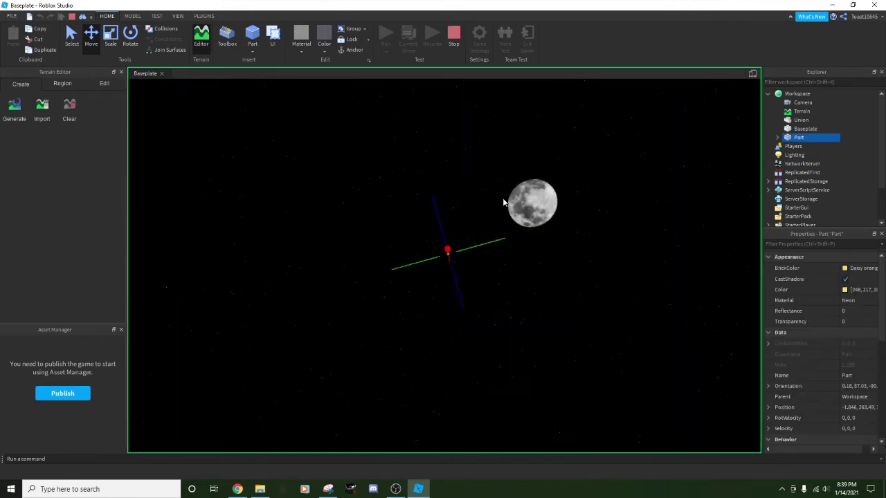
click(505, 203)
right_drag(506, 214, 506, 232)
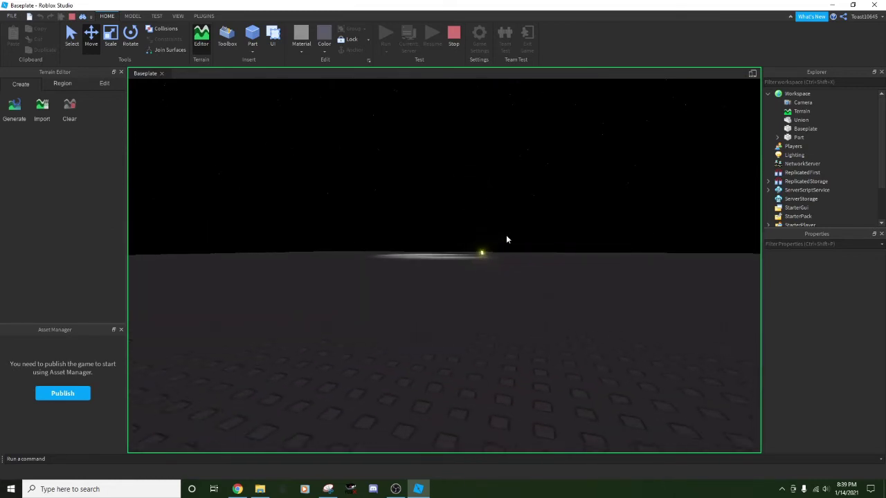
key(shift+F5)
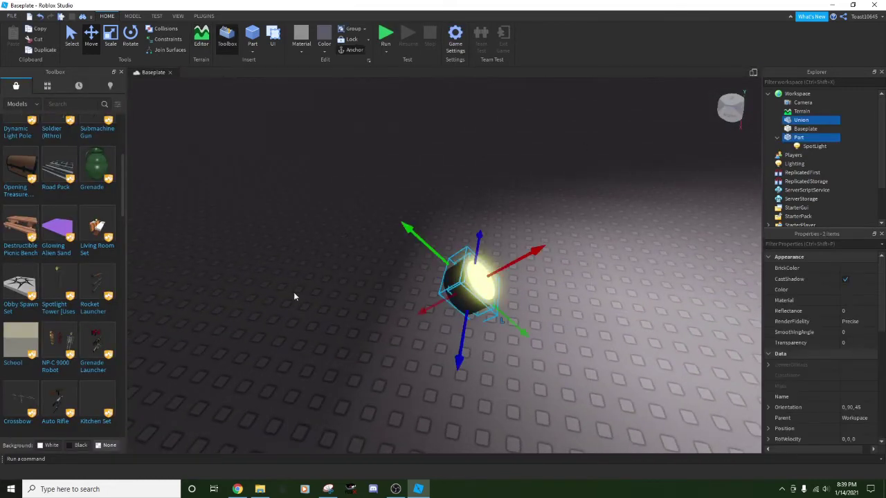
Select both lamp pieces and turn on their Anchored property
click(386, 252)
right_drag(386, 252, 419, 244)
drag(491, 243, 336, 366)
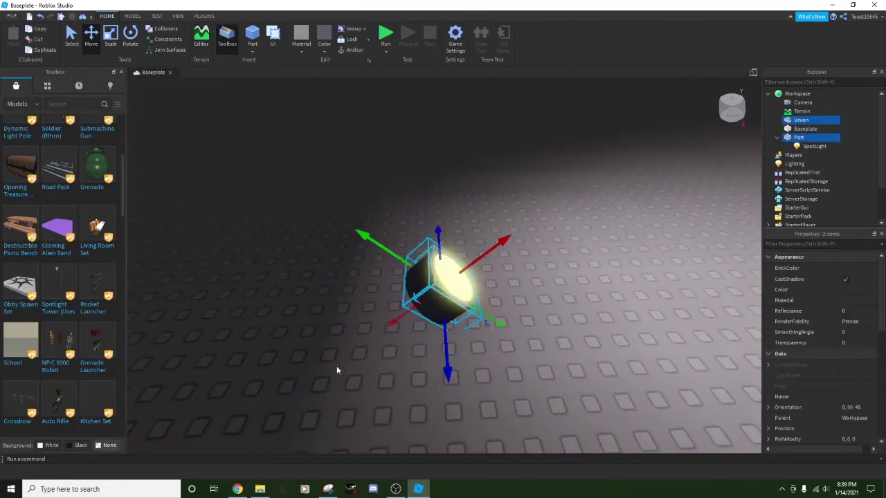
scroll(828, 366, down, 5)
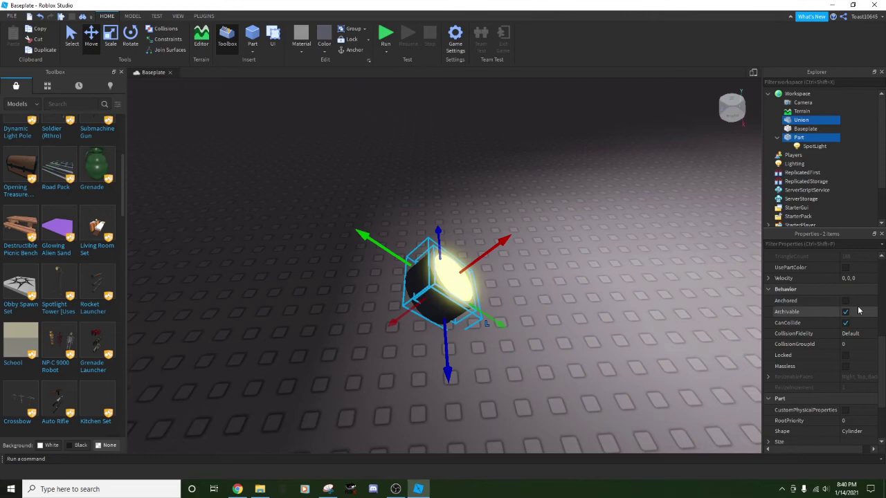
click(845, 301)
click(615, 364)
scroll(425, 79, down, 3)
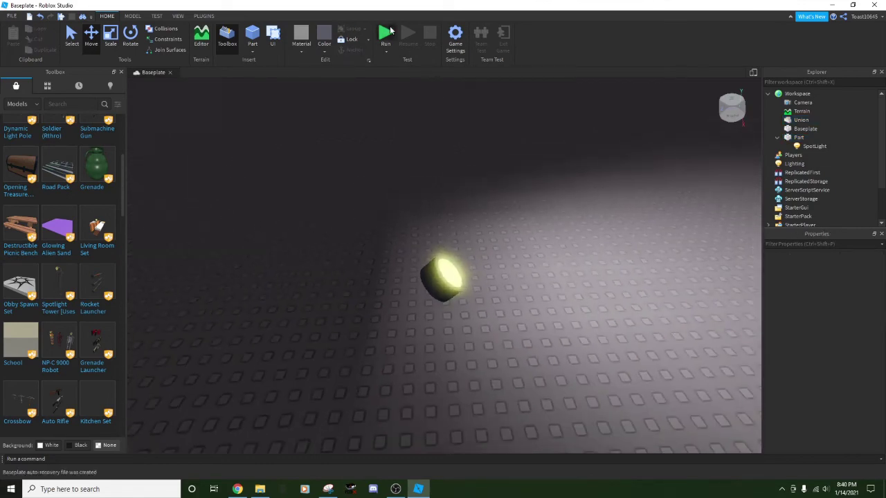
Run the simulation again and raise both anchored lamp pieces diagonally off the baseplate
click(388, 32)
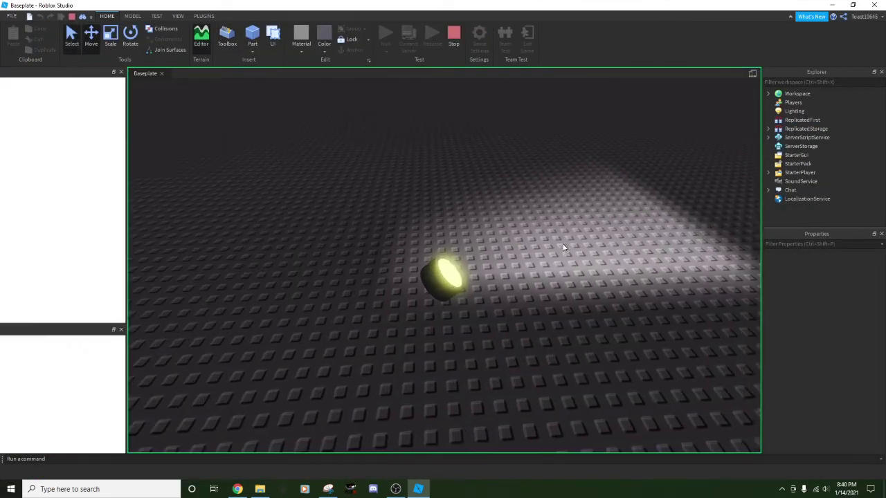
drag(567, 206, 274, 400)
click(91, 36)
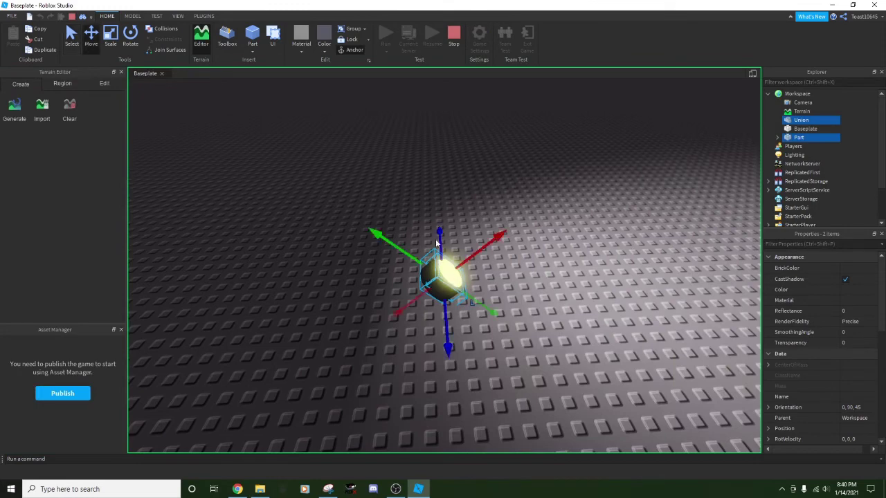
drag(487, 246, 555, 169)
click(589, 360)
right_drag(590, 360, 599, 358)
key(w)
key(e)
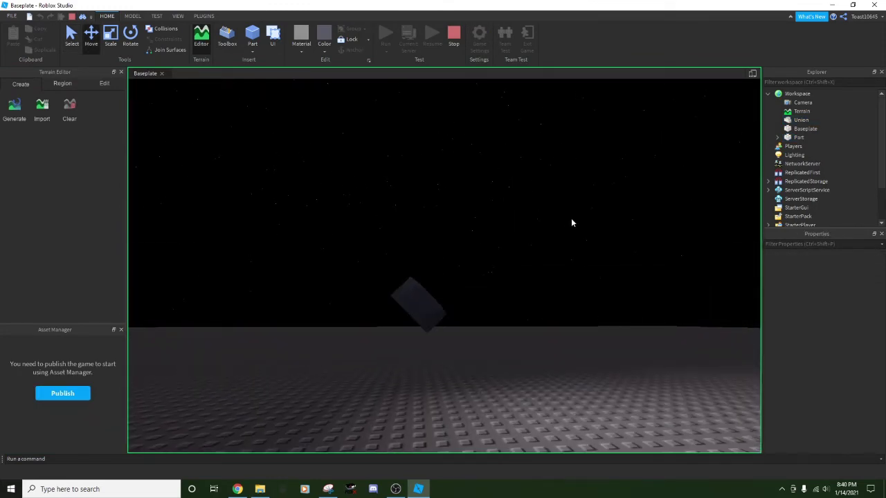
key(w)
Select both raised lamp pieces and unanchor them while the simulation runs
drag(576, 197, 307, 362)
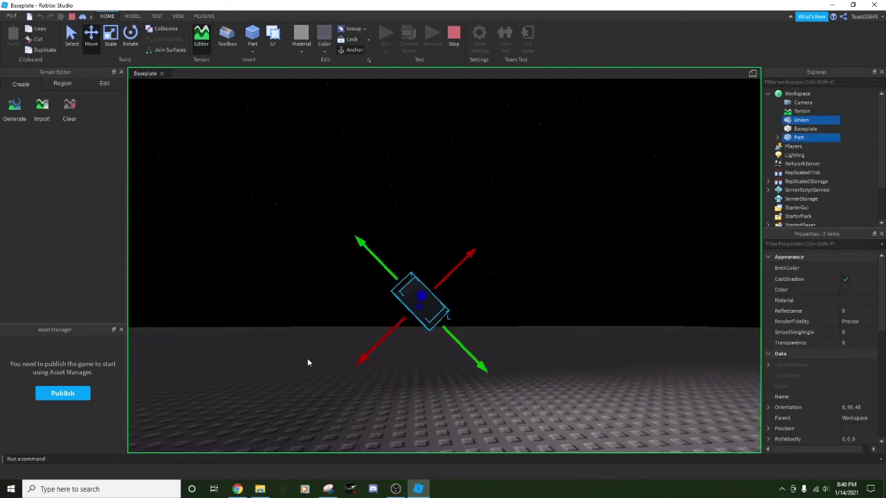
click(359, 51)
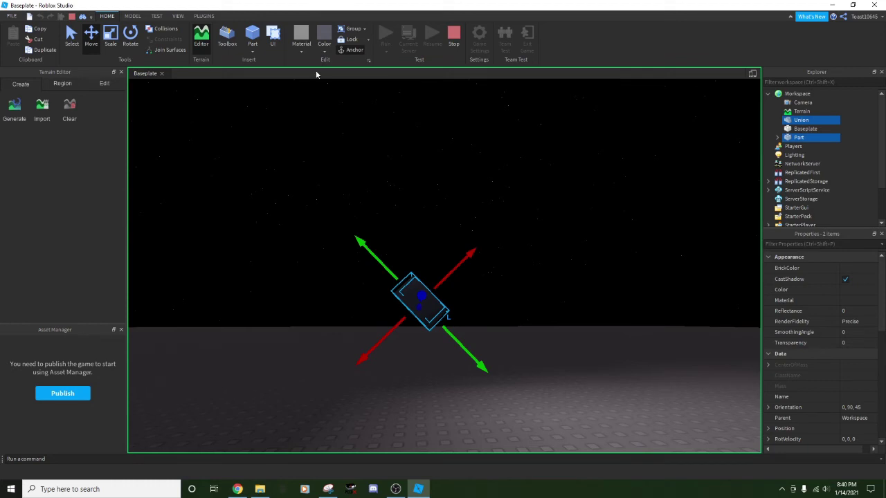
key(alt+a)
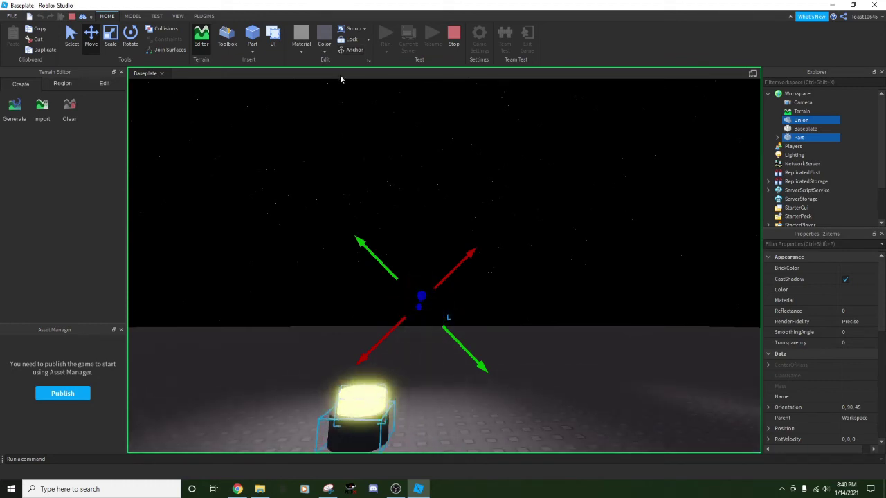
Examine the unanchored lamp on the baseplate from close up and stop the simulation
click(483, 175)
right_drag(483, 175, 484, 178)
key(w)
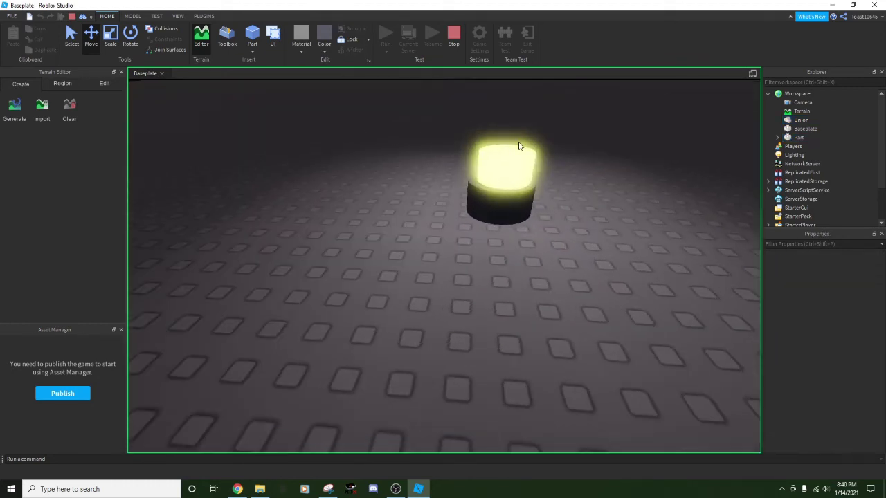
drag(526, 144, 466, 224)
right_drag(449, 86, 436, 94)
click(436, 95)
click(456, 38)
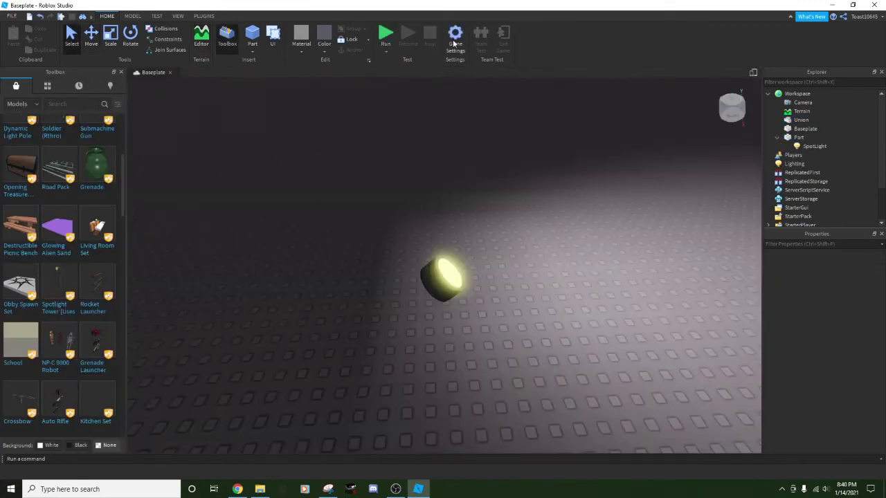
Select both lamp pieces and delete them
right_drag(552, 216, 633, 136)
key(s)
drag(633, 136, 130, 445)
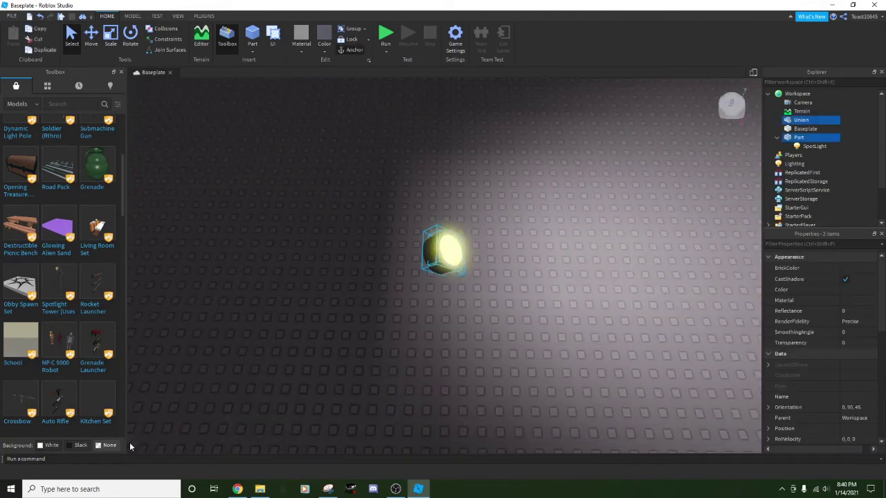
key(Delete)
Set the Lighting service's TimeOfDay to 14
click(793, 120)
scroll(851, 402, down, 3)
click(855, 343)
text(14)
key(Return)
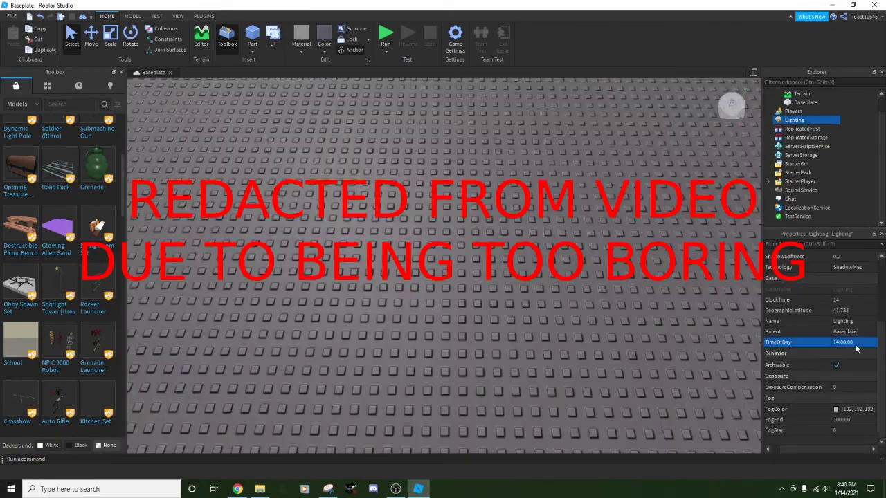
click(528, 312)
right_drag(526, 312, 526, 313)
scroll(835, 189, up, 1)
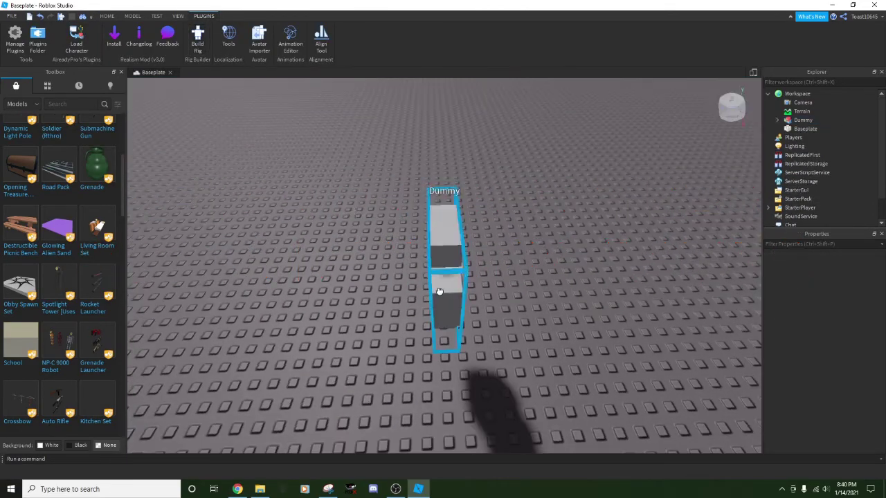